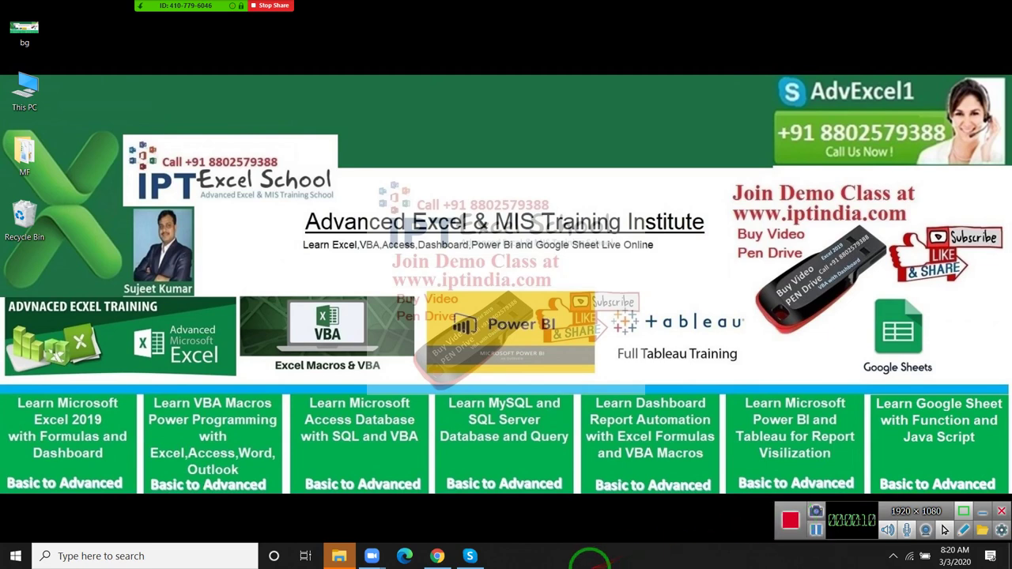
Launch Excel by searching 'exce' in the Windows Start menu.
key("super")
type("exce")
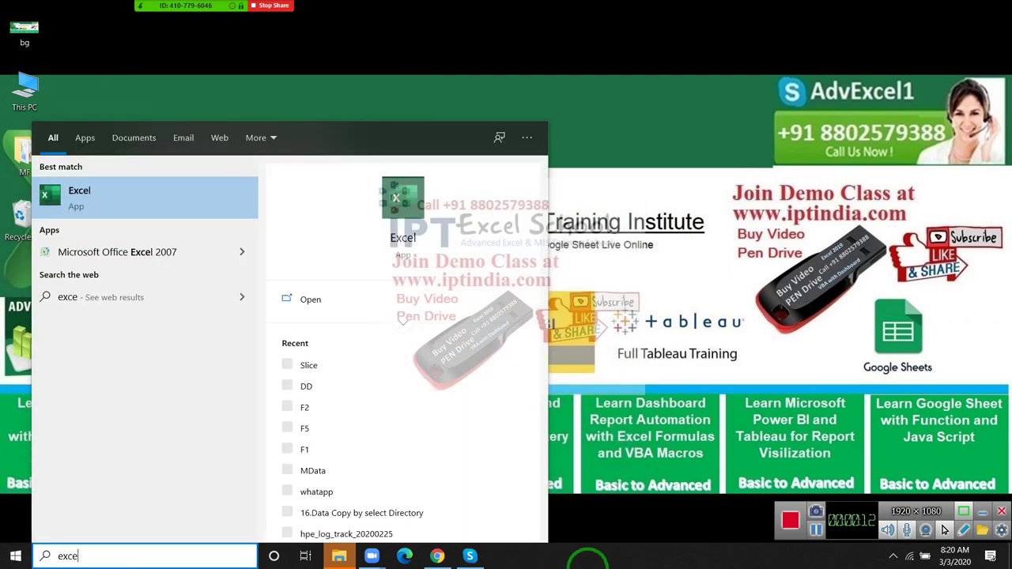
left_click(405, 237)
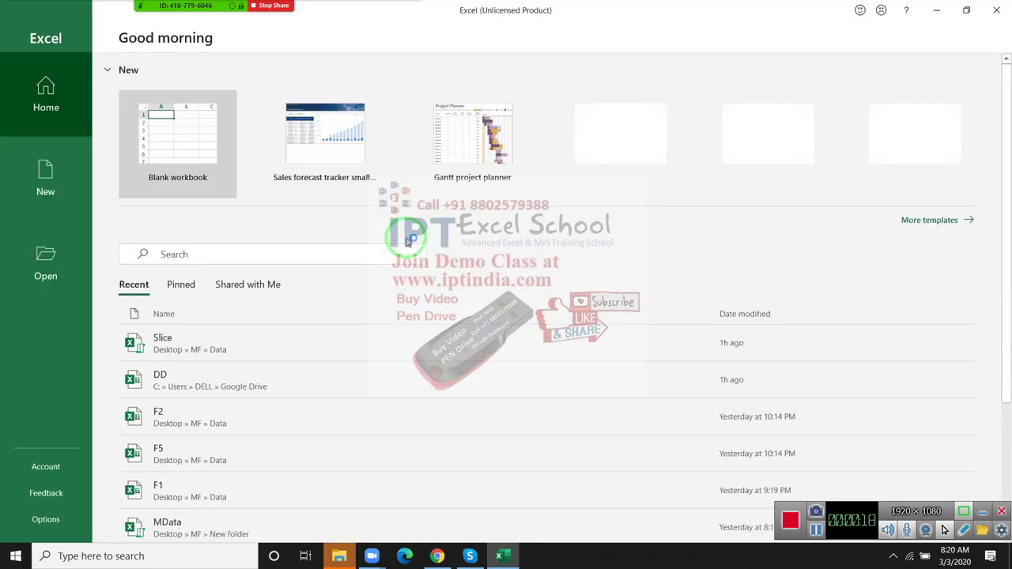
Create a blank workbook and insert a new module in the Visual Basic editor.
left_click(211, 151)
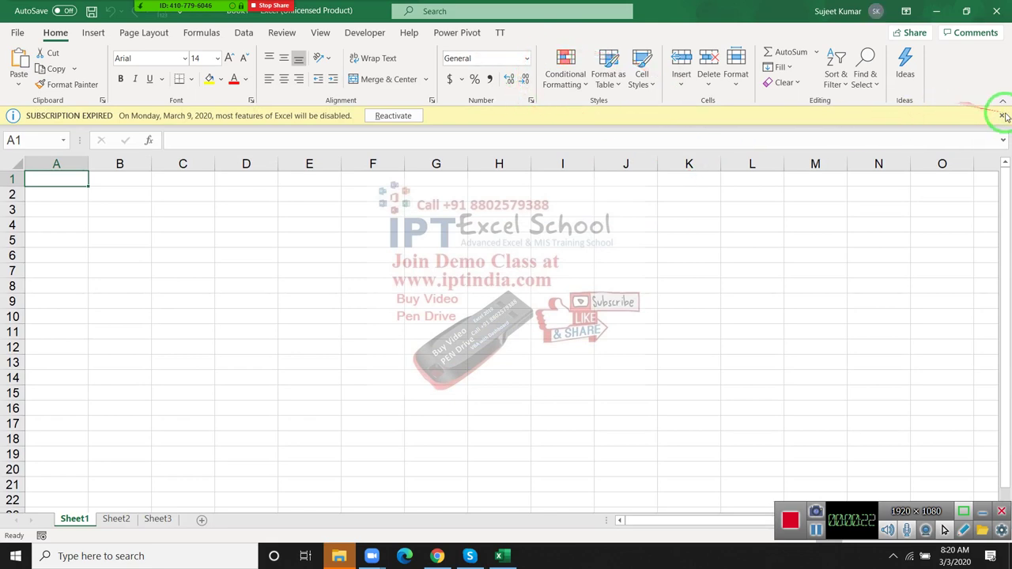
left_click(1001, 115)
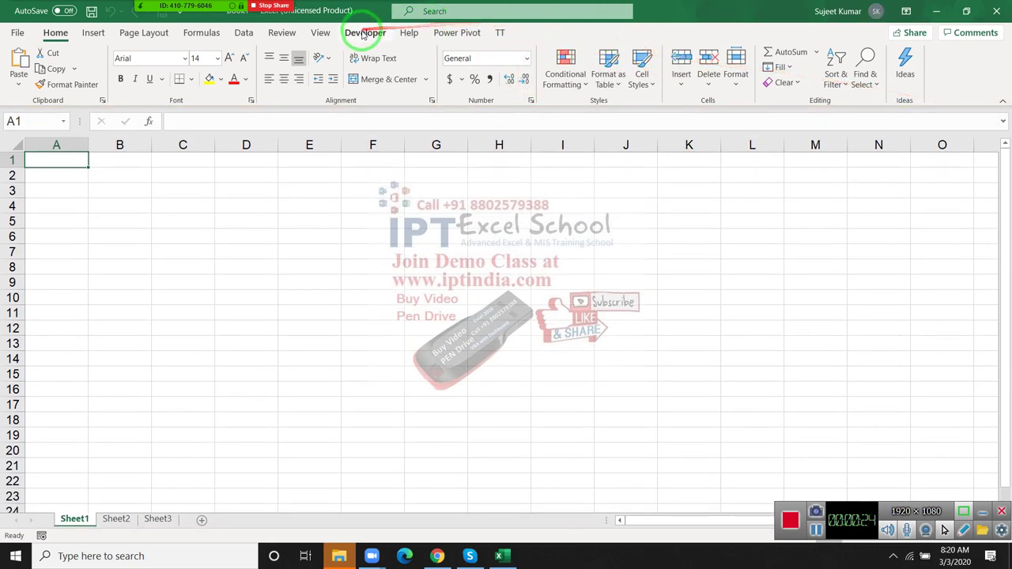
left_click(364, 33)
left_click(22, 65)
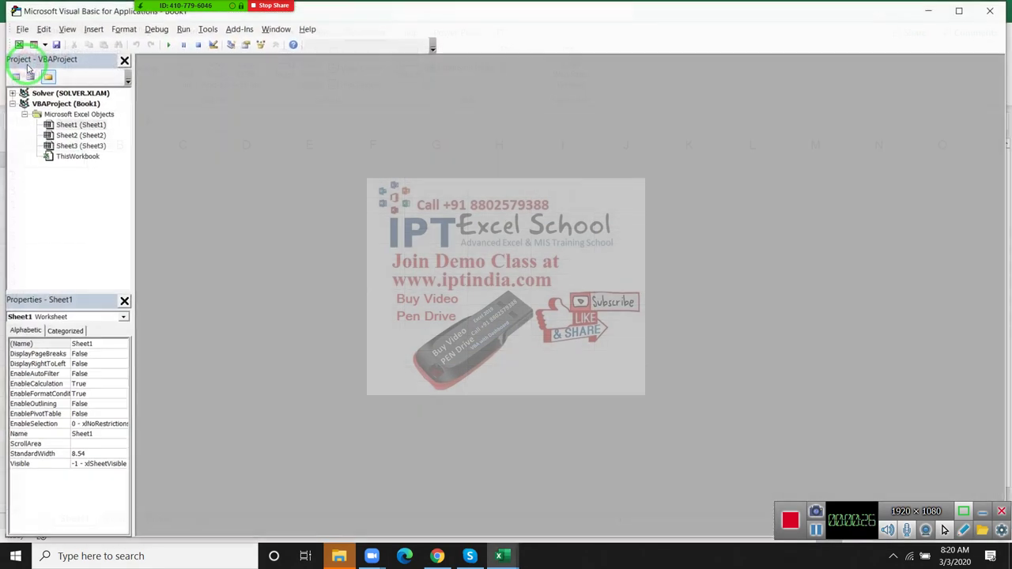
left_click(92, 29)
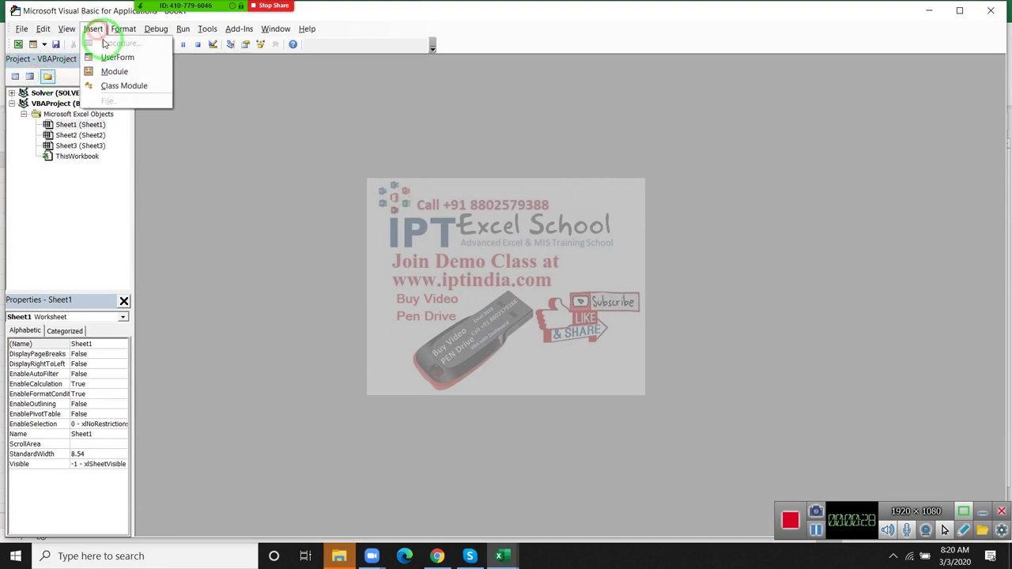
left_click(114, 72)
Write macro rr containing MsgBox "Please wait" and run it.
left_click(151, 92)
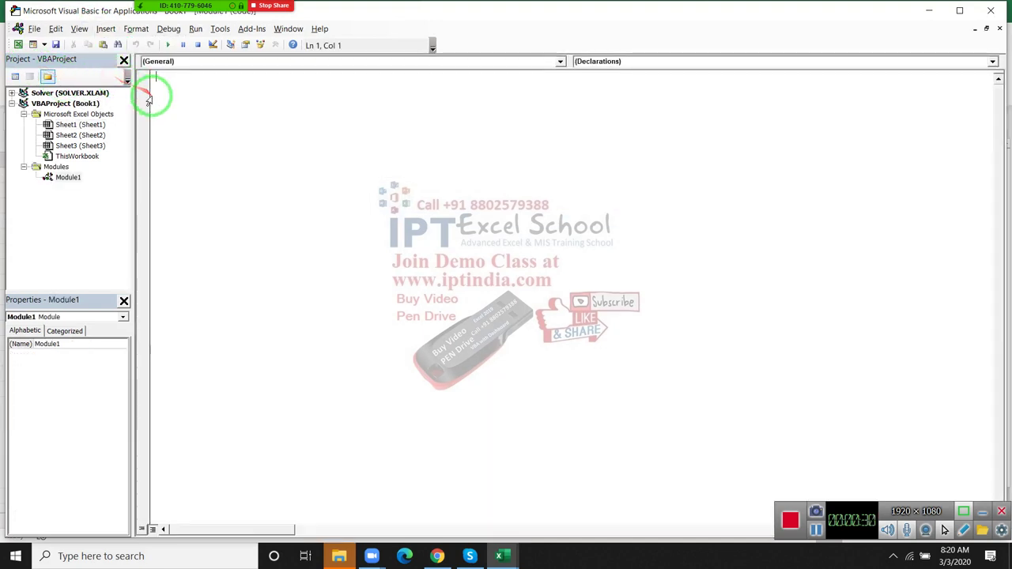
type("sub rr")
type("()")
key("Return")
key("Return")
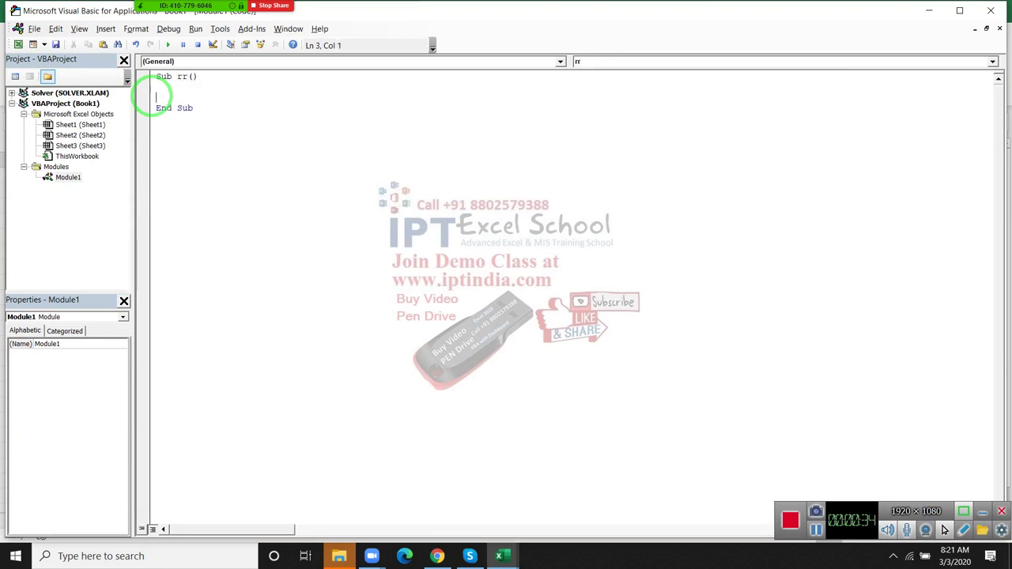
key("Return")
type("msgbox ")
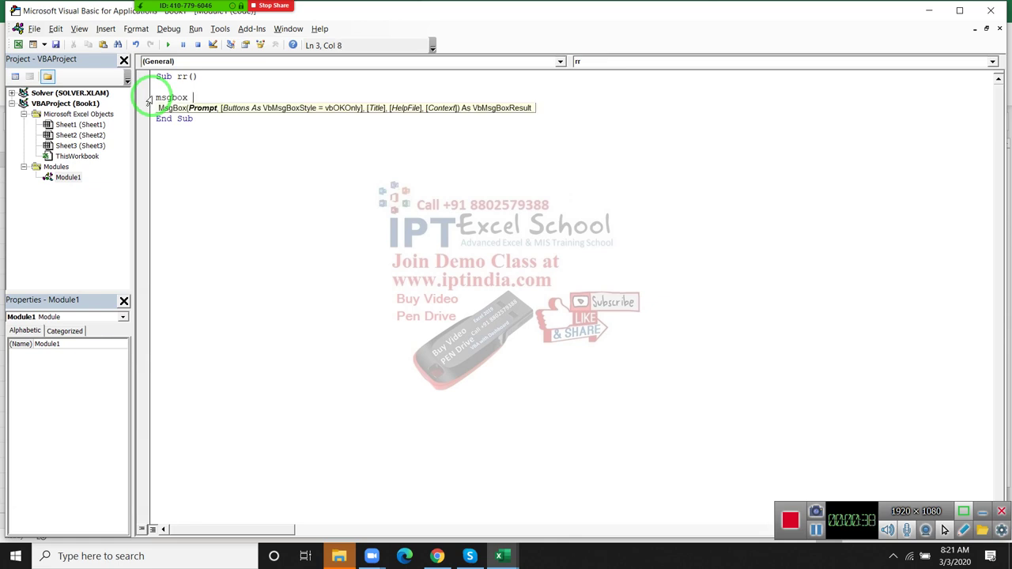
type("\"")
type("Please wa")
type("it")
key("Return")
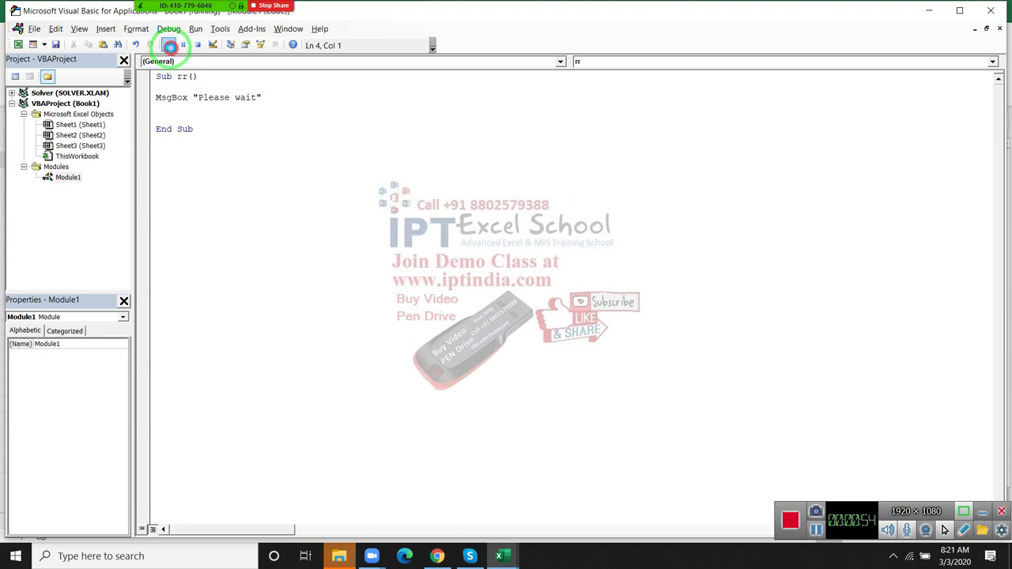
left_click(167, 45)
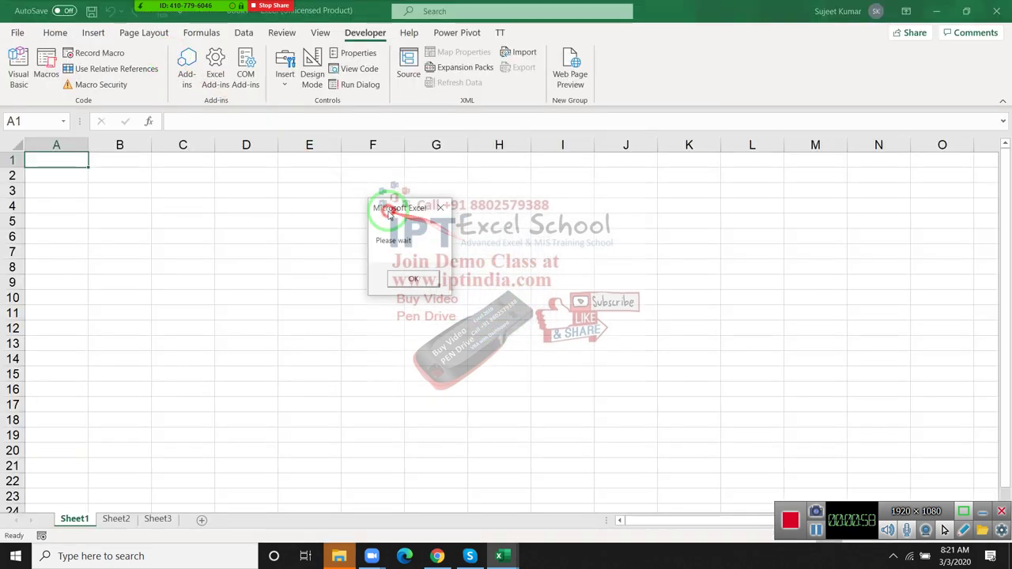
Move the 'Please wait' message box aside and close it.
left_click_drag(514, 267, 387, 229)
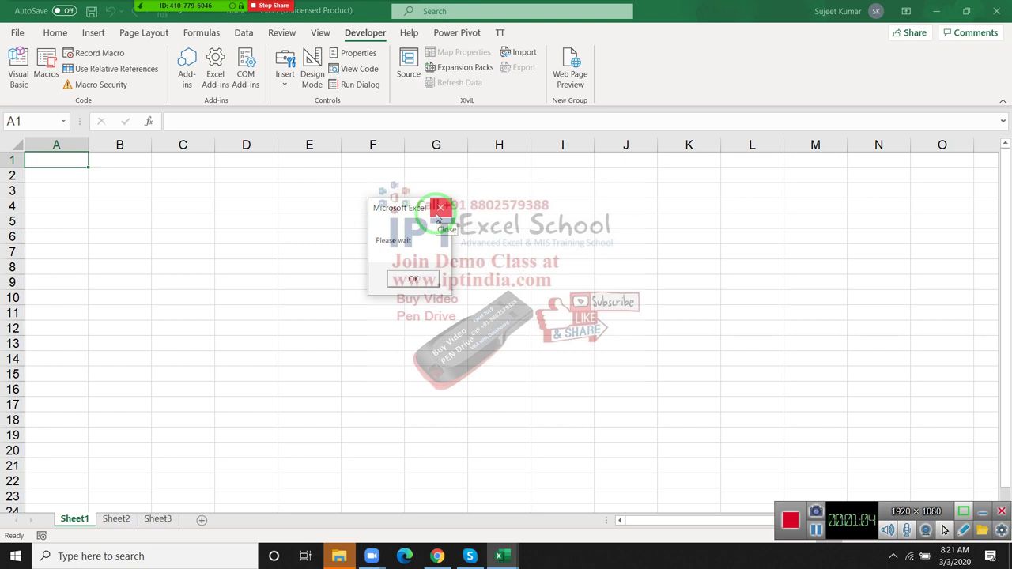
left_click(440, 208)
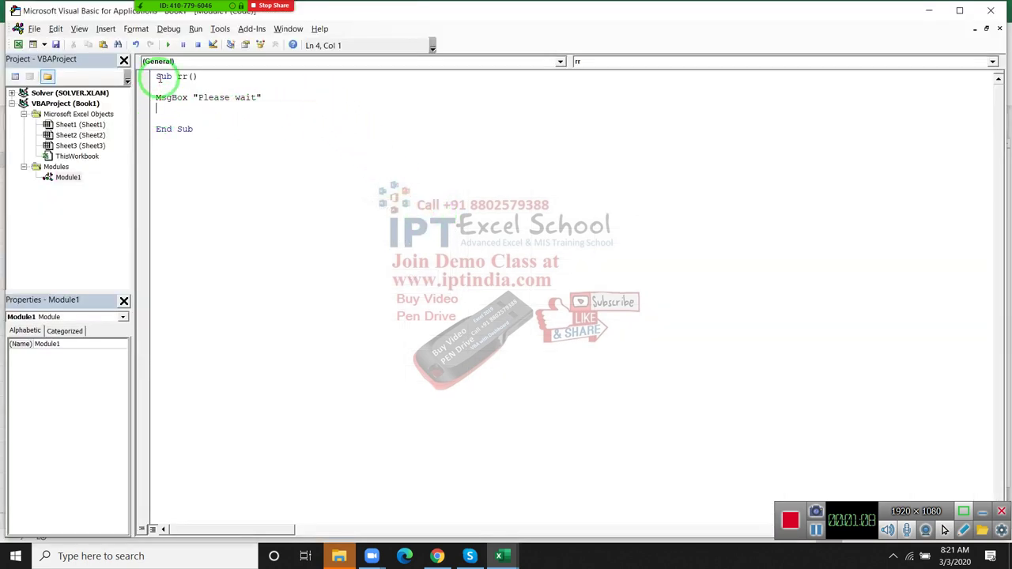
Rewrite the message line as k = MsgBox("Please wait", with parentheses and a comma.
type("k ")
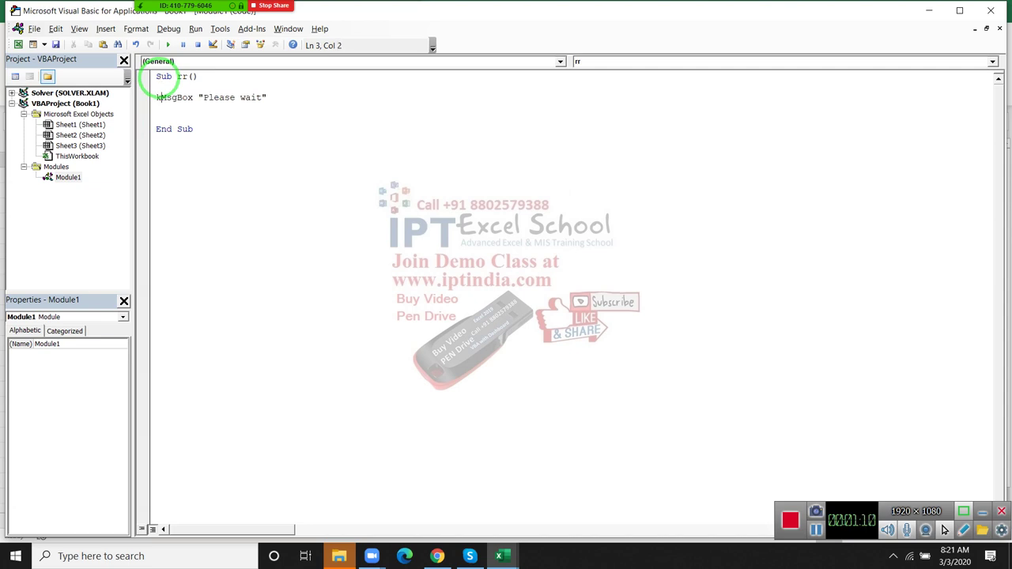
type("=")
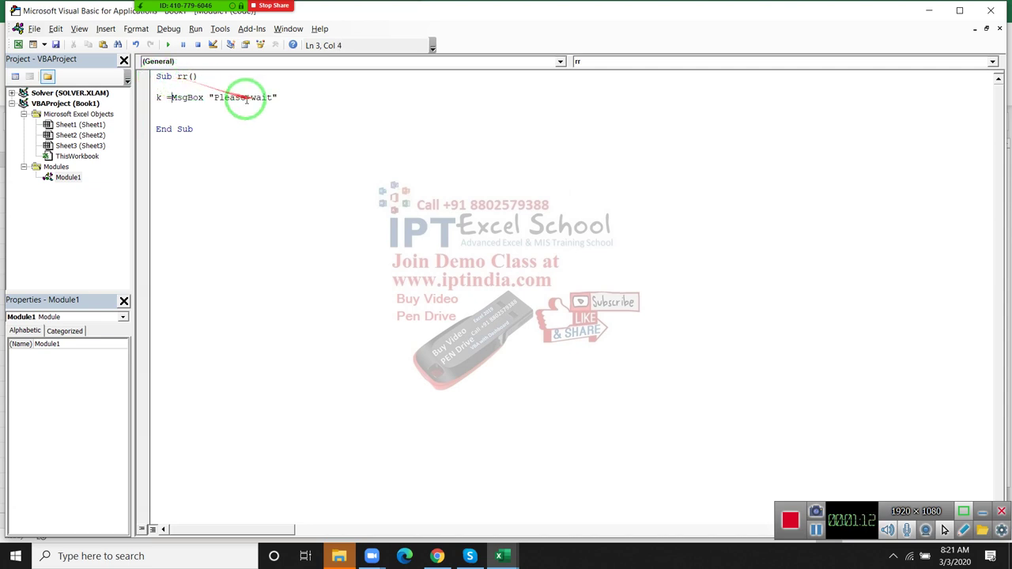
left_click(210, 87)
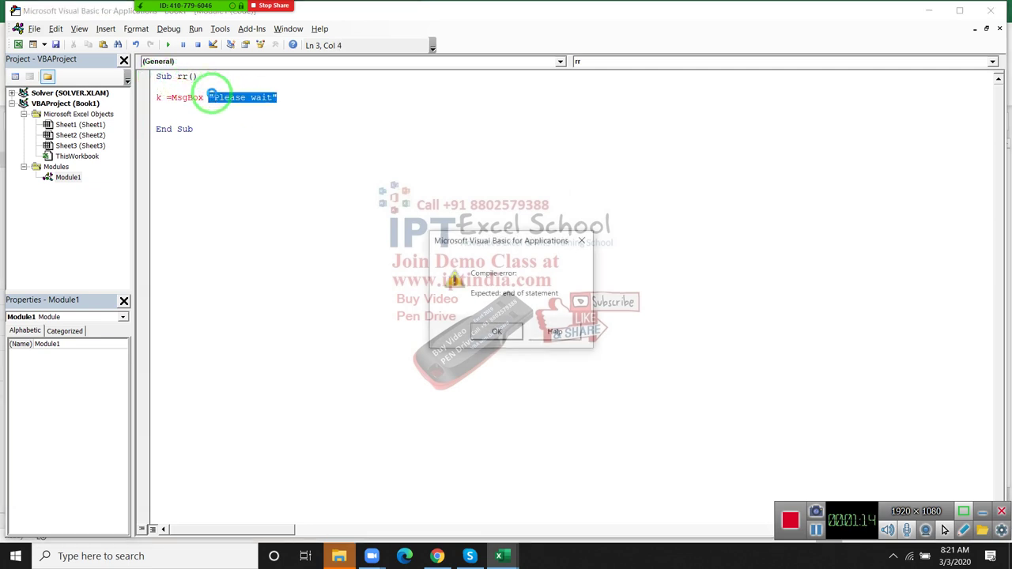
key("Return")
left_click(220, 98)
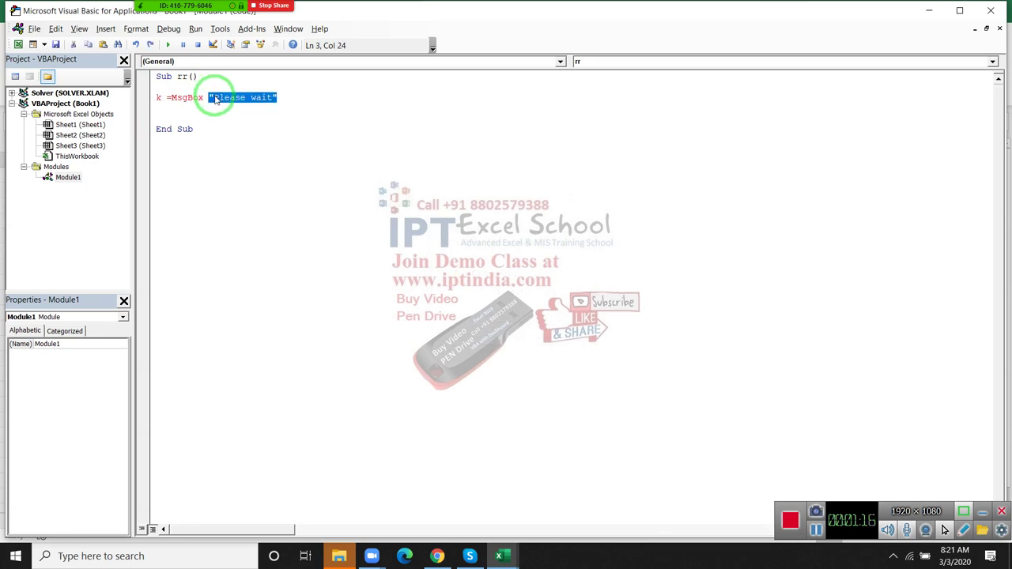
left_click(211, 97)
key("BackSpace")
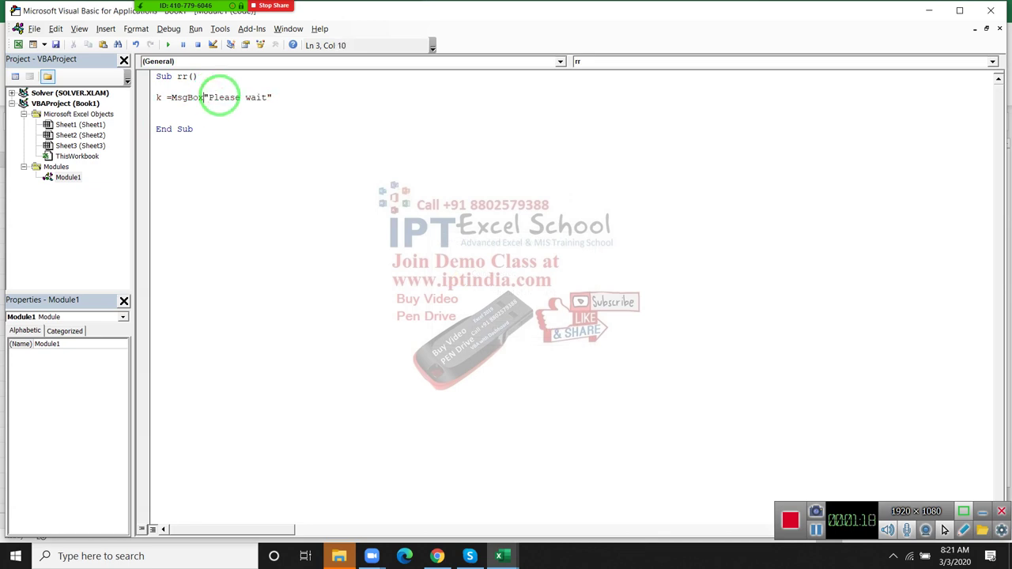
type("(")
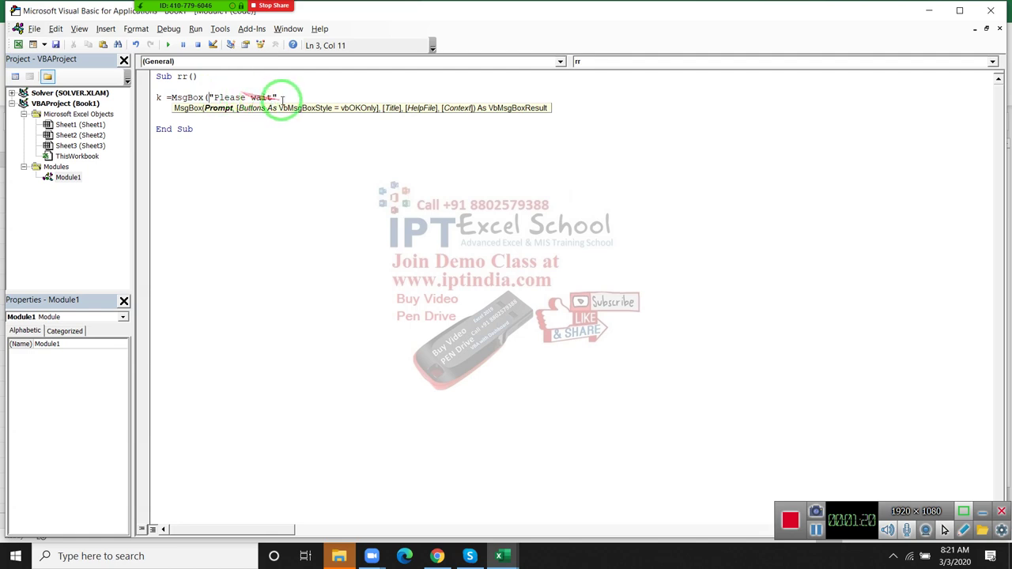
left_click(287, 97)
type(",")
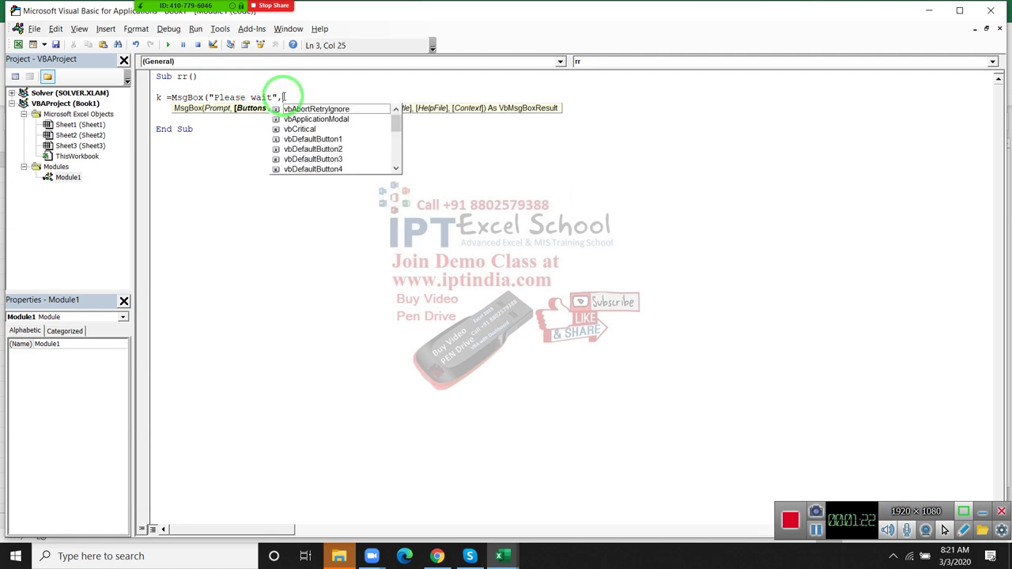
Add the vbCritical style and closing parenthesis, then run rr and dismiss the critical message.
key("Down")
key("Down")
key("Down")
key("Down")
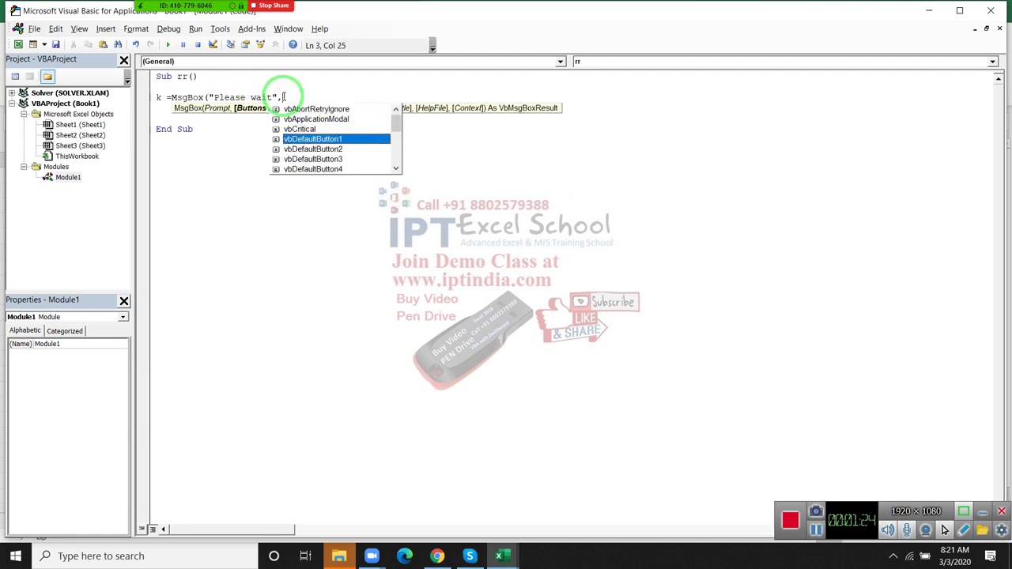
key("Down")
key("Down")
key("Down")
key("Down")
key("Down")
key("Down")
key("Down")
key("Down")
key("Down")
key("Down")
key("Down")
key("Down")
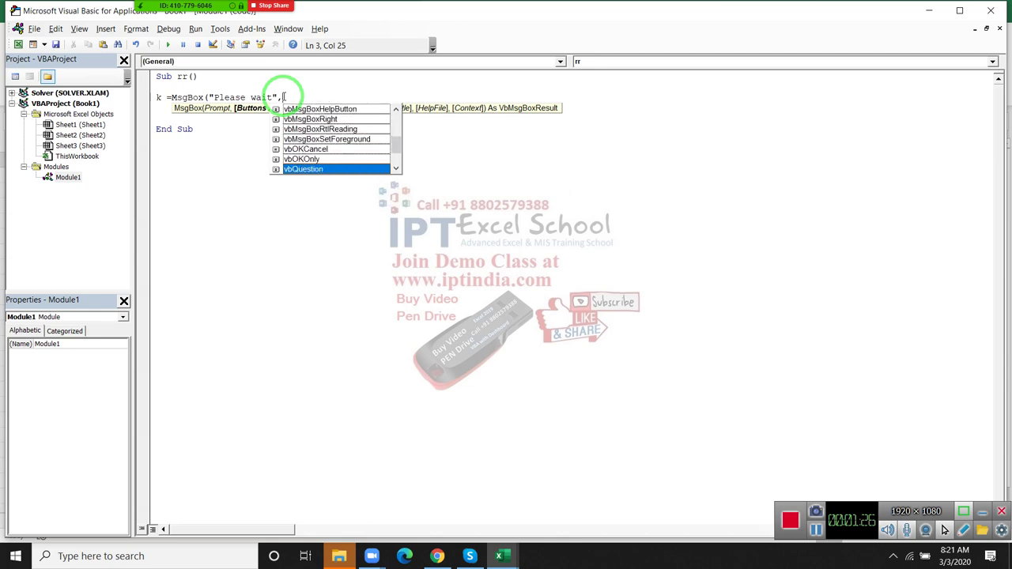
key("Down")
key("Down")
key("Down")
key("Down")
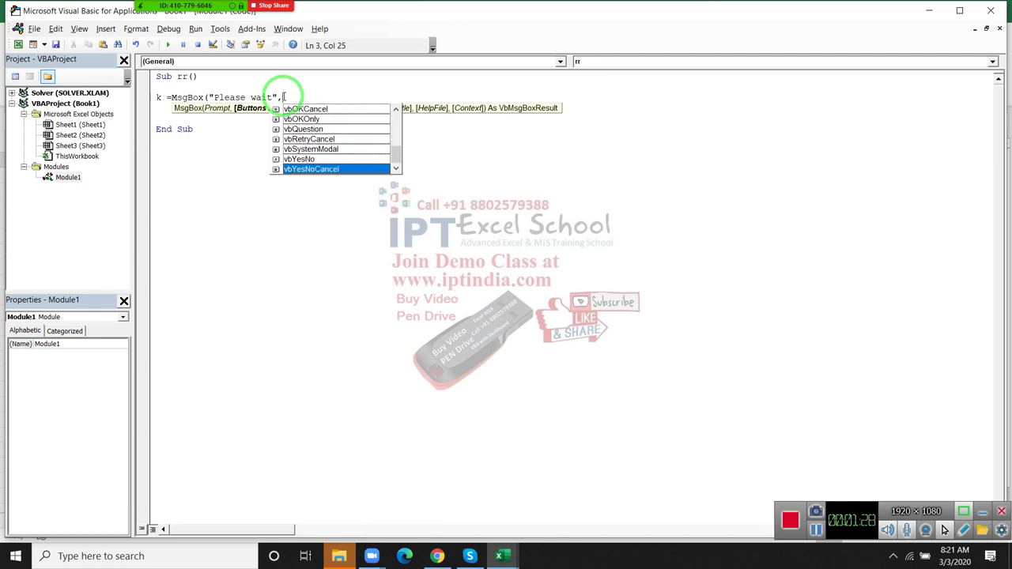
key("Up")
key("Up")
key("Up")
key("Up")
key("Up")
key("Up")
key("Up")
key("Up")
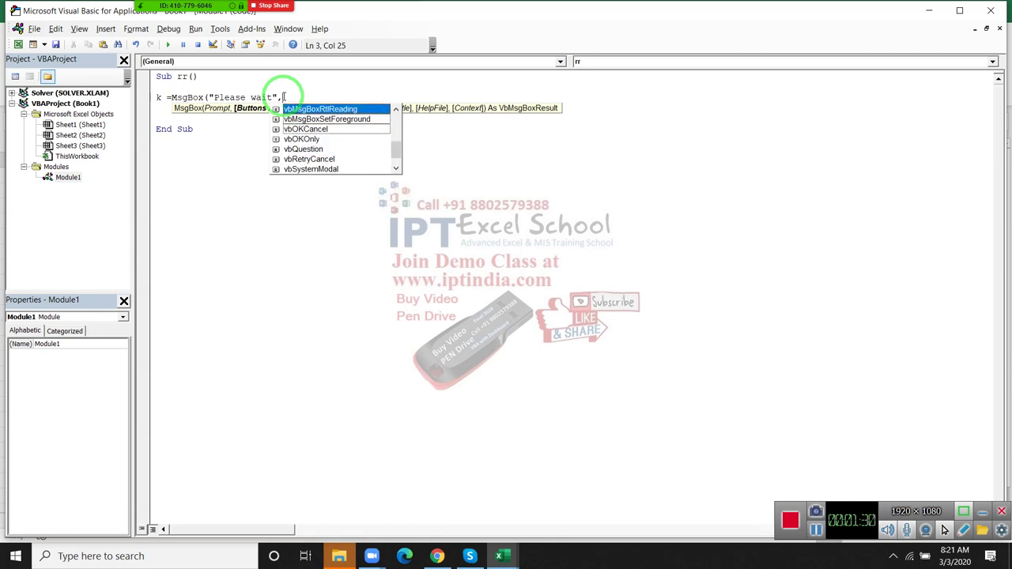
key("Up")
key("Up")
key("Up")
key("Up")
key("Up")
key("Up")
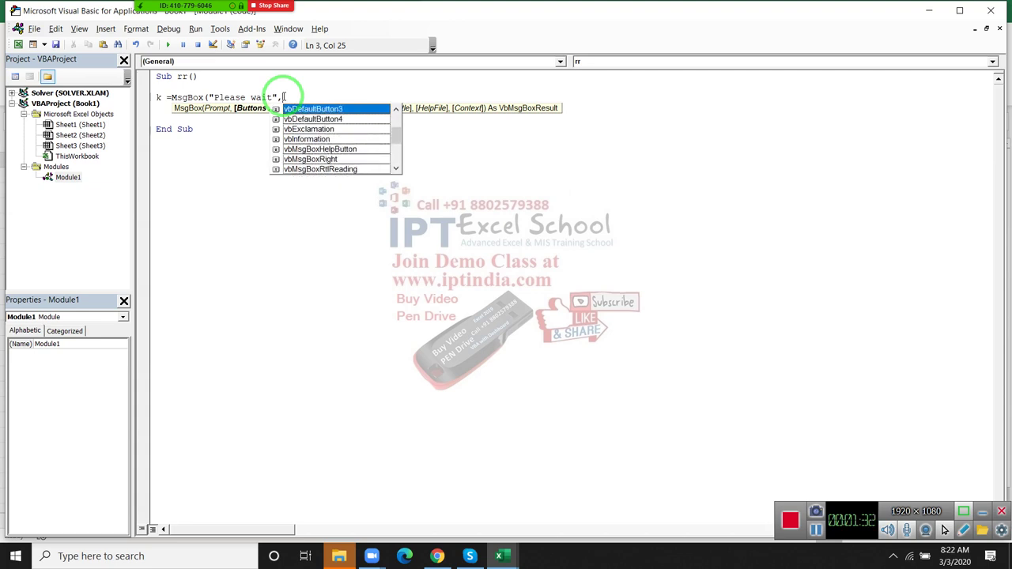
key("Up")
key("Up")
key("Up")
key("Up")
key("Up")
key("Down")
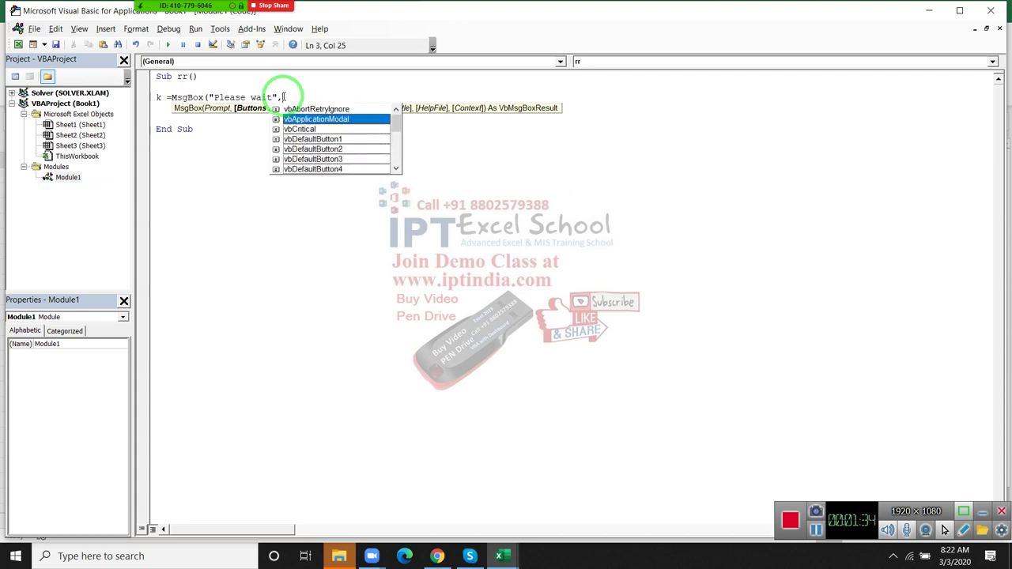
key("Up")
key("Down")
key("Down")
key("Tab")
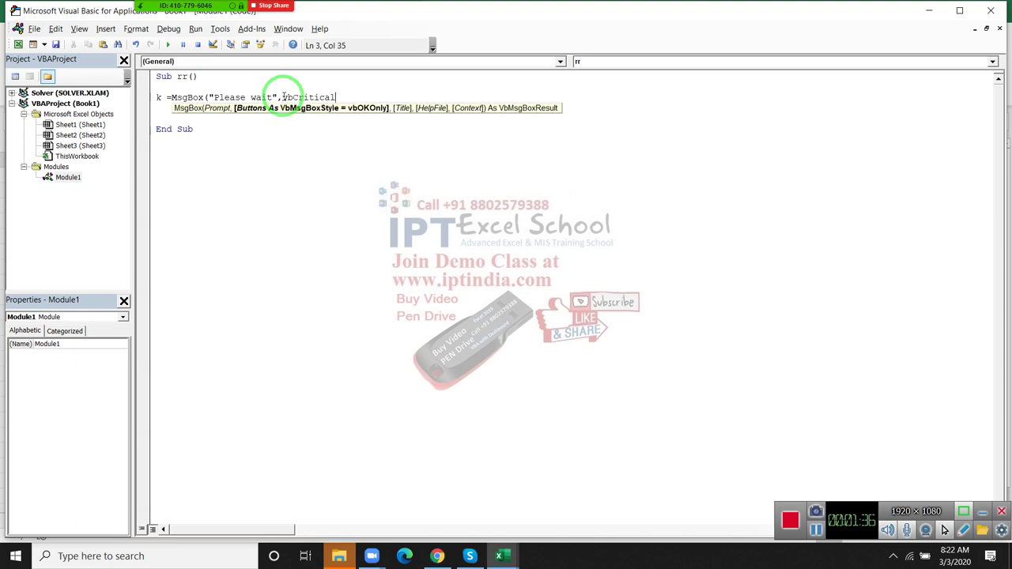
type(")")
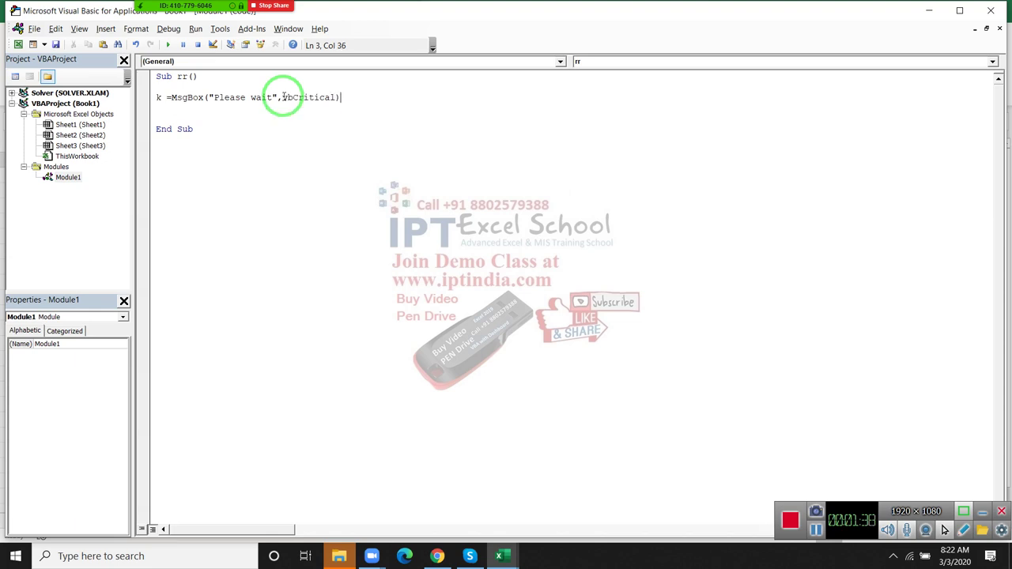
left_click(245, 115)
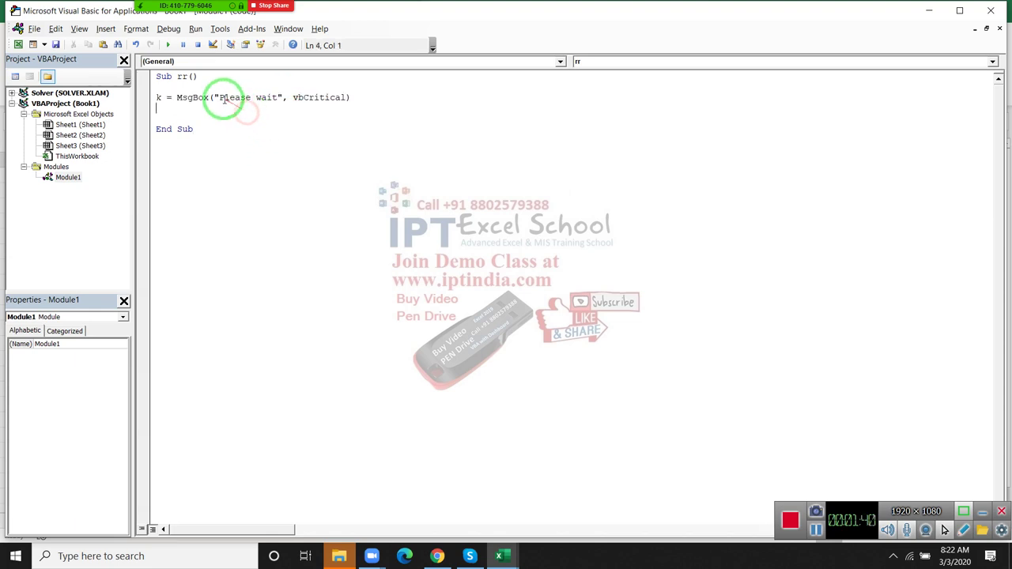
left_click(167, 45)
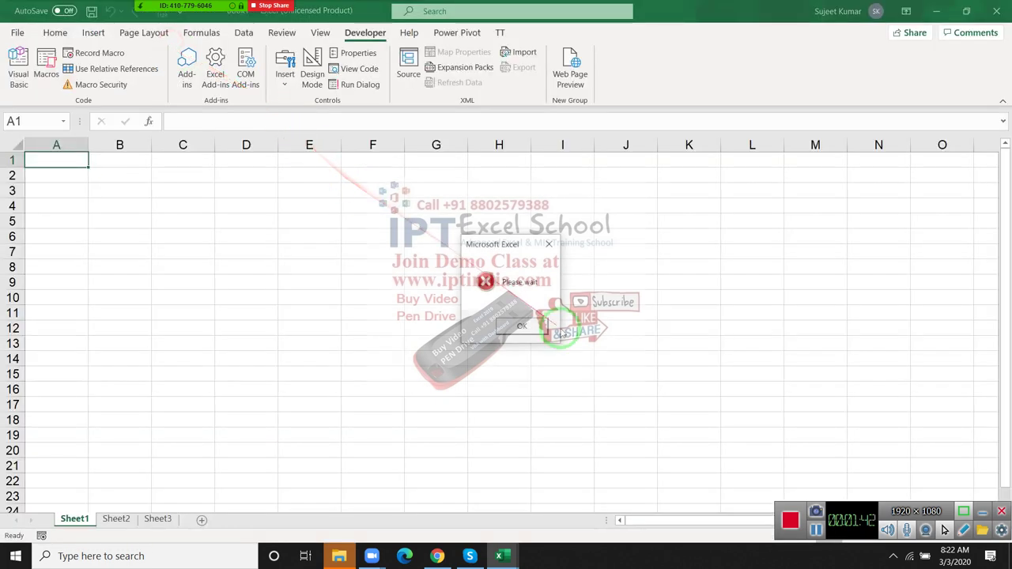
left_click(522, 326)
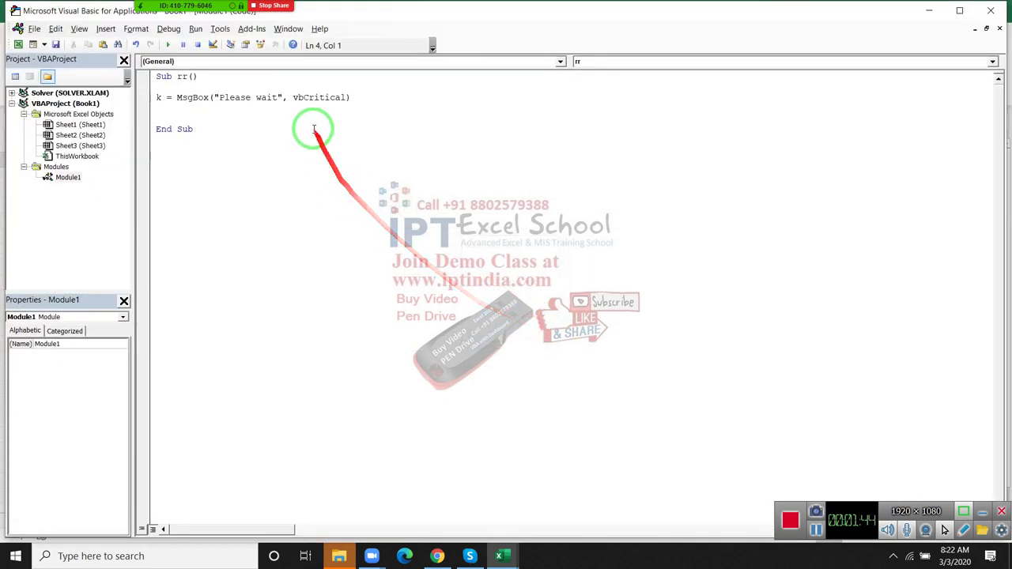
Delete the MsgBox line and insert UserForm1, resizing it shorter and slightly wider.
left_click(364, 100)
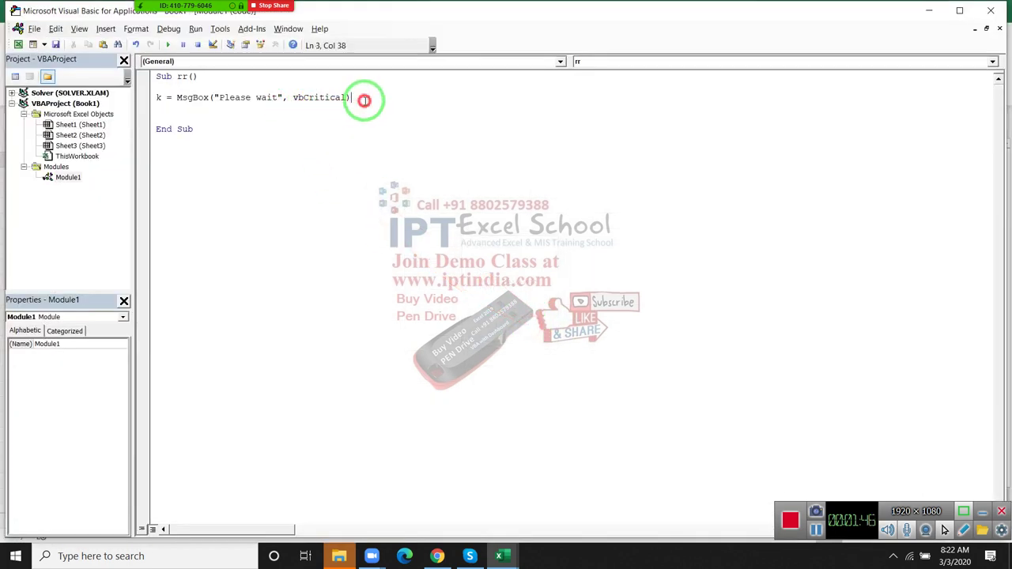
left_click_drag(364, 100, 148, 107)
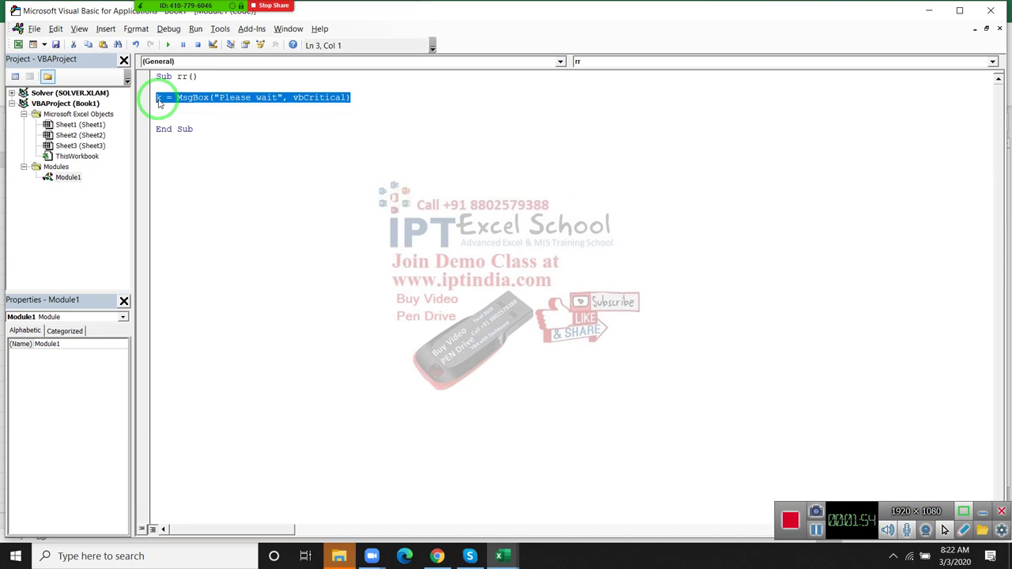
key("Delete")
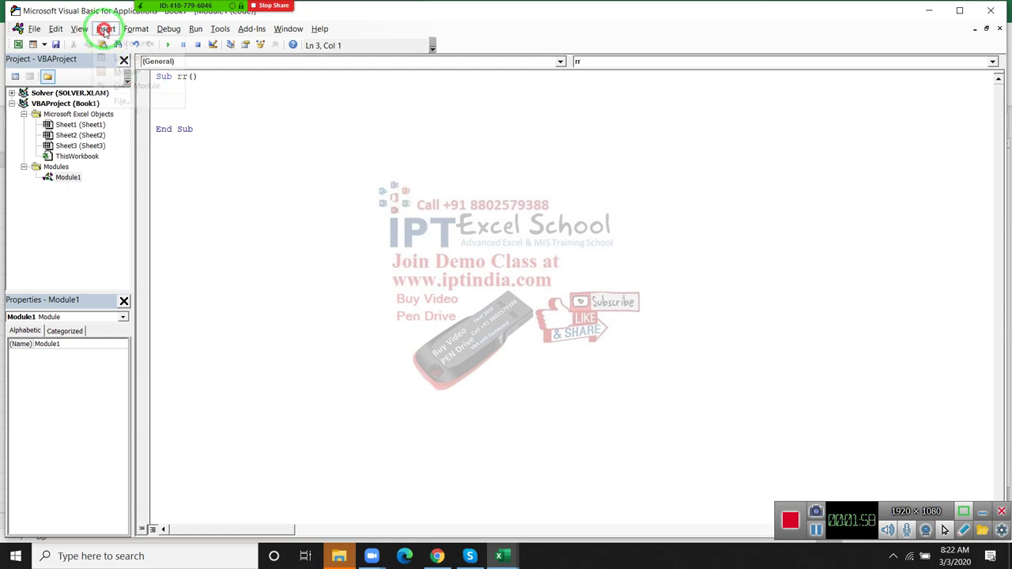
left_click(105, 29)
left_click(122, 57)
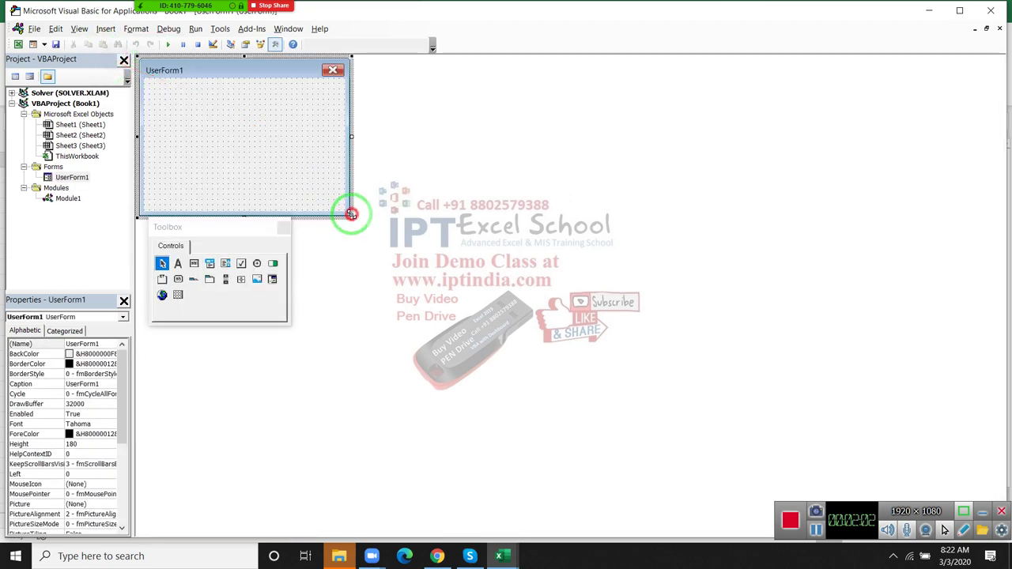
mouse_move(351, 215)
left_mouse_down()
mouse_move(357, 144)
mouse_move(382, 128)
left_mouse_up()
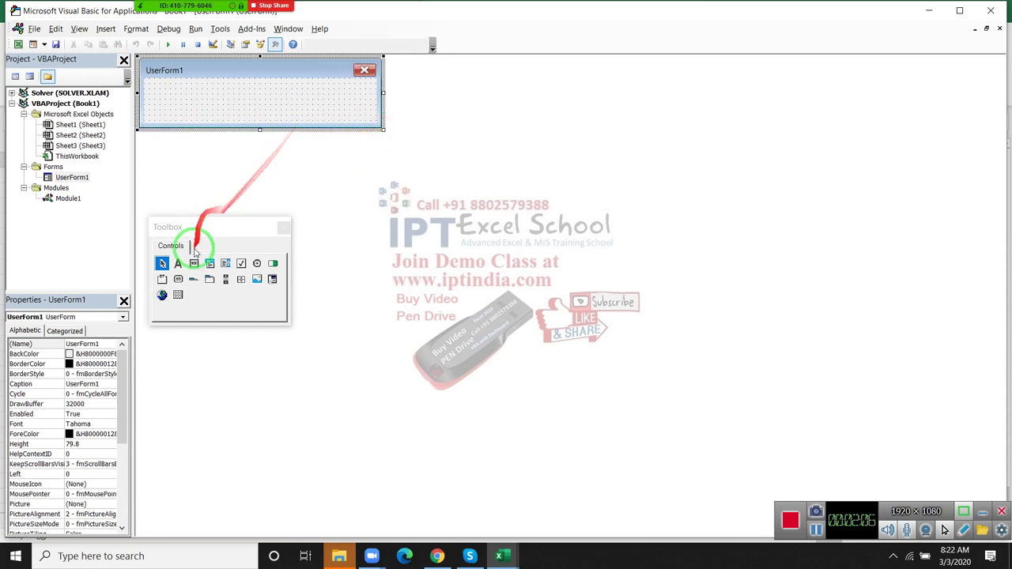
Draw a label on UserForm1 captioned 'Please Wait you File in Copuing' and enlarge it.
left_click(179, 265)
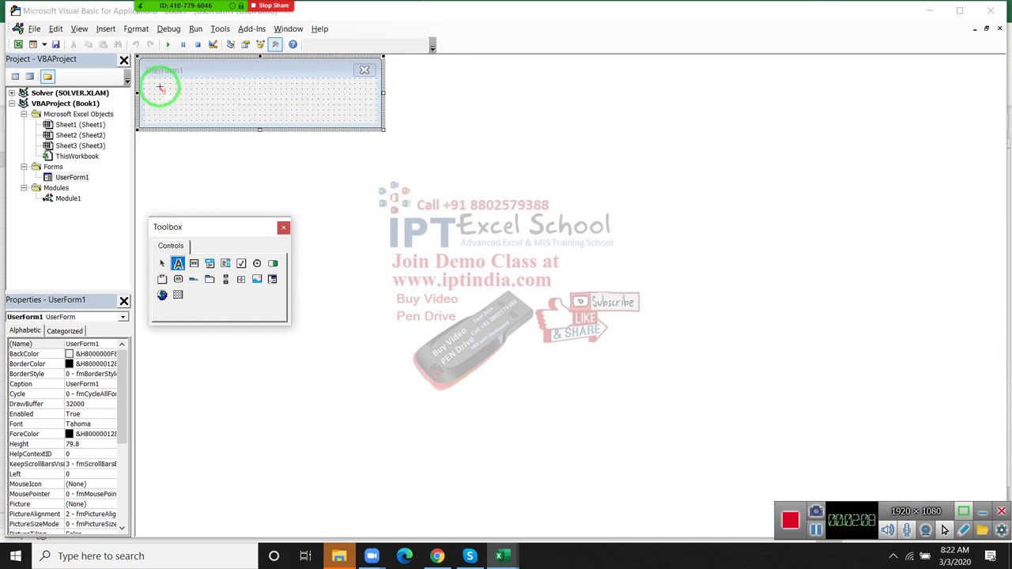
left_click_drag(180, 94, 320, 111)
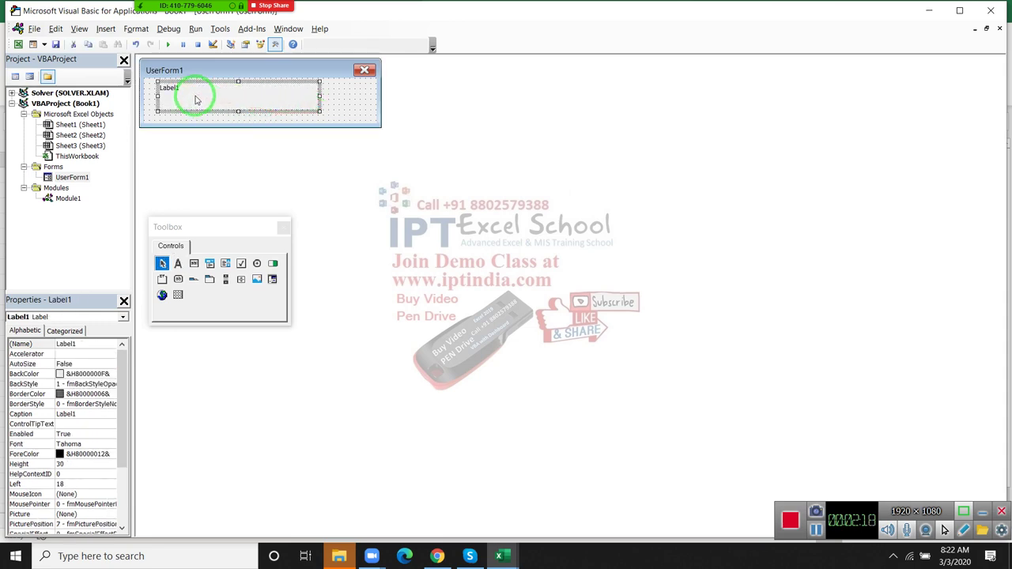
double_click(197, 99)
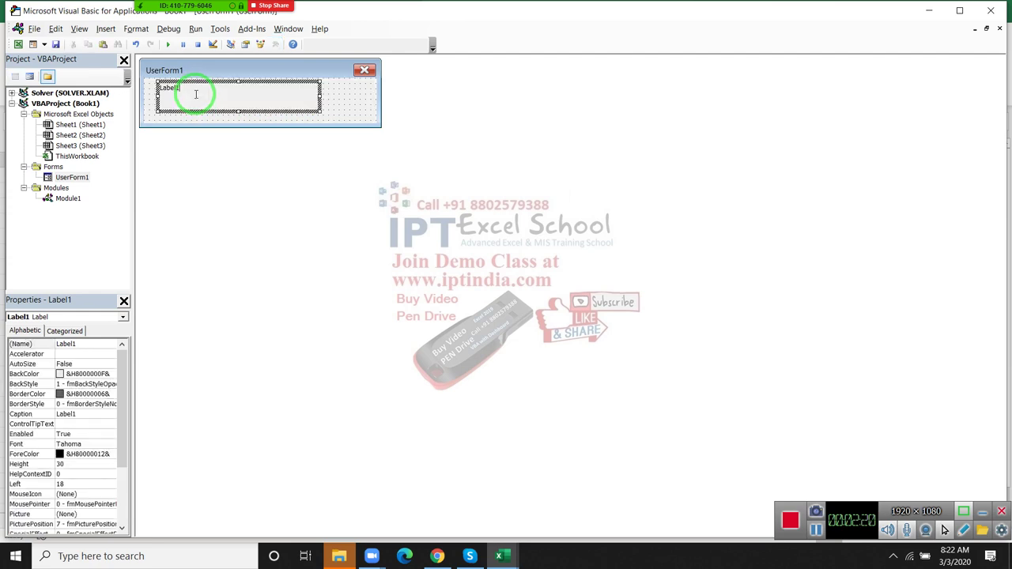
key("BackSpace")
key("BackSpace")
key("BackSpace")
key("BackSpace")
key("BackSpace")
key("BackSpace")
type("Wait ")
type("you File in")
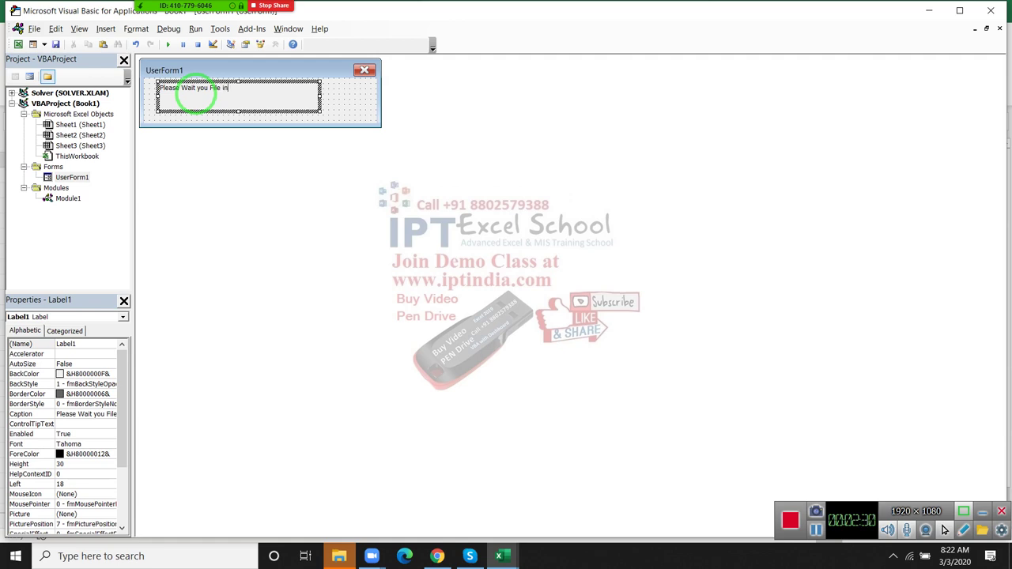
type(" Copuing")
left_click(350, 106)
left_click(303, 100)
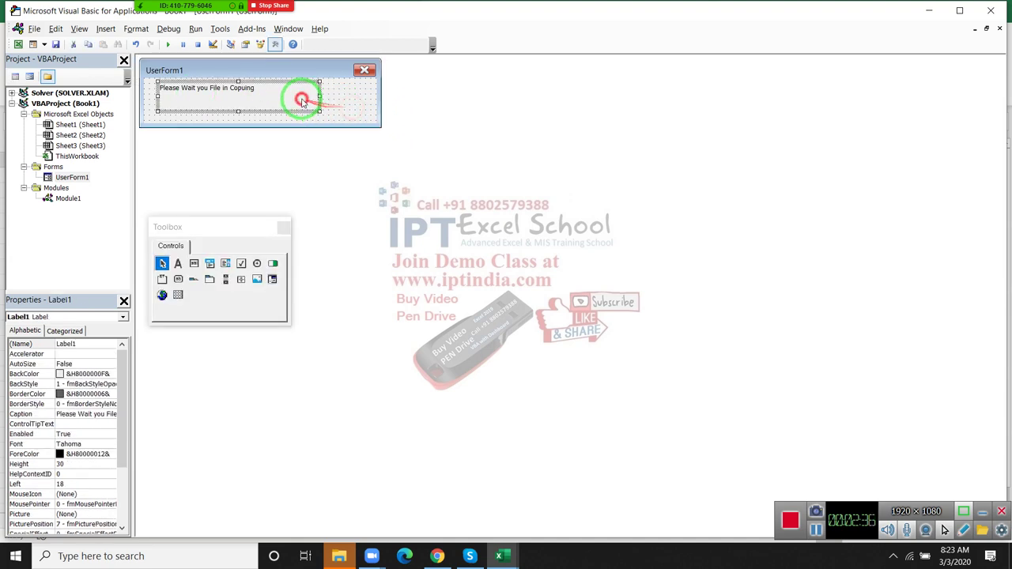
left_click_drag(303, 100, 313, 106)
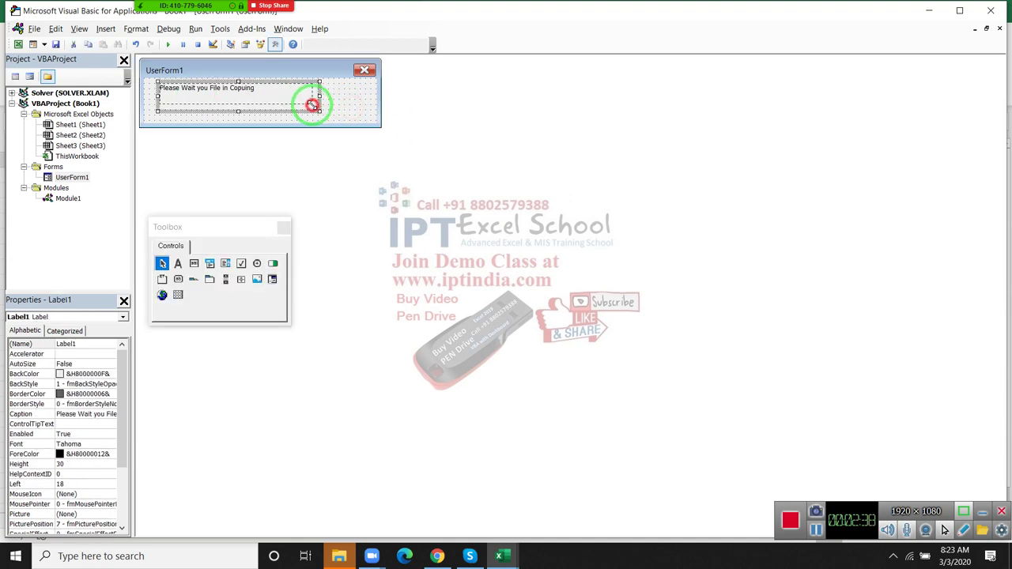
Enlarge Label1 and add an Initialize procedure to UserForm1's code.
left_click_drag(314, 105, 319, 112)
double_click(357, 118)
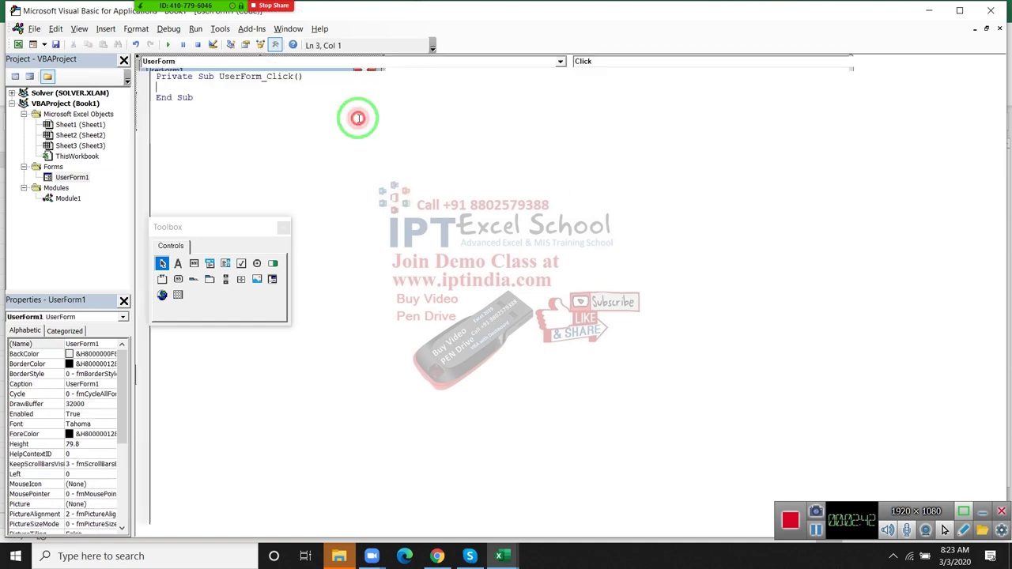
left_click(586, 61)
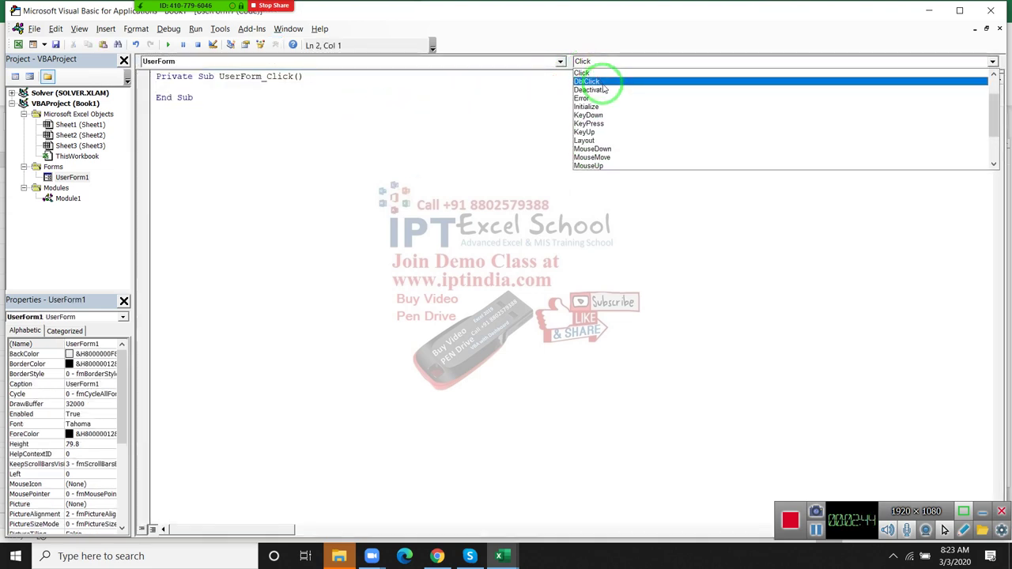
left_click(607, 106)
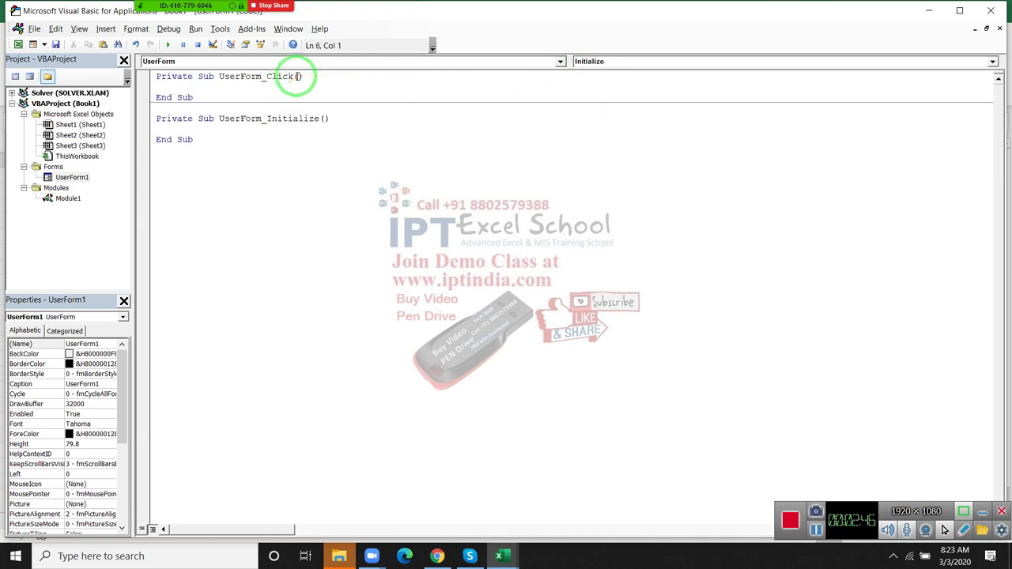
Set Me.Label1.Caption = "Please Wait File Copy" in Initialize, then reopen UserForm1's design.
key("Return")
type("me")
type(".l")
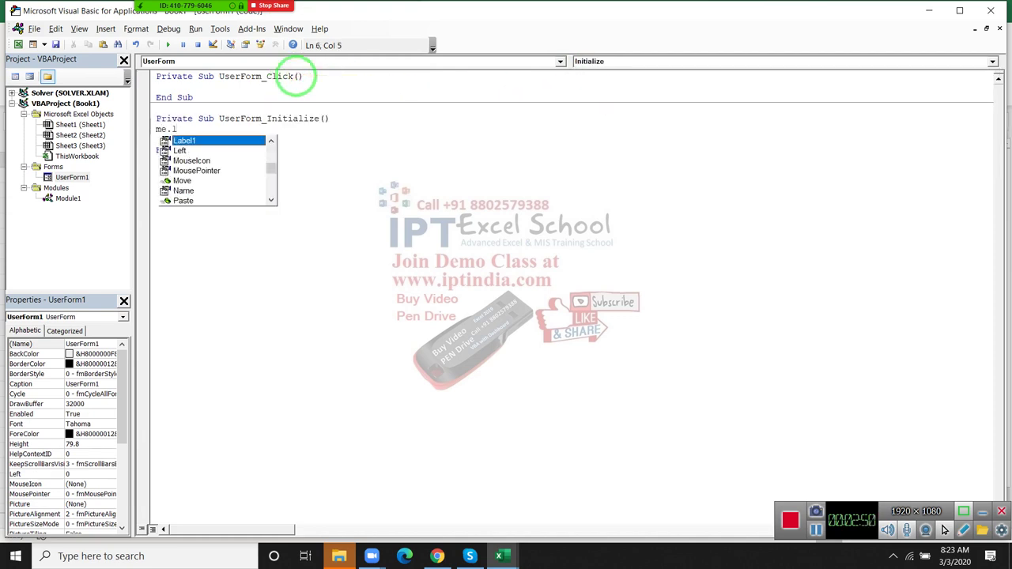
key("Tab")
type(".c")
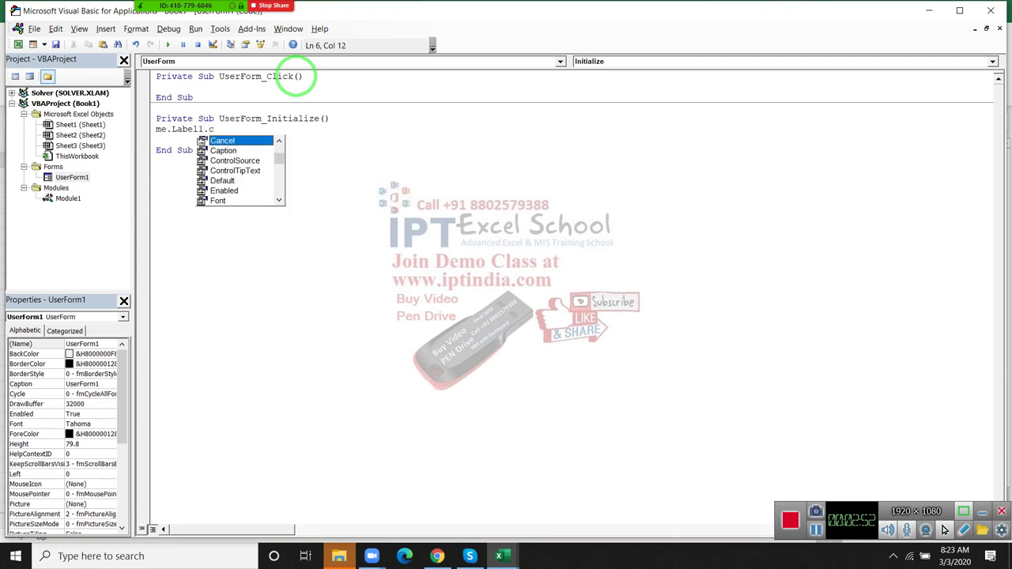
key("Down")
key("Tab")
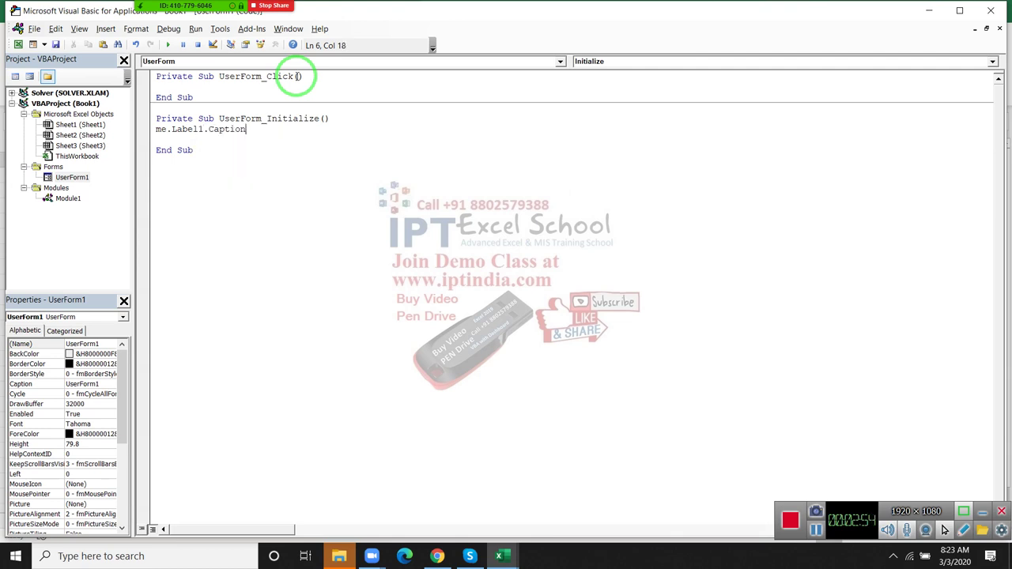
type(" =\"Pleas")
type("e Wait")
type(" F")
type("ile Co")
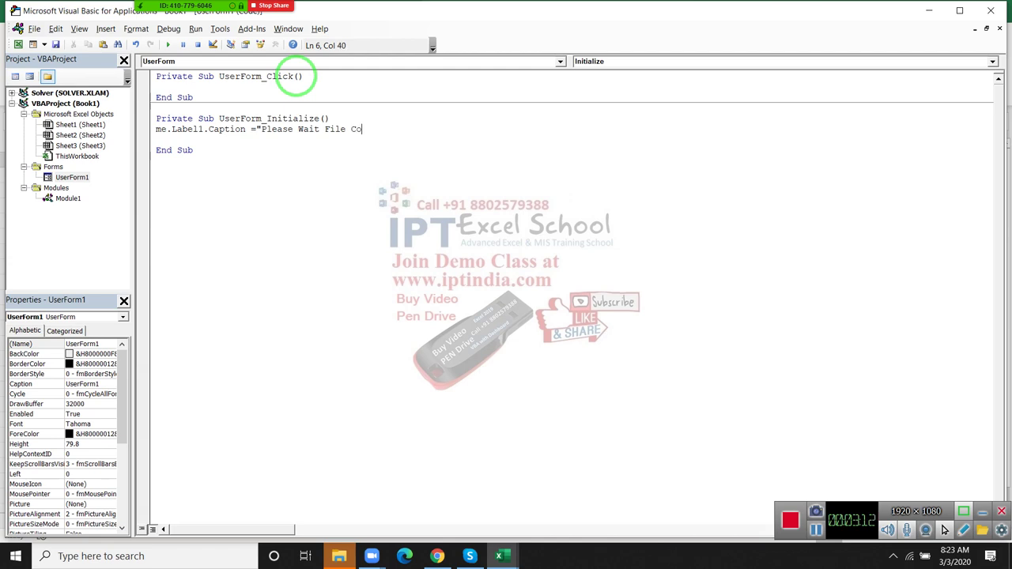
type("py")
key("Return")
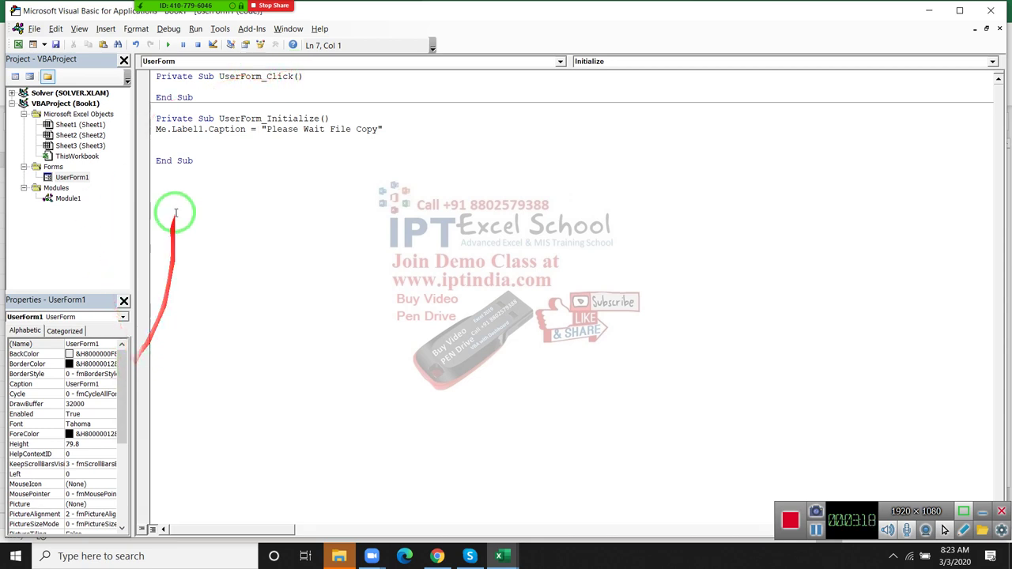
double_click(71, 177)
Test-run UserForm1 showing 'Please Wait File Copy', then close it.
left_click(169, 44)
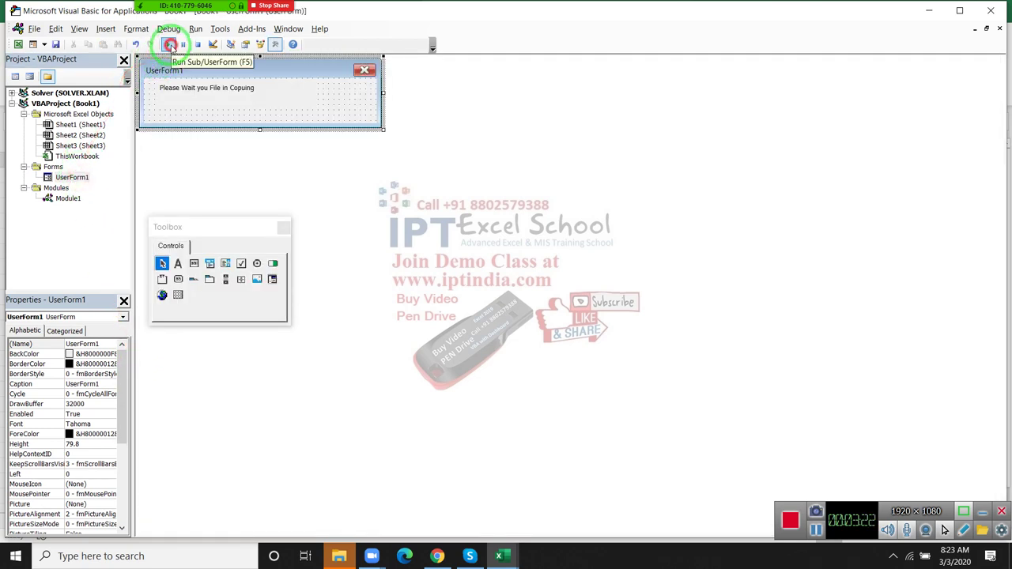
left_click_drag(455, 249, 300, 210)
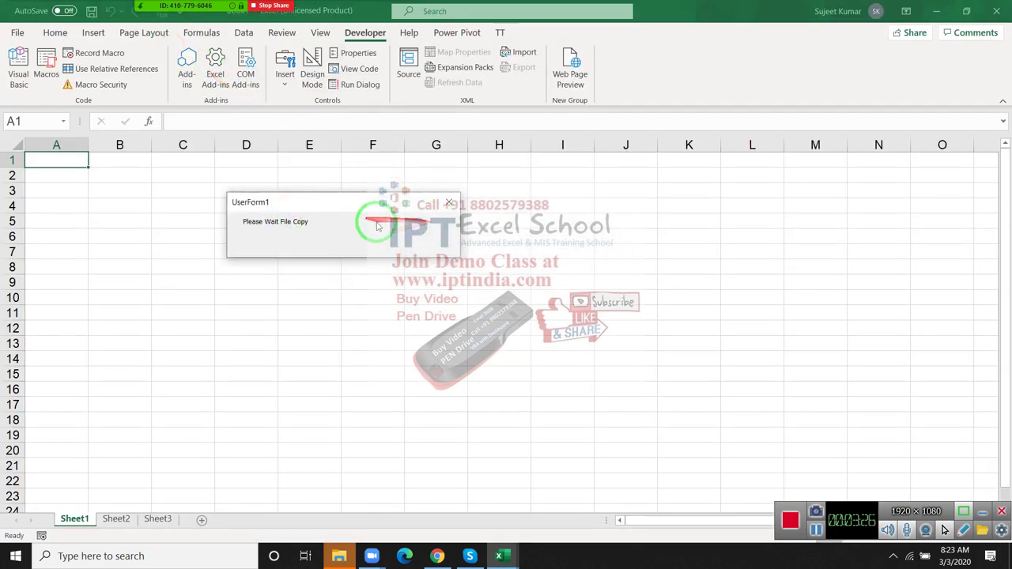
left_click(447, 207)
Change the form's caption to 'Information', rerun it to check, and close it.
left_click(184, 101)
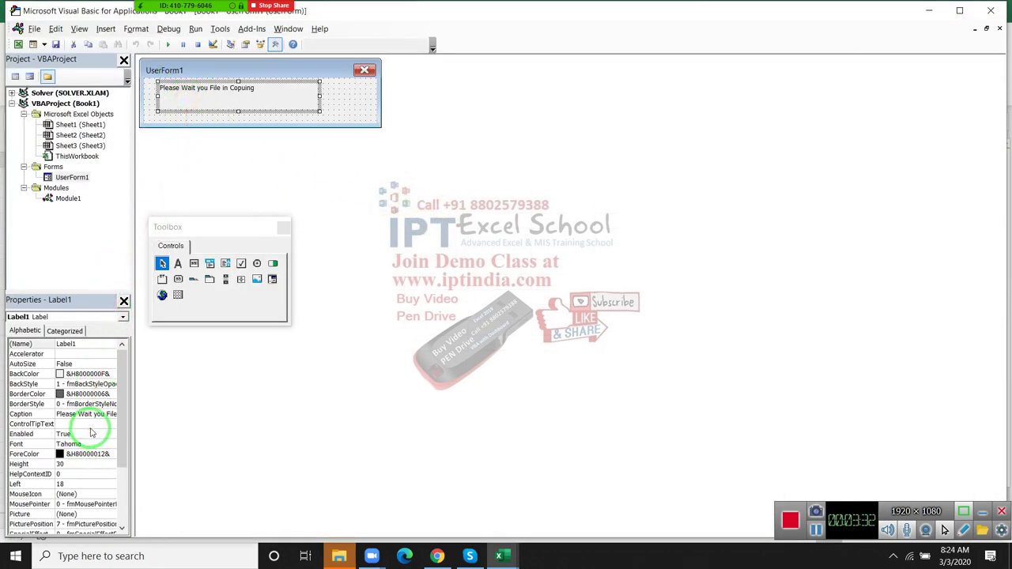
left_click(359, 104)
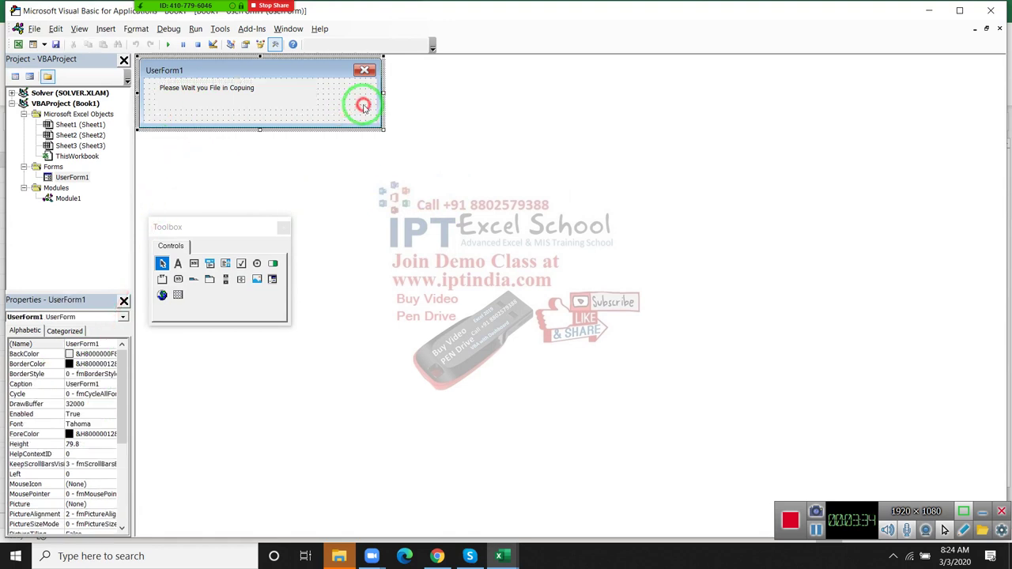
left_click(96, 384)
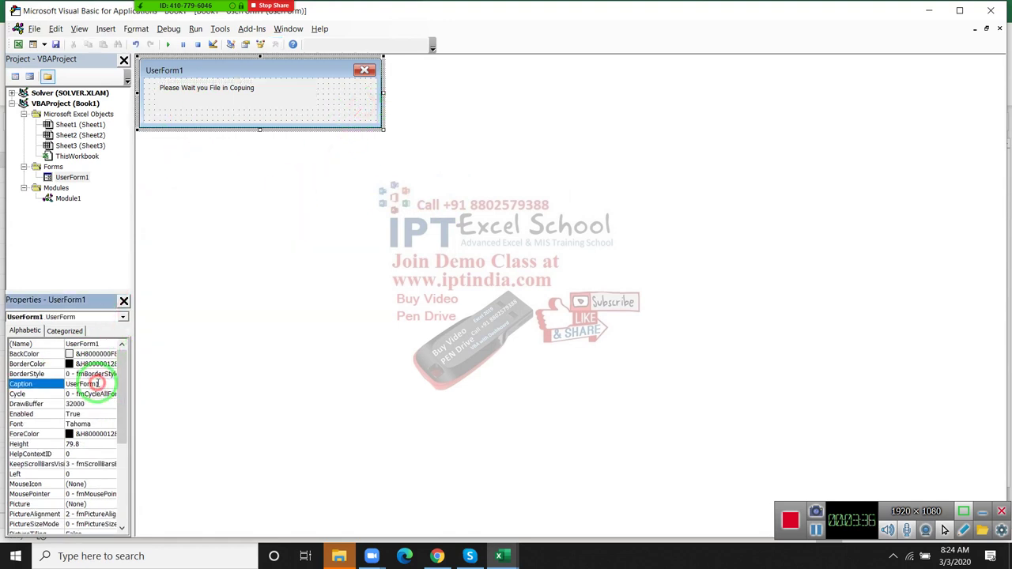
left_click_drag(98, 384, 71, 384)
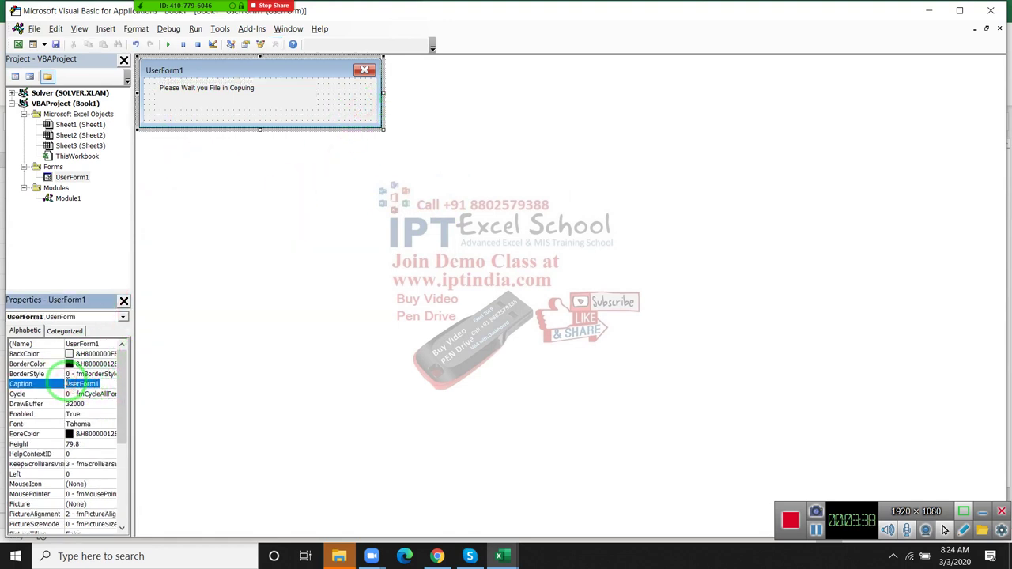
key("BackSpace")
type("I")
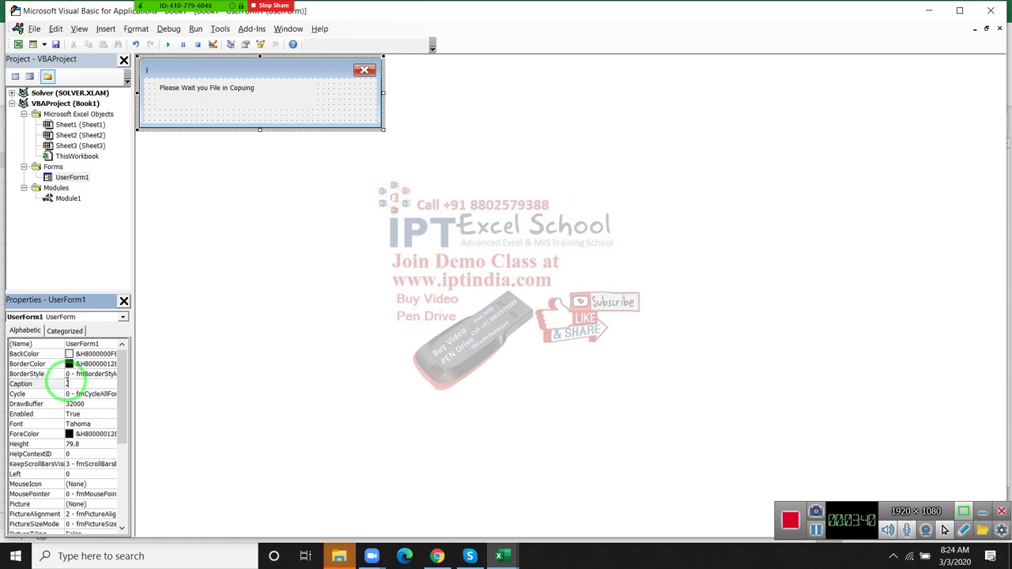
type("nformation")
left_click(332, 110)
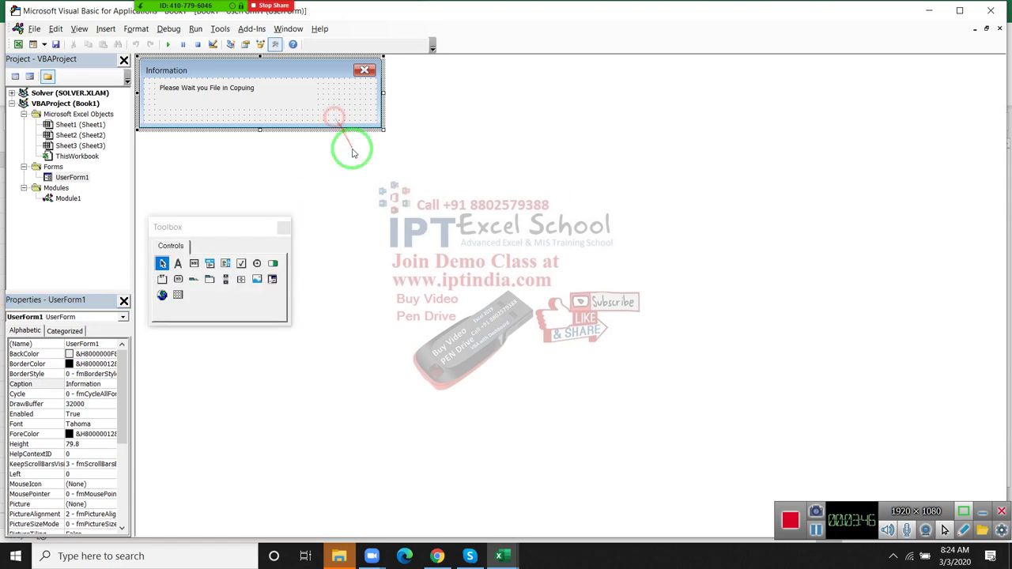
left_click(168, 44)
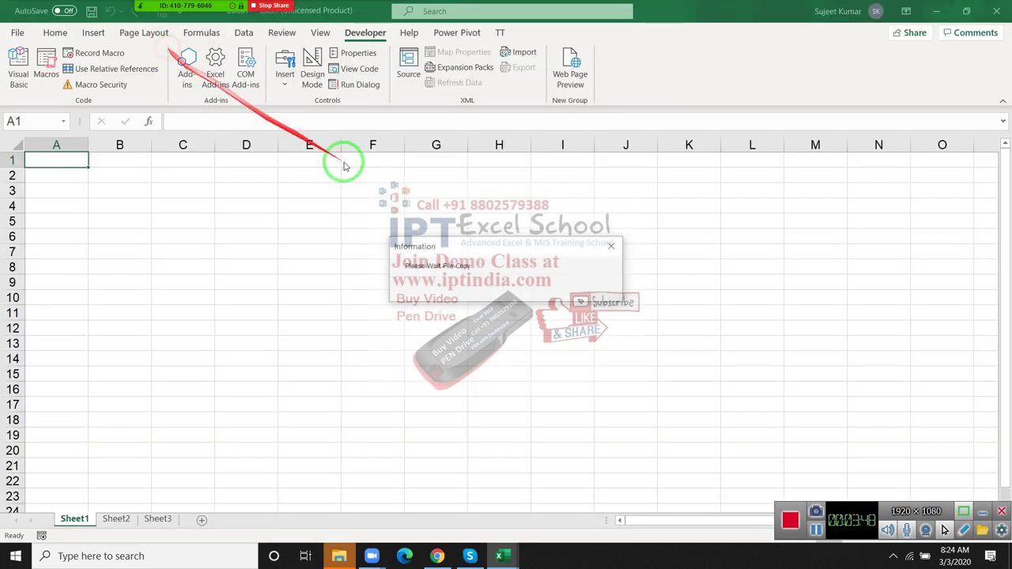
left_click_drag(473, 251, 291, 223)
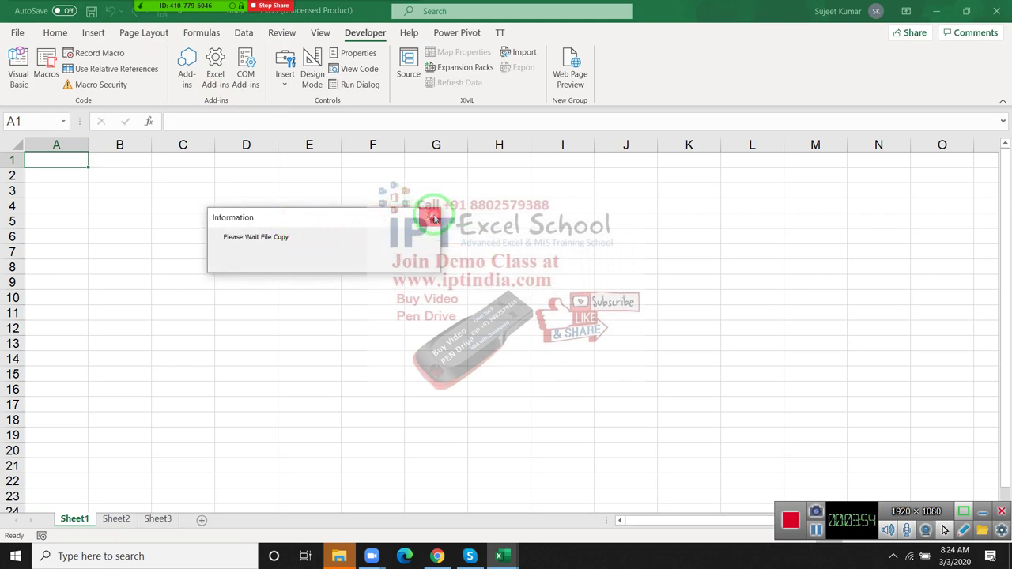
left_click(434, 217)
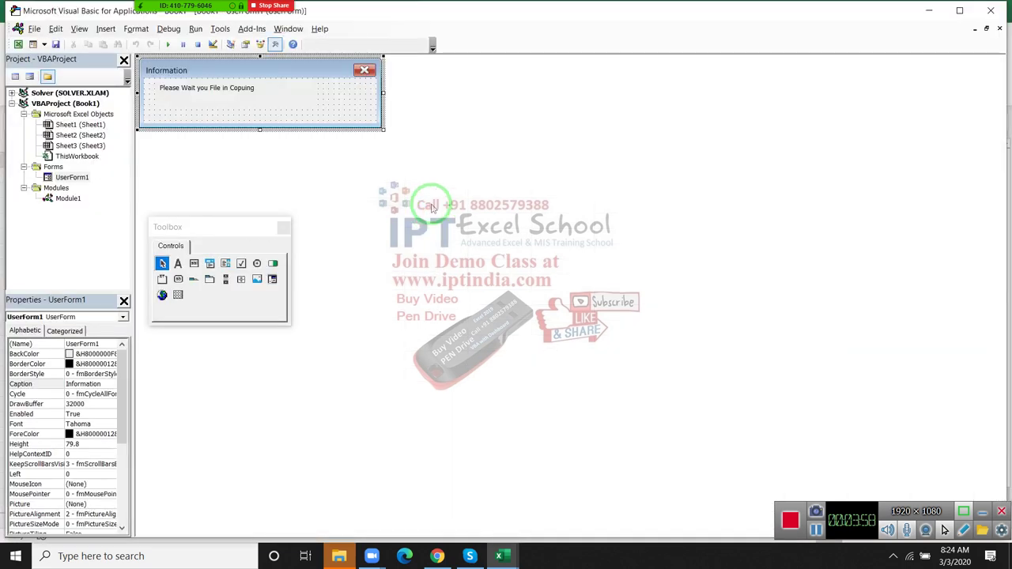
Add a UserForm1 Activate routine: Application.Wait Now + TimeValue("00:00:03") then Unload UserForm1.
double_click(322, 128)
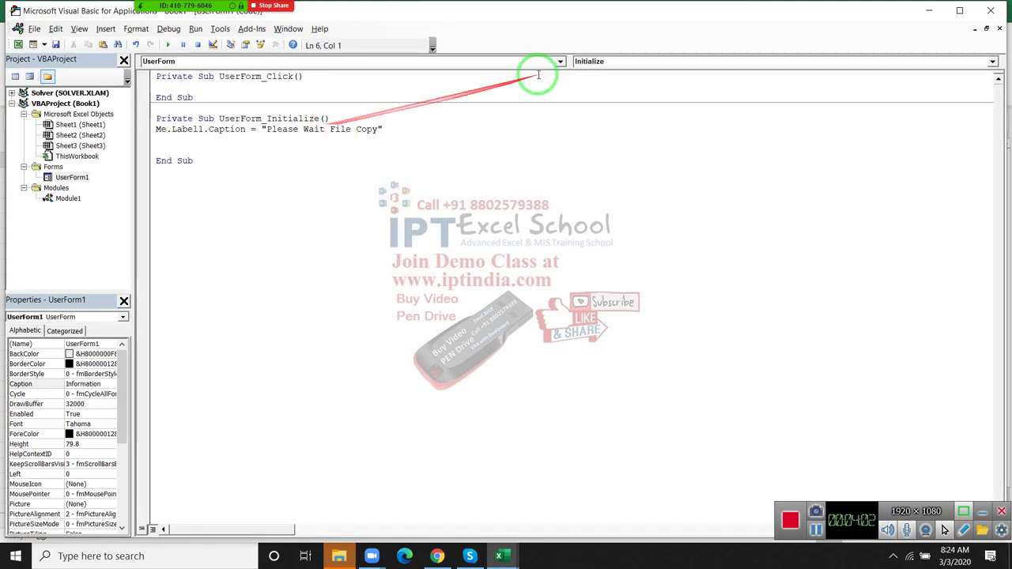
left_click(592, 64)
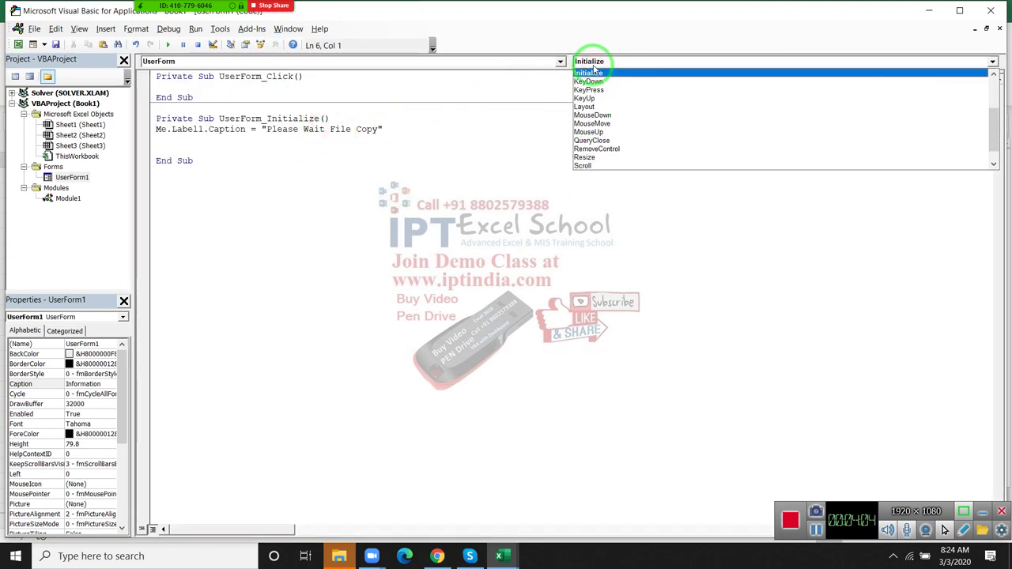
scroll(621, 111, "up", 3)
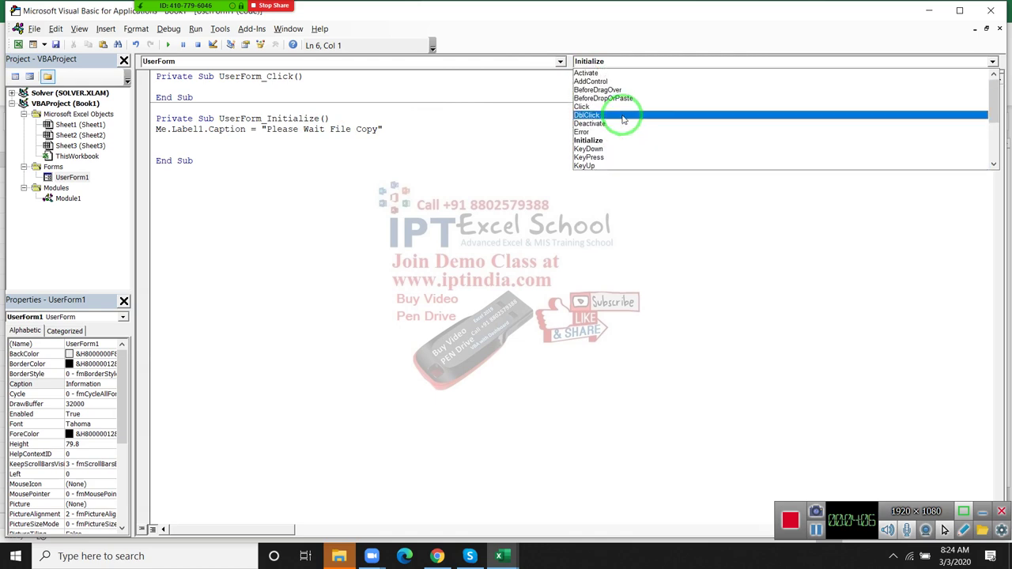
left_click(592, 73)
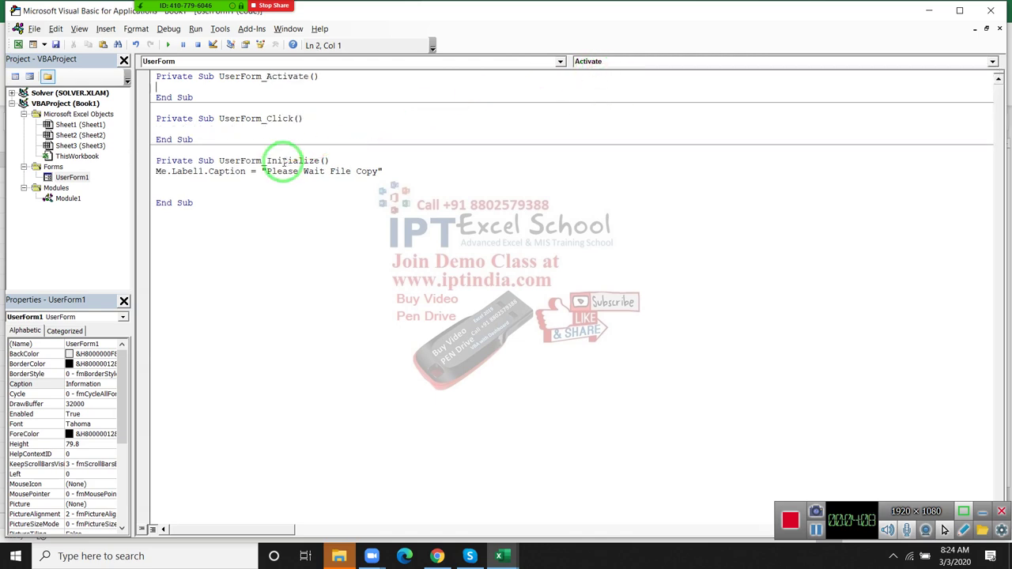
key("Return")
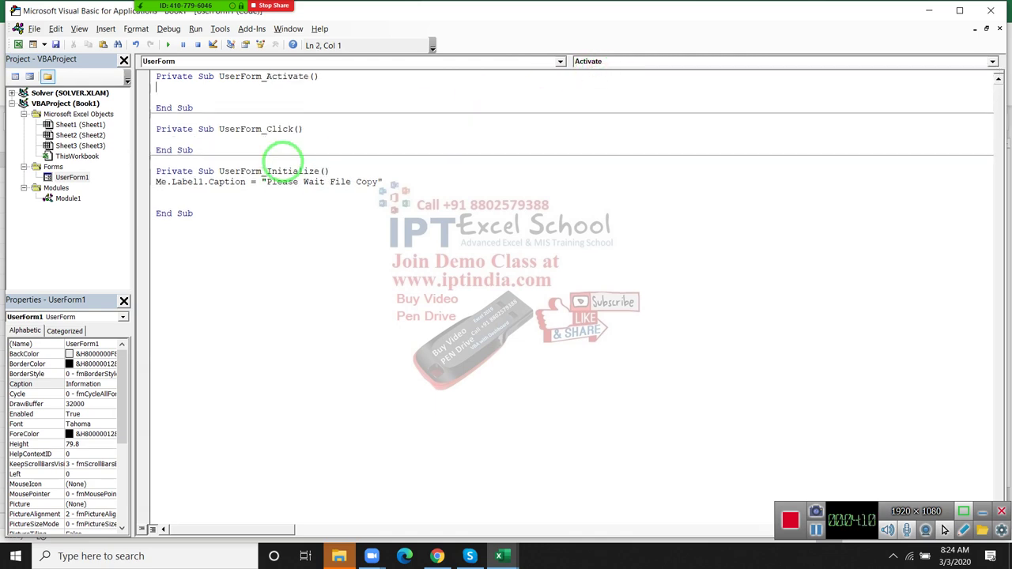
type("a")
type("l")
type("t")
type("io")
type(".w")
key("Tab")
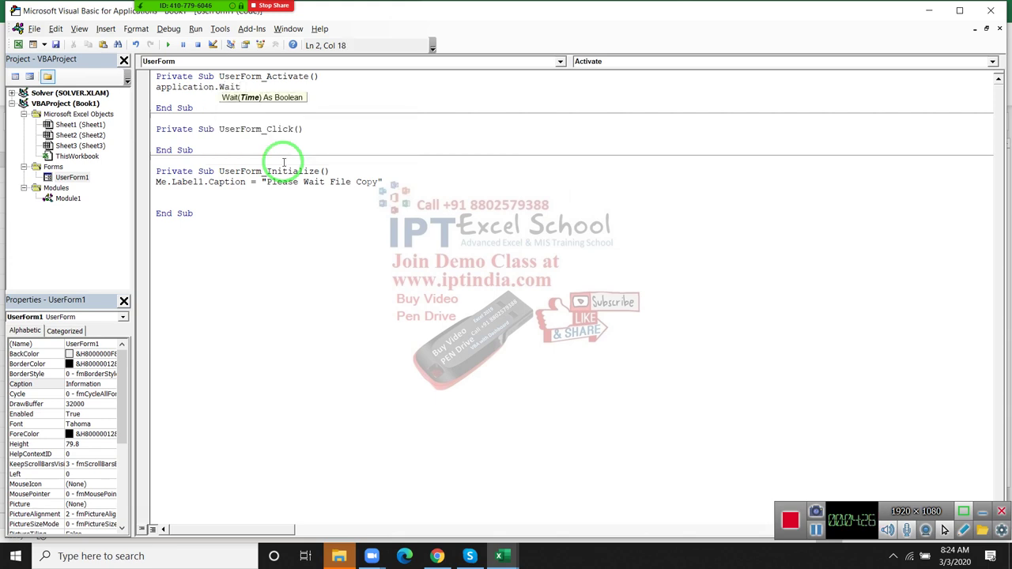
type("now+t")
type("ime")
type("val")
type("ue(")
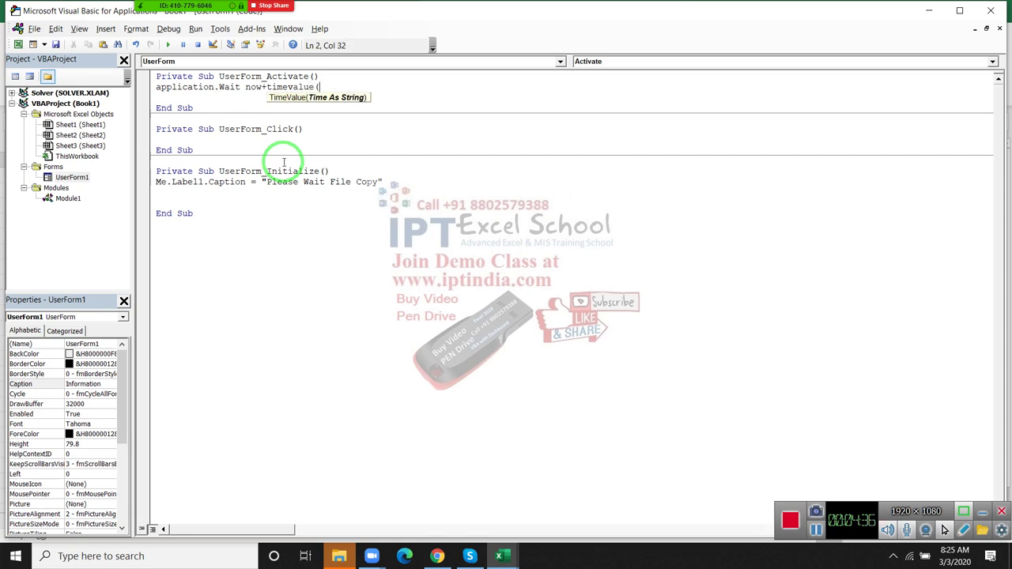
type("\"00:")
type("00:")
type("03\"")
type(")")
key("Return")
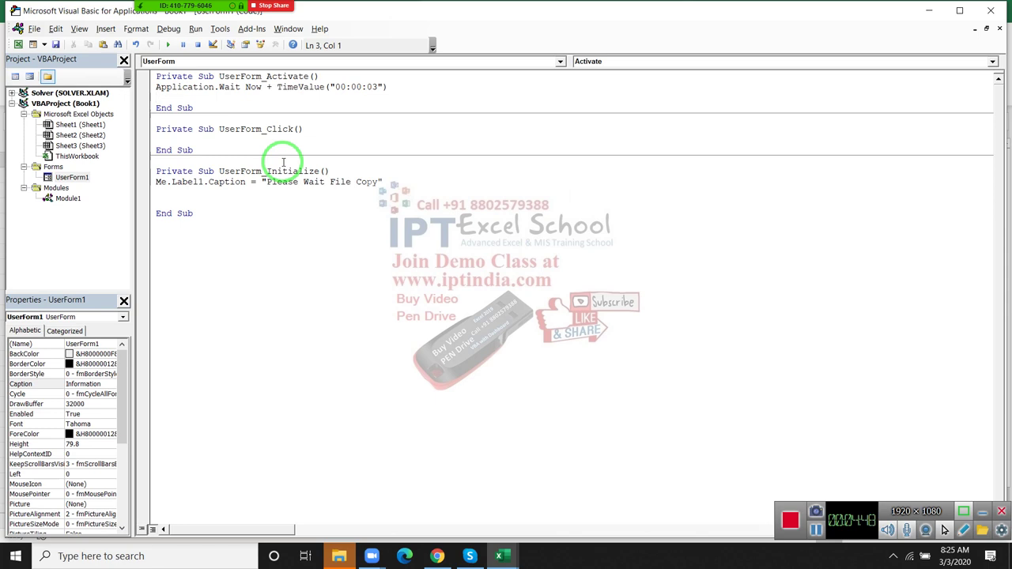
type("un")
type("load ")
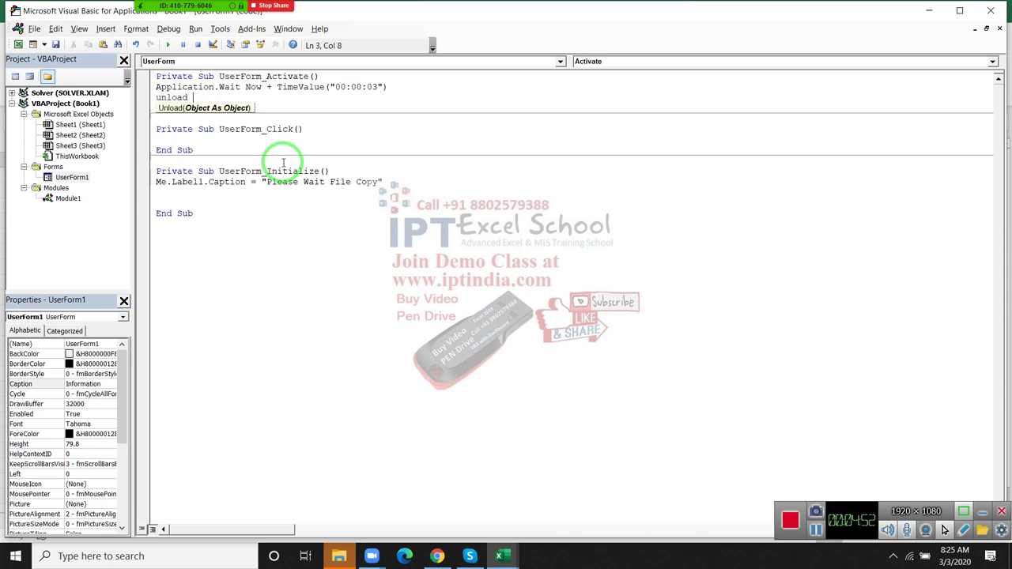
type("user")
type("form")
type("1")
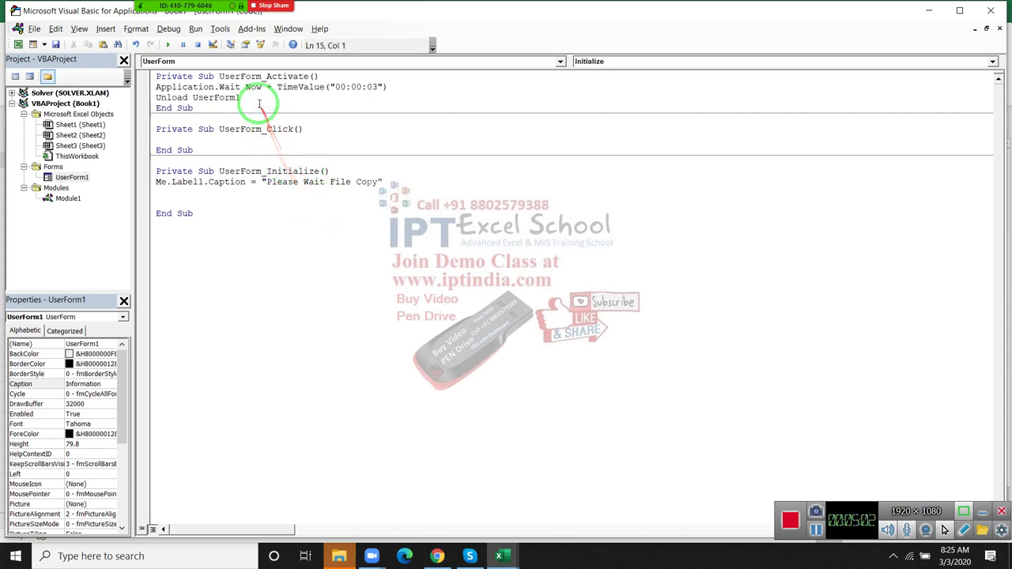
left_click(261, 107)
Add UserForm1.Show to the rr macro in Module1.
double_click(68, 198)
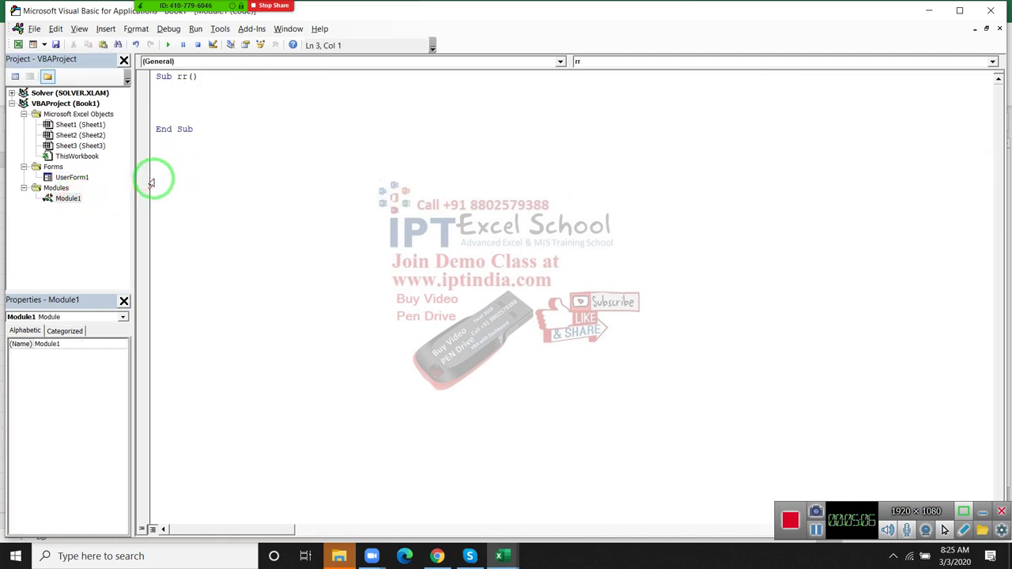
type("use")
type("rform")
type("1")
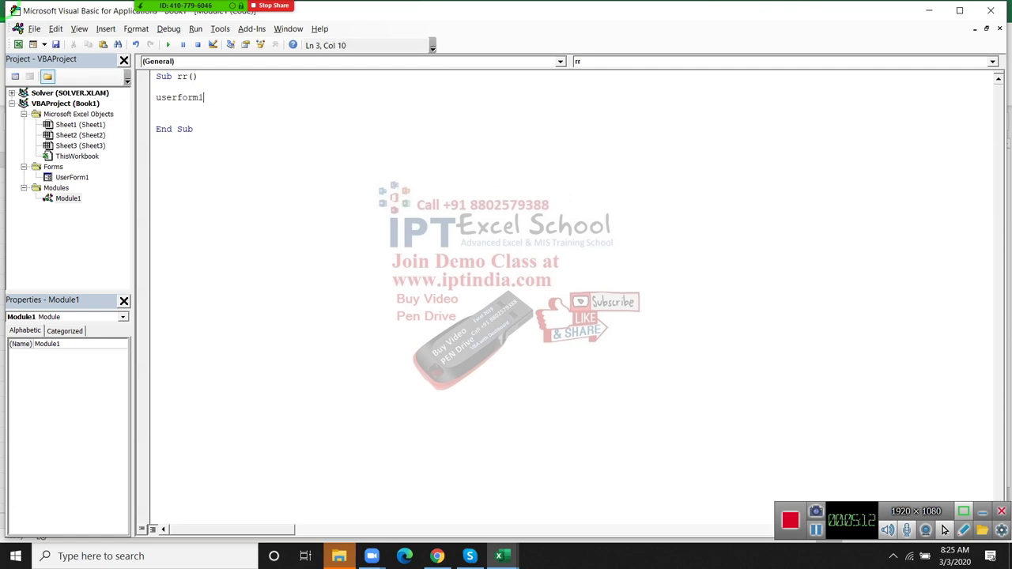
type(".sh")
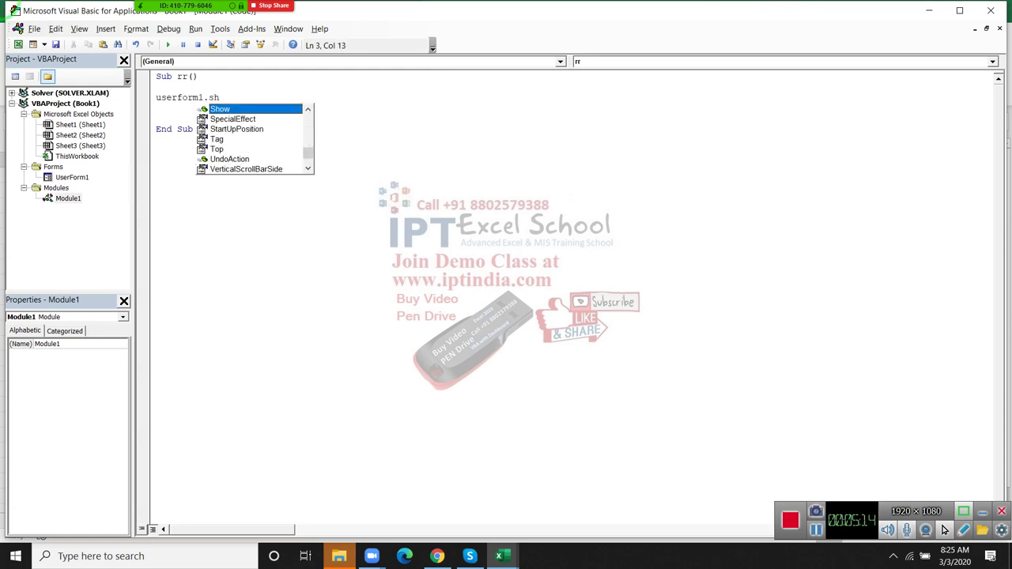
key("Tab")
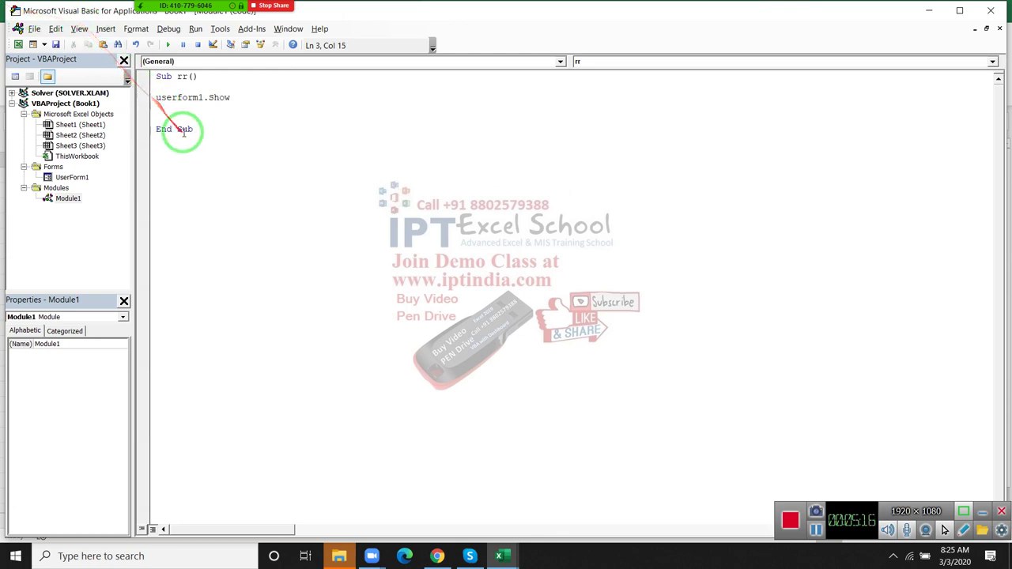
left_click(192, 113)
Run the rr macro from the workbook's Macros list and select cell I8.
key("alt+F11")
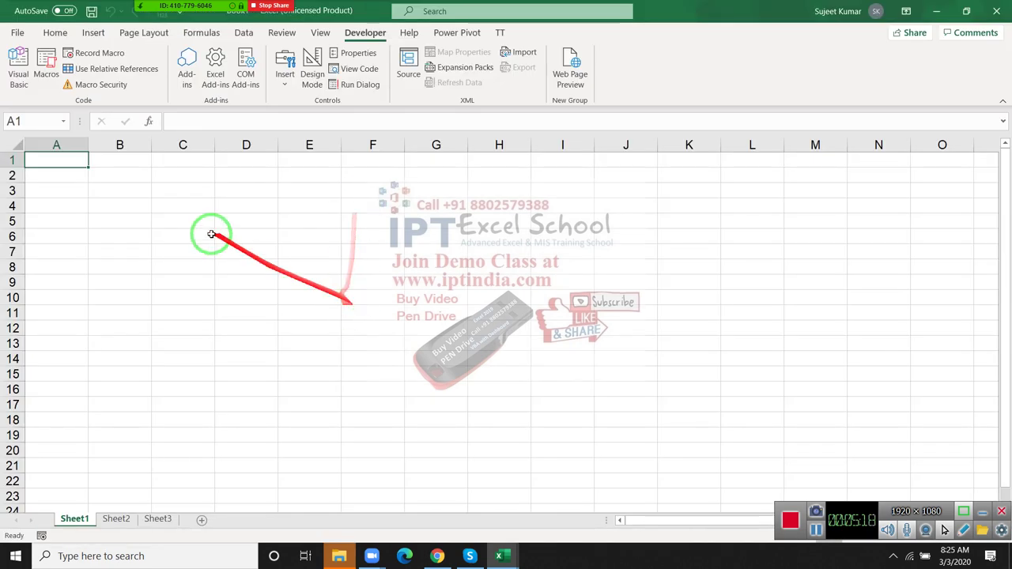
left_click(45, 89)
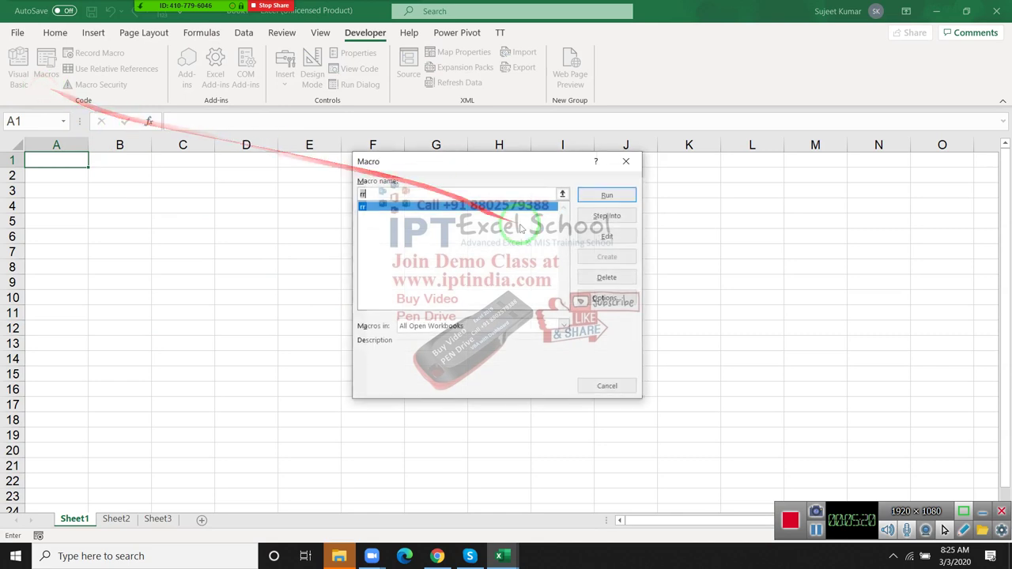
left_click(601, 195)
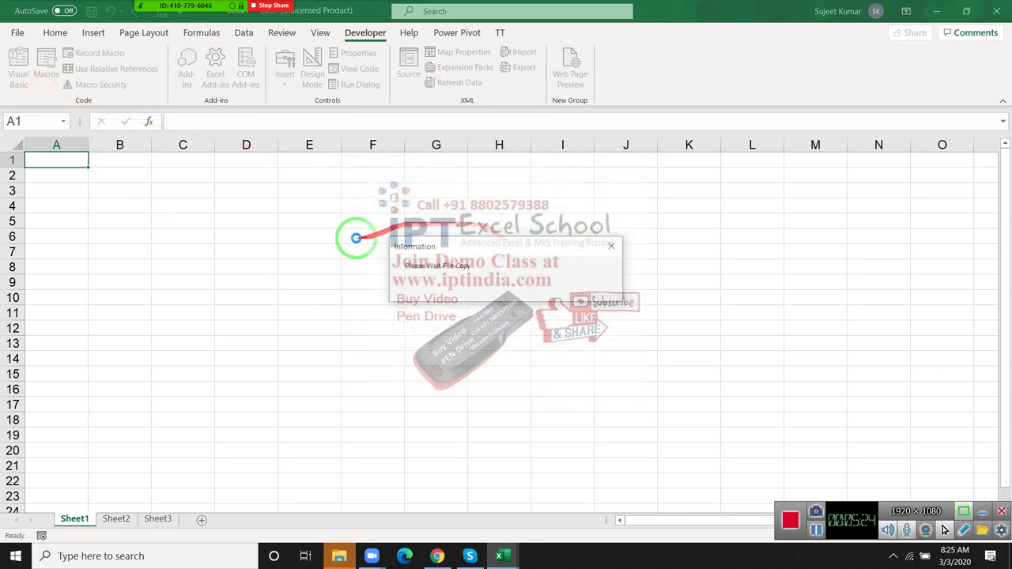
left_click_drag(347, 237, 558, 261)
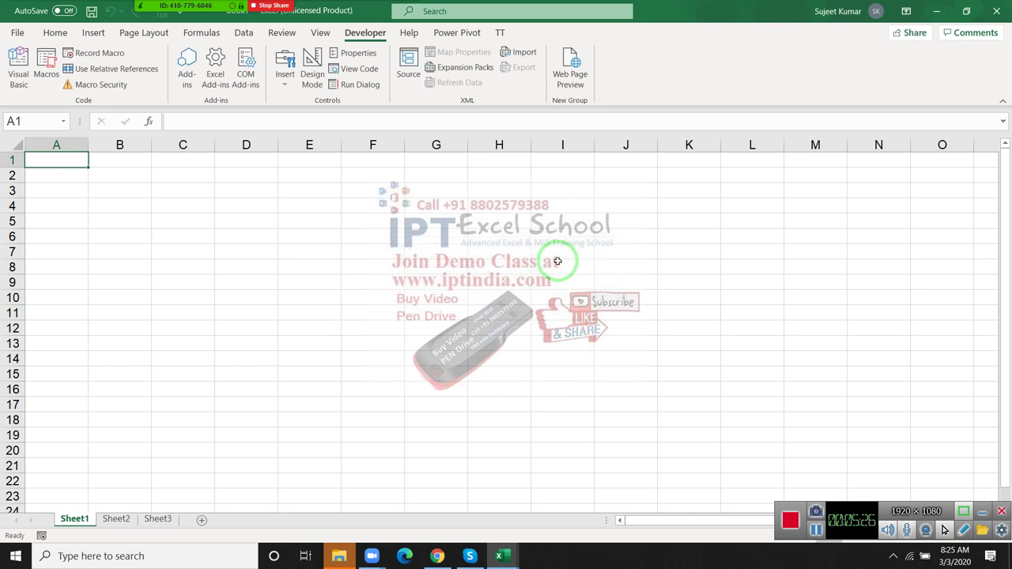
left_click(557, 262)
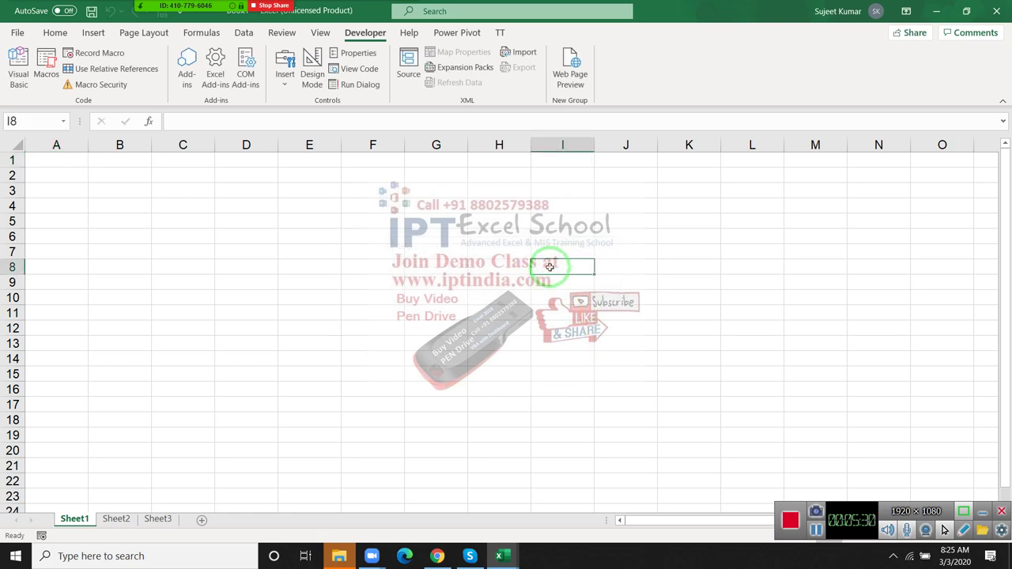
Back in Module1, start typing msgbox "File Completed" after UserForm1.Show.
key("alt+F11")
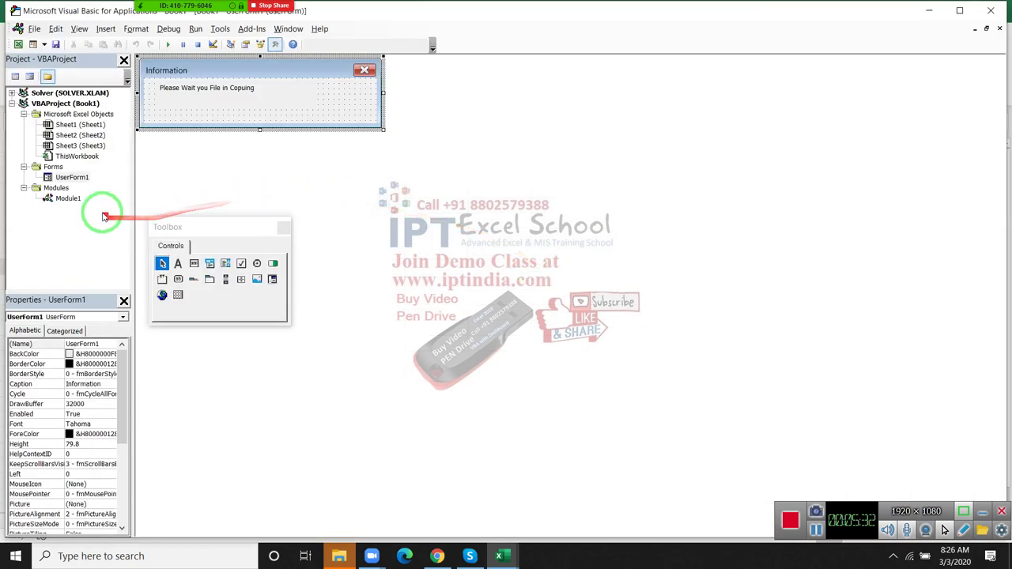
double_click(72, 200)
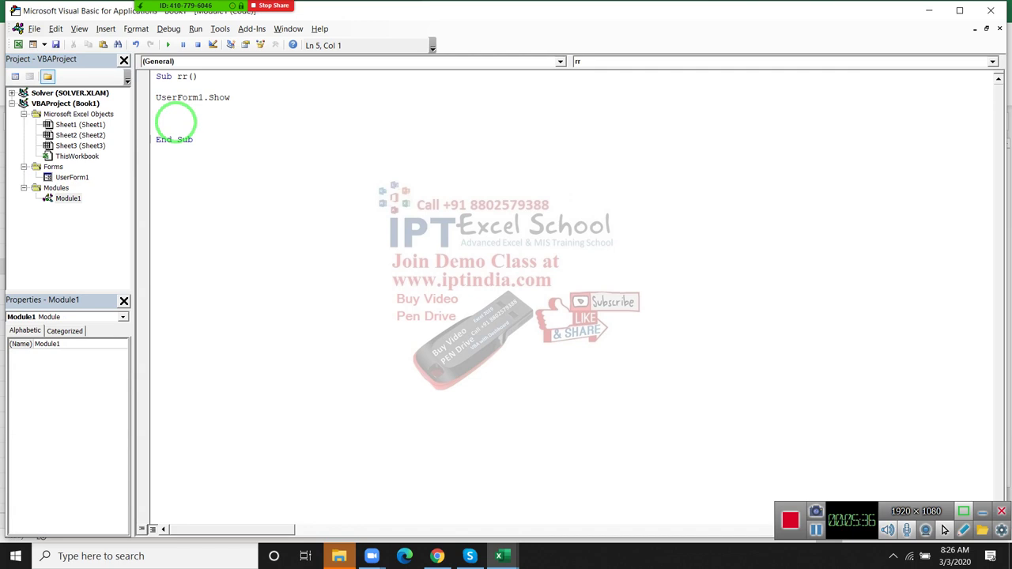
type("msgbo")
type("x ")
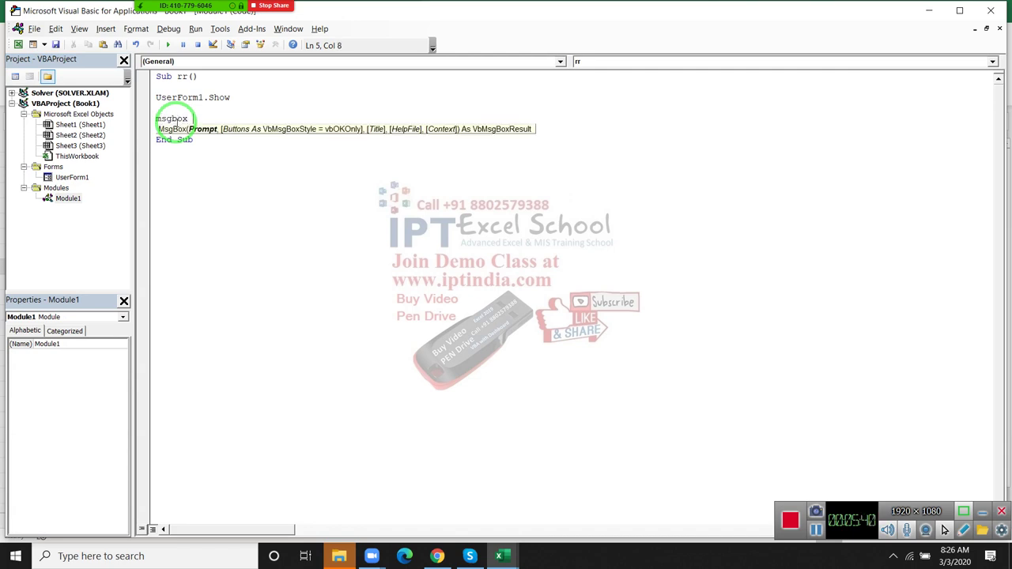
type("\"")
type("File C")
type("omplet")
type("ed")
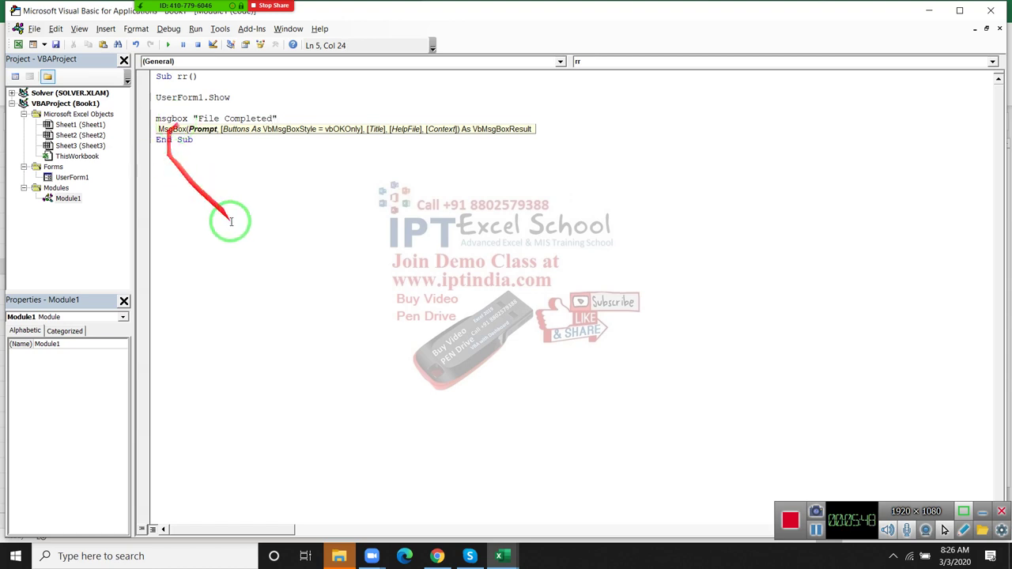
Finish the MsgBox "File Completed" line and rerun rr from the workbook's Macros list.
left_click(220, 212)
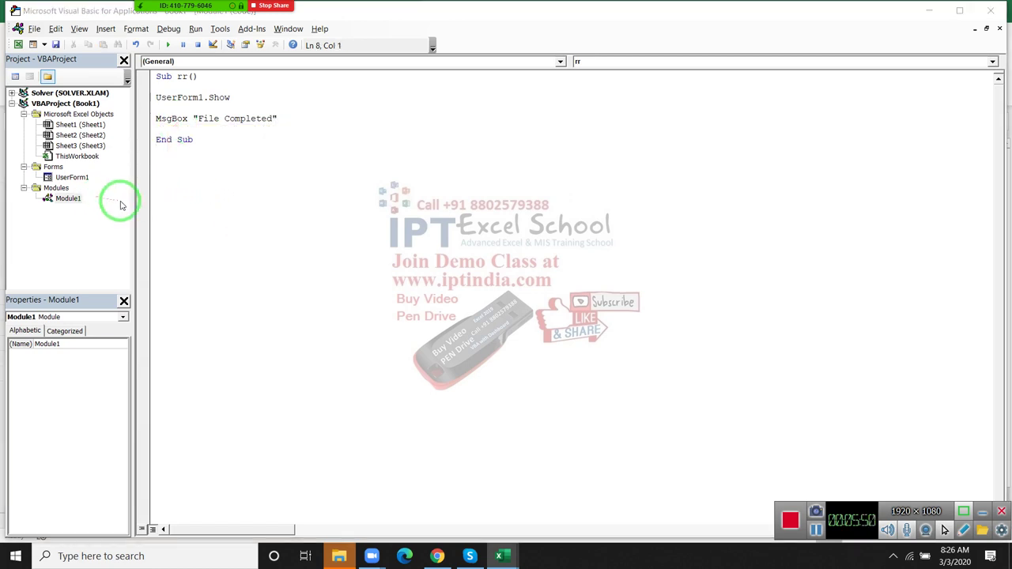
key("alt+F11")
left_click(71, 173)
left_click(47, 87)
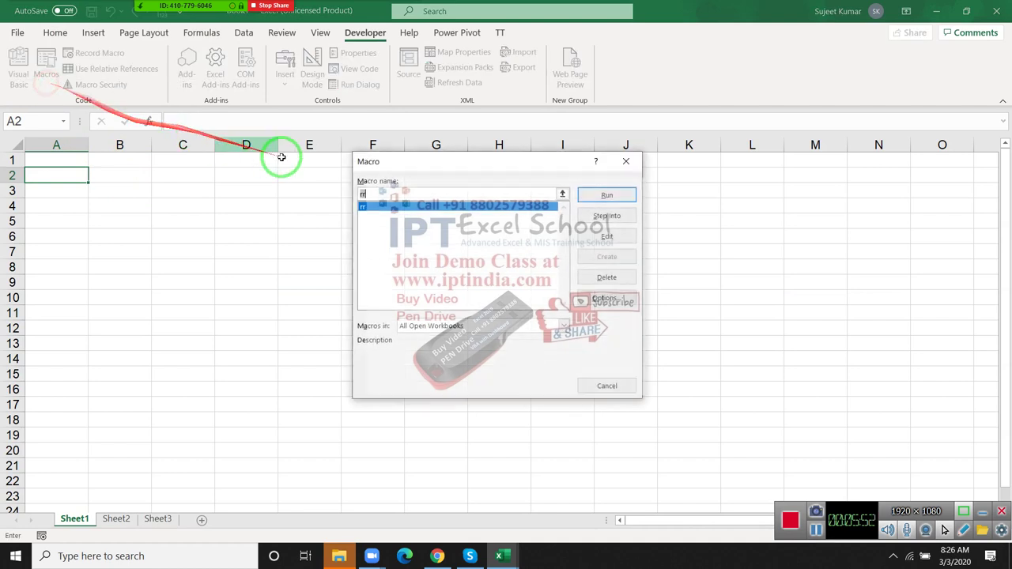
left_click(593, 191)
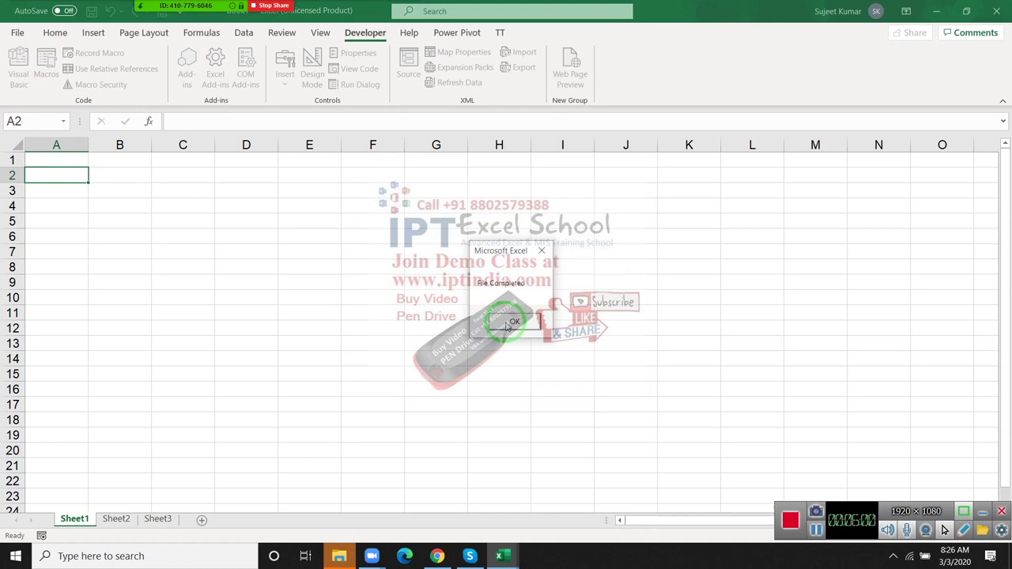
In Module1, declare 'Dim fn As String' above Sub rr.
key("alt+F11")
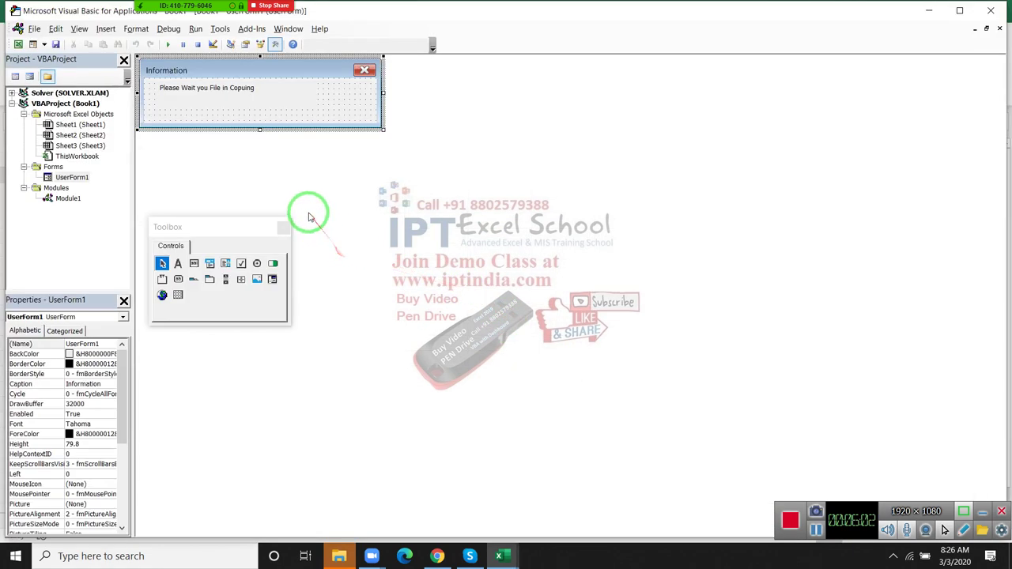
left_click(73, 204)
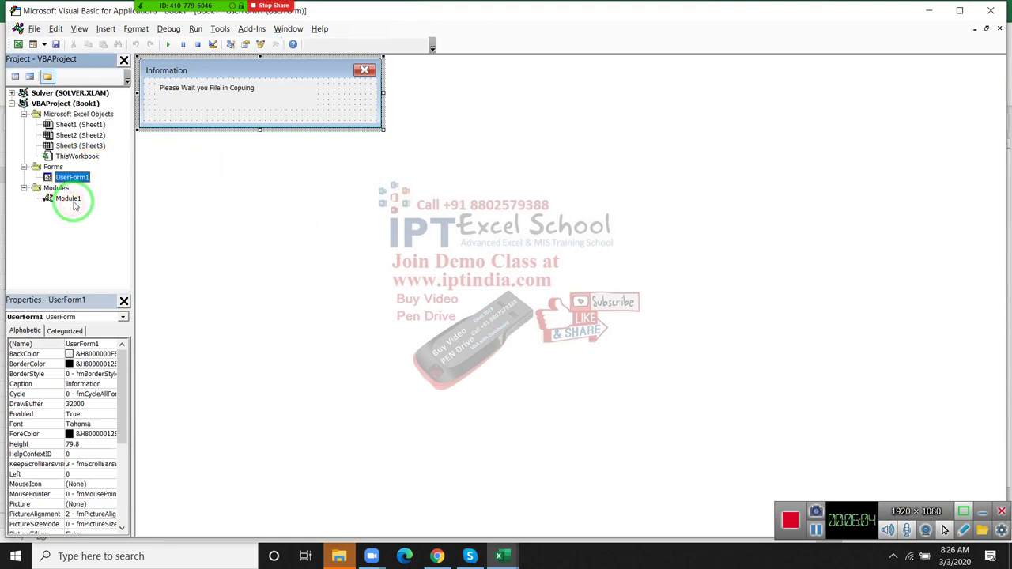
double_click(71, 200)
left_click(160, 87)
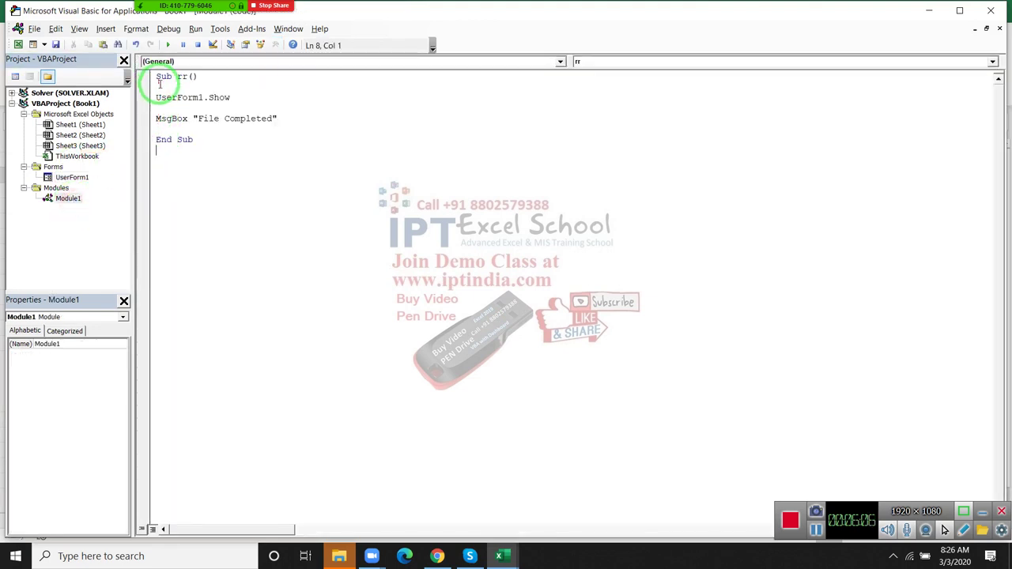
key("Return")
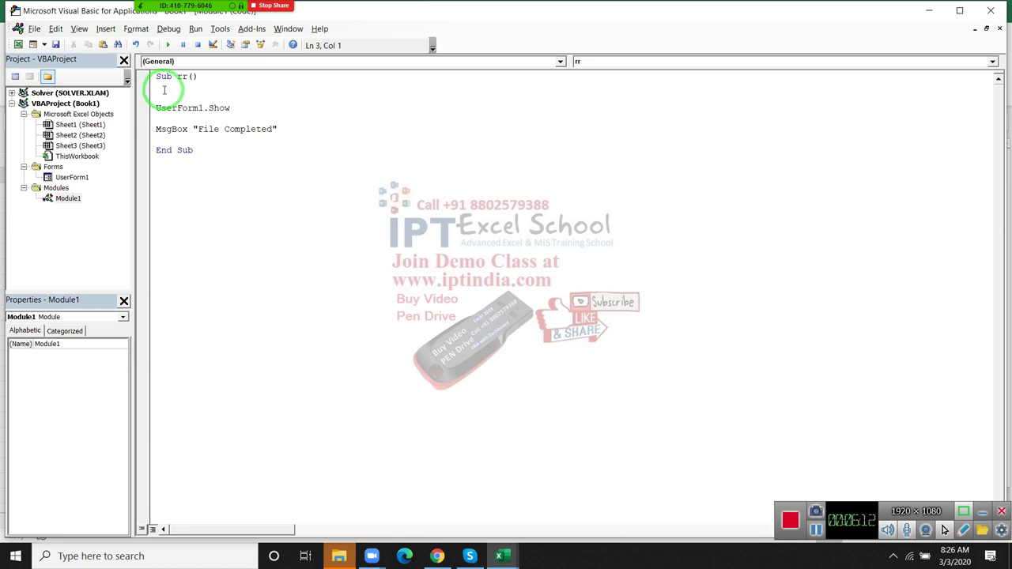
left_click(158, 79)
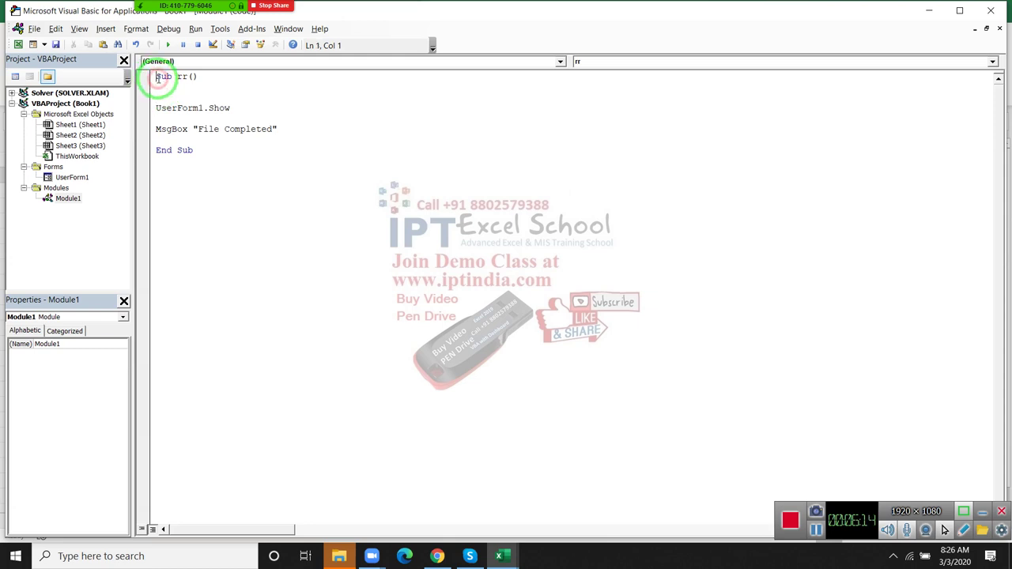
key("Return")
key("Up")
key("Return")
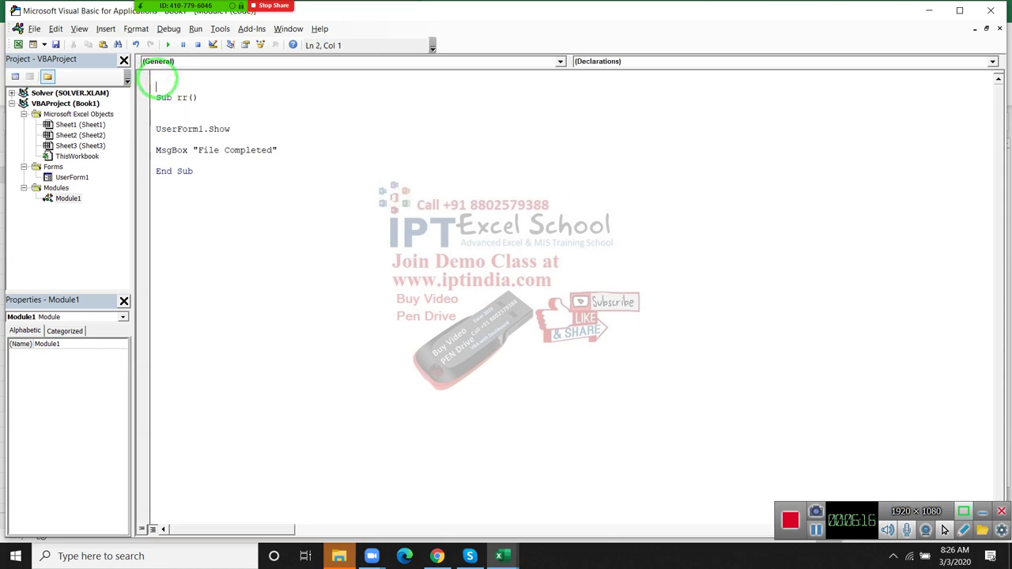
key("Up")
type("im")
type("fn a")
type("s ")
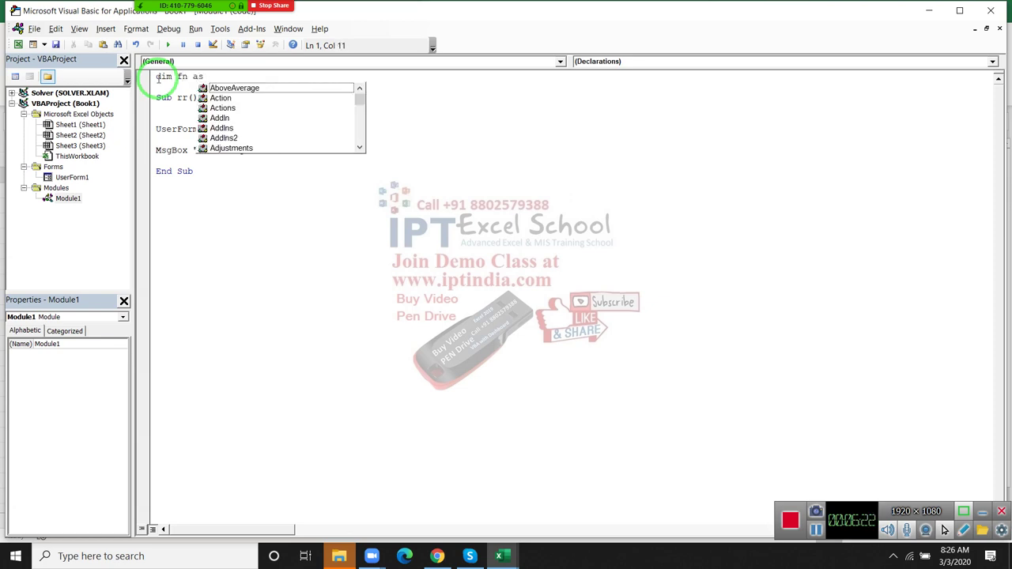
type("str")
key("Tab")
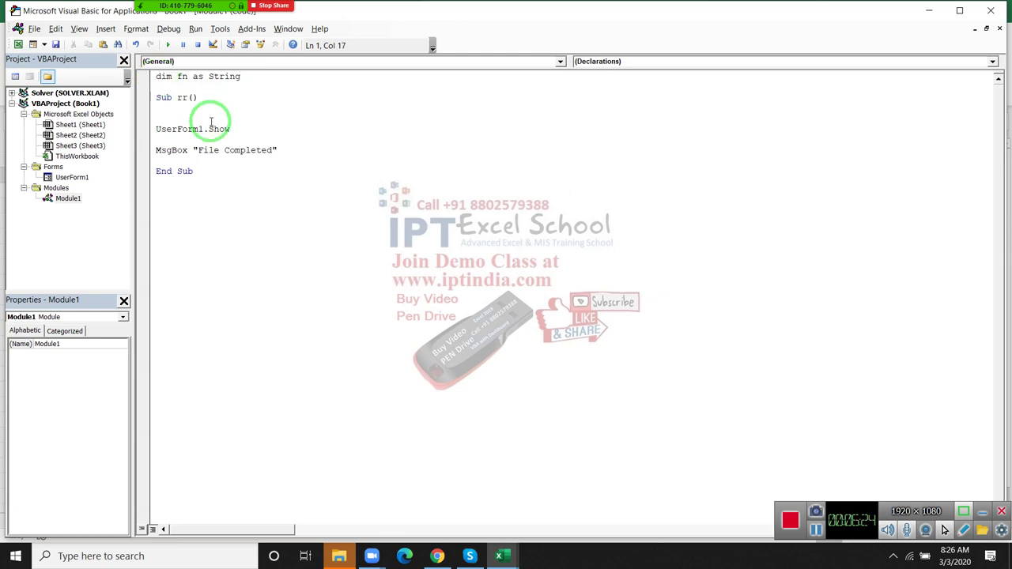
Assign fn = "File 123.xlsx" inside rr, then view UserForm1's code.
left_click(204, 114)
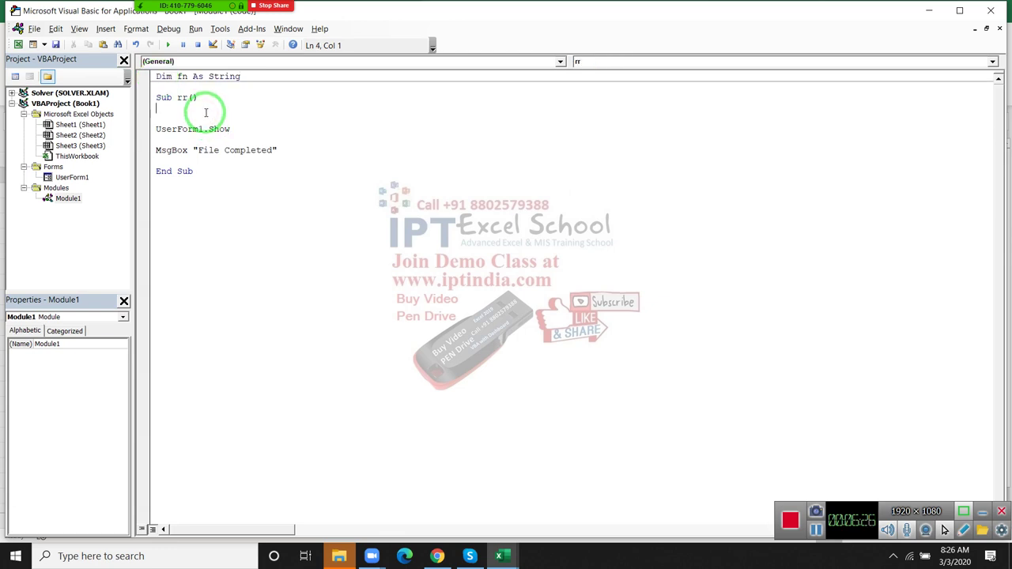
type("fn")
type("=\"")
type("File ")
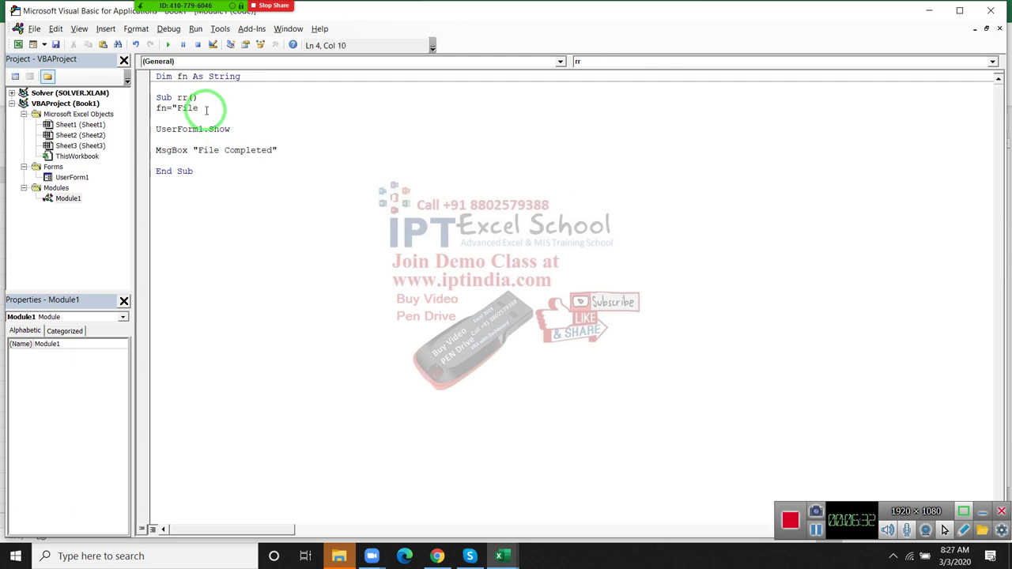
type("123.xlsx\"")
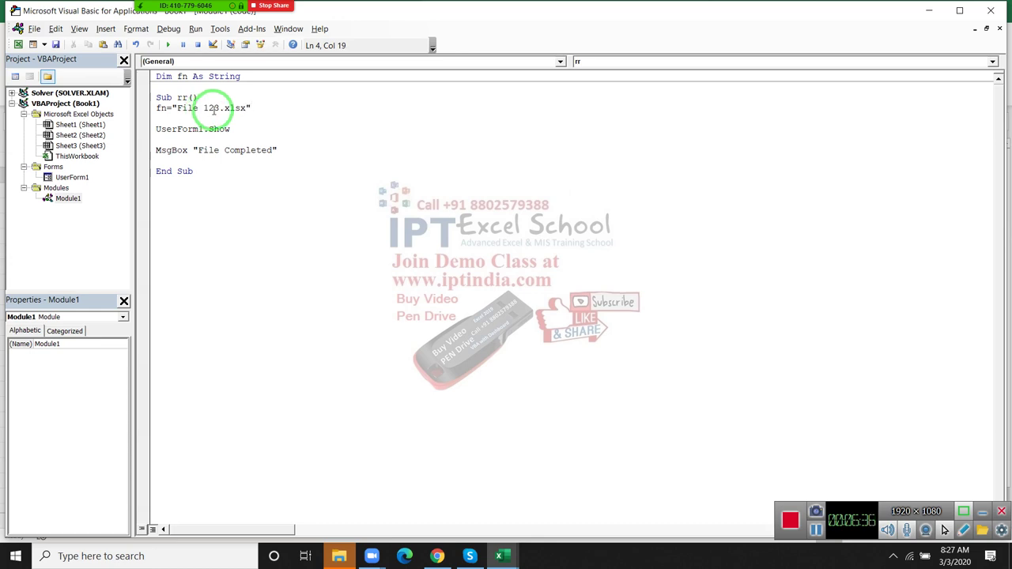
left_click(248, 176)
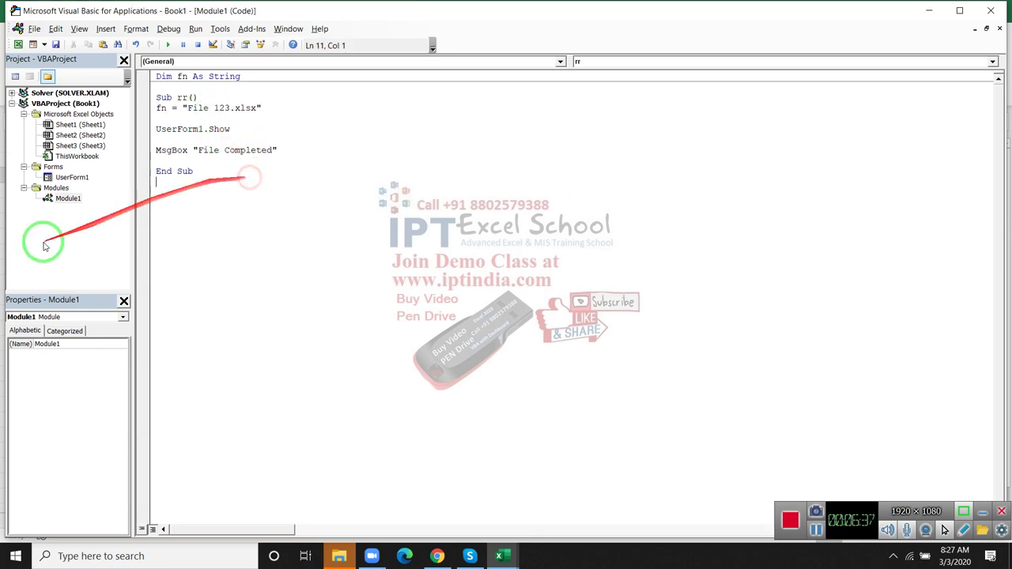
double_click(71, 177)
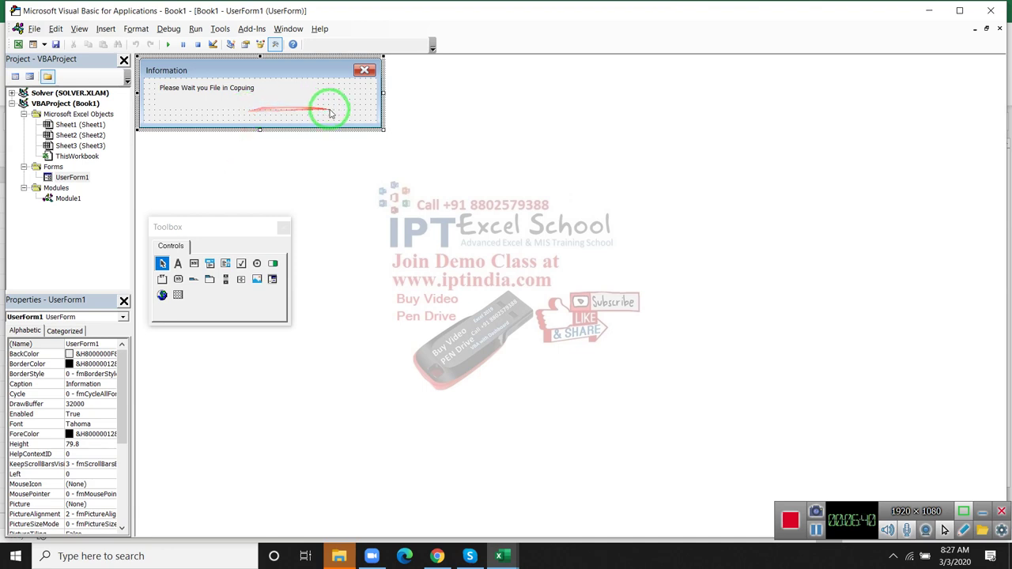
key("F7")
left_click_drag(392, 177, 258, 180)
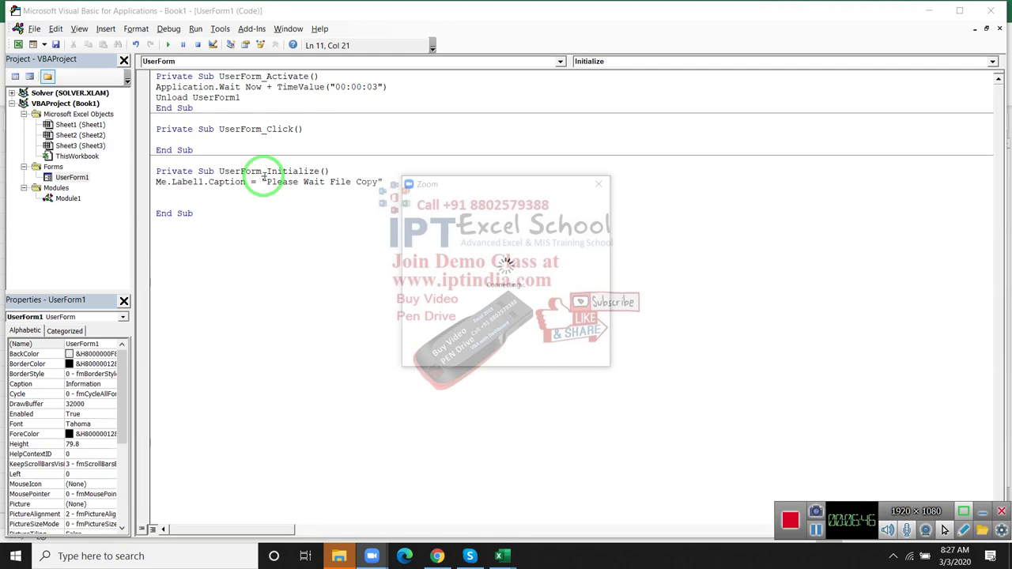
Resume sharing the whole screen in the Zoom meeting.
left_click(907, 557)
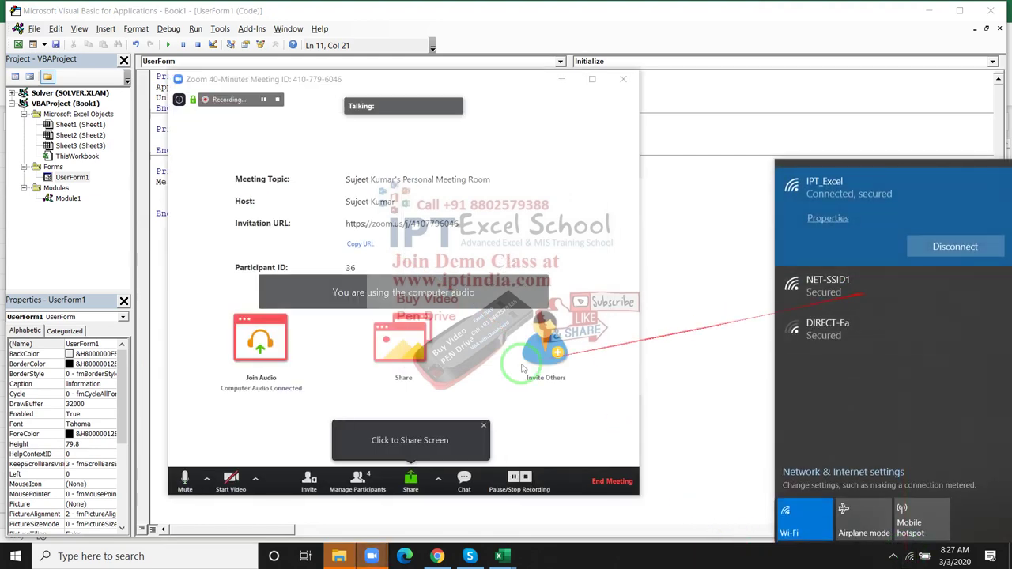
left_click(400, 343)
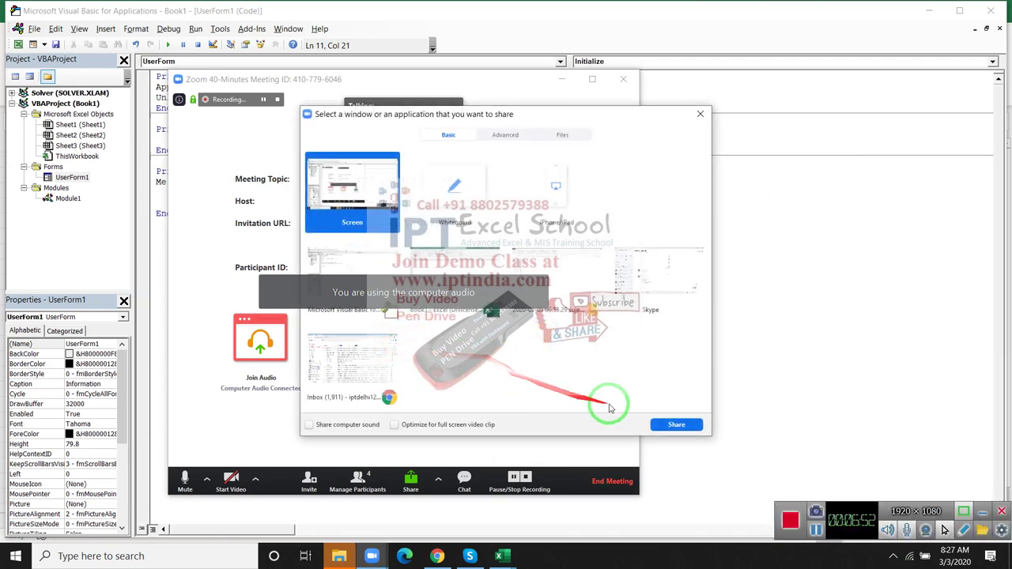
left_click(672, 424)
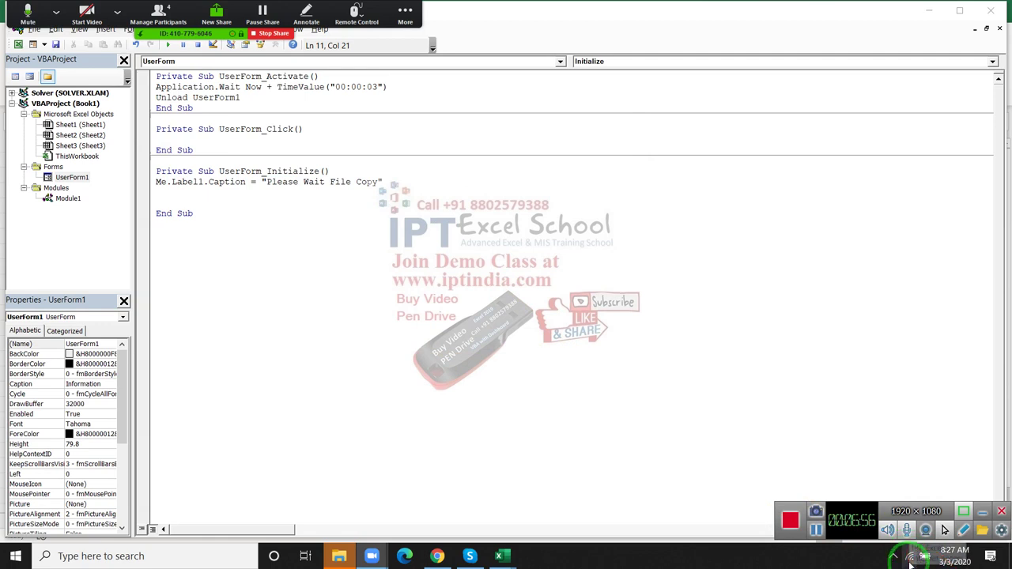
Replace the "Please Wait File Copy" caption text with fn in UserForm_Initialize.
left_click(290, 227)
left_click_drag(261, 182, 387, 182)
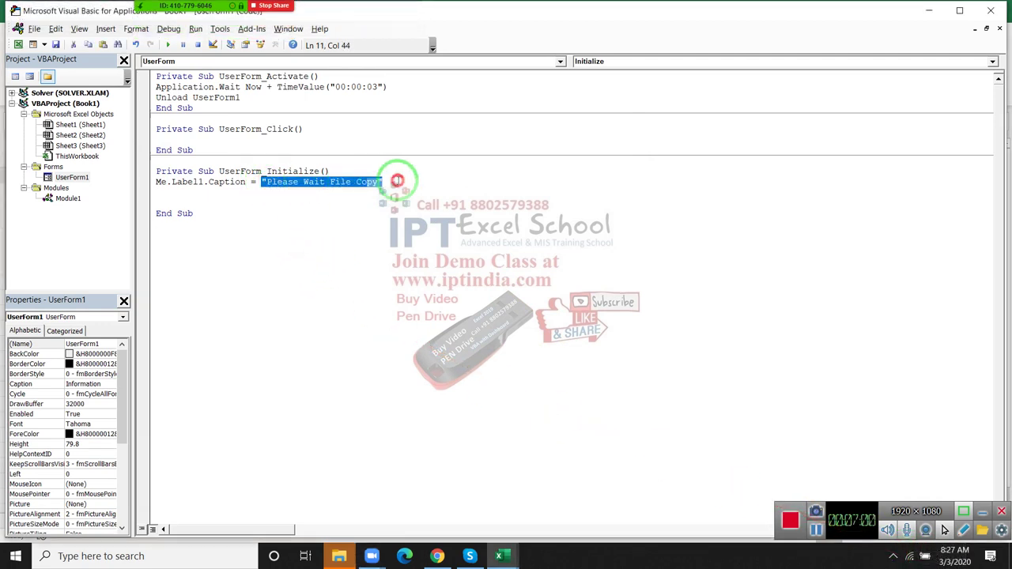
type("fn")
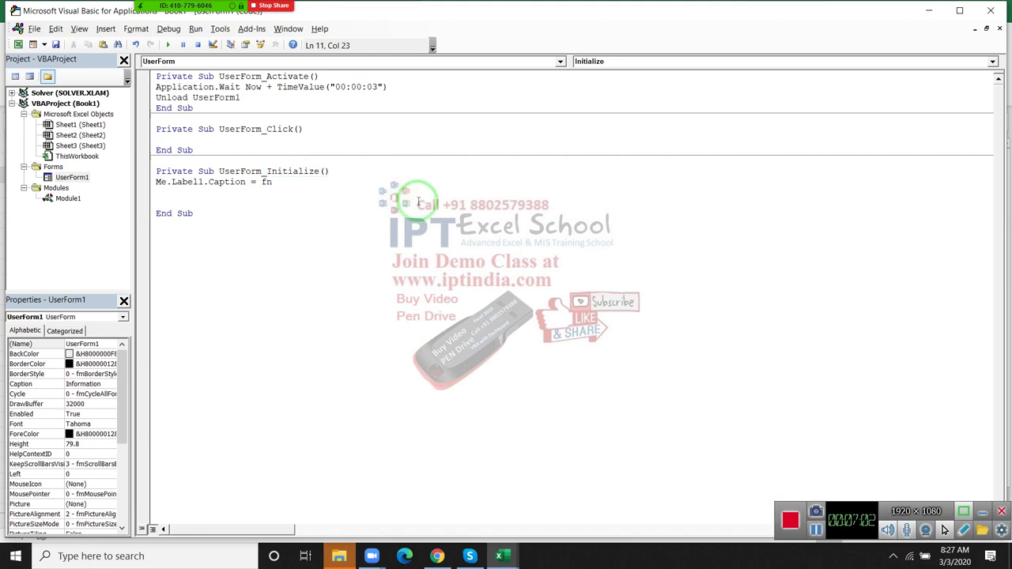
left_click(384, 203)
double_click(66, 198)
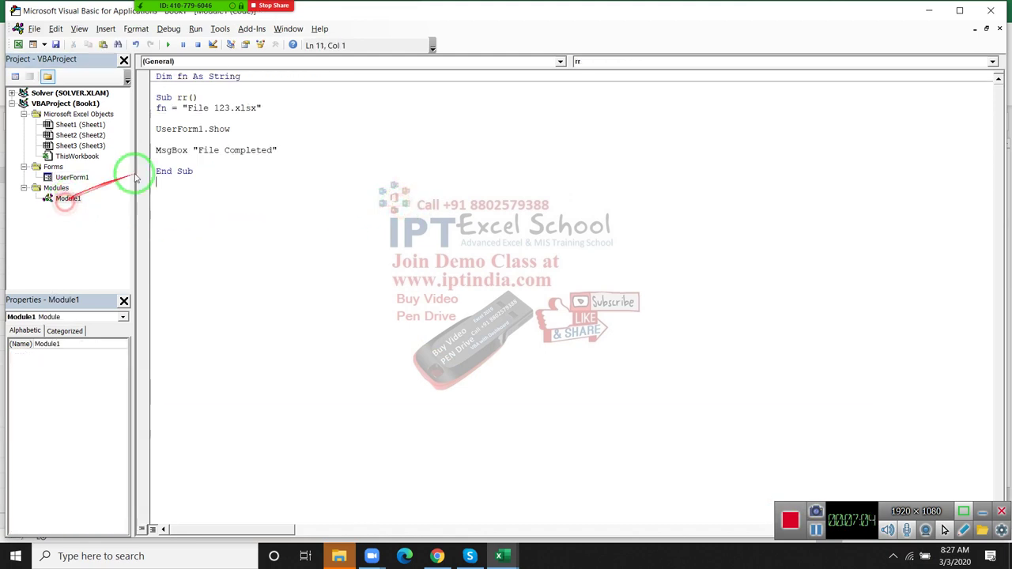
Compare Module1's fn declaration and assignment with UserForm1's caption code.
left_click(187, 76)
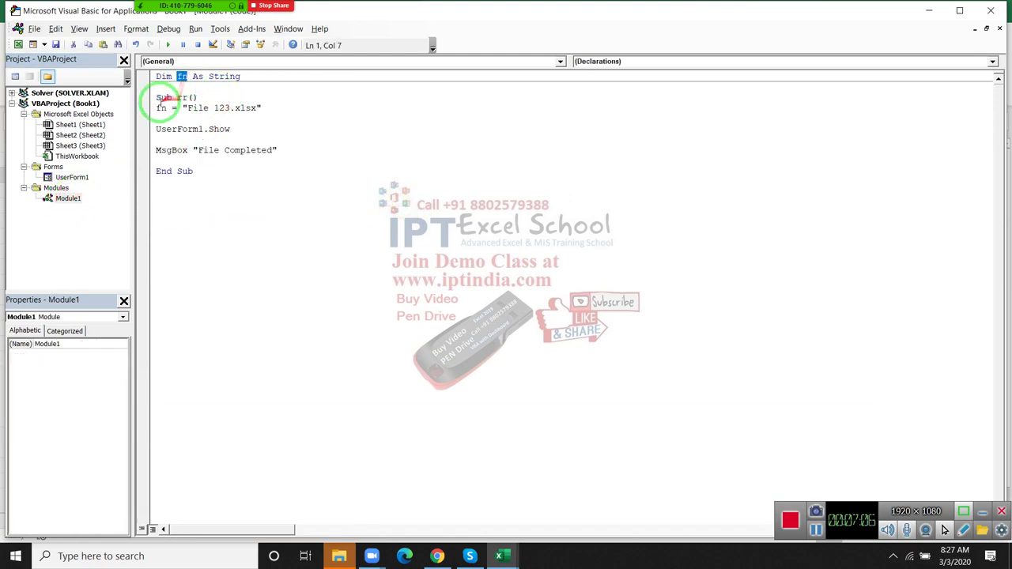
left_click_drag(158, 107, 273, 107)
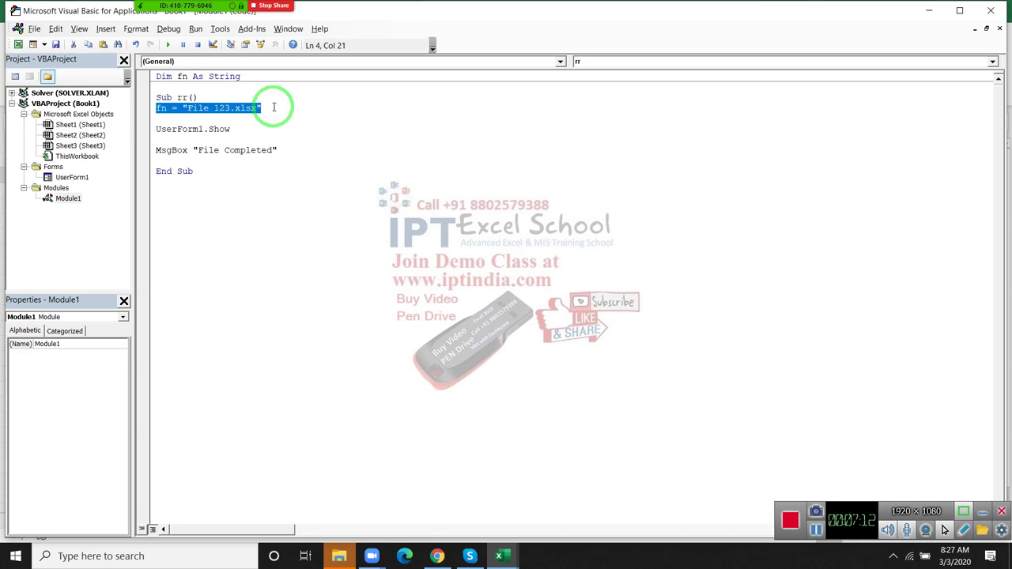
left_click(142, 150)
left_click(140, 150)
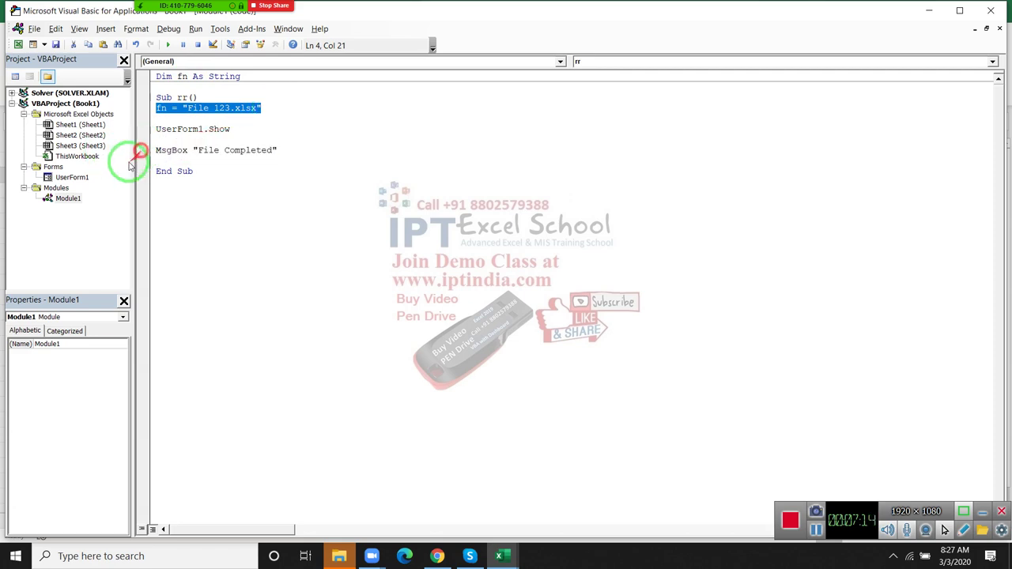
left_click(67, 199)
double_click(66, 199)
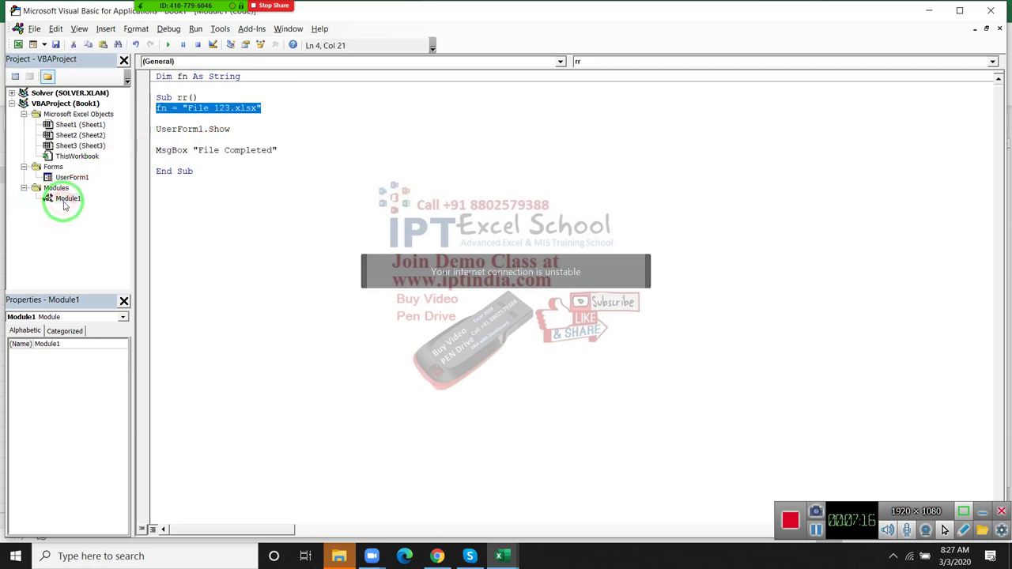
double_click(71, 178)
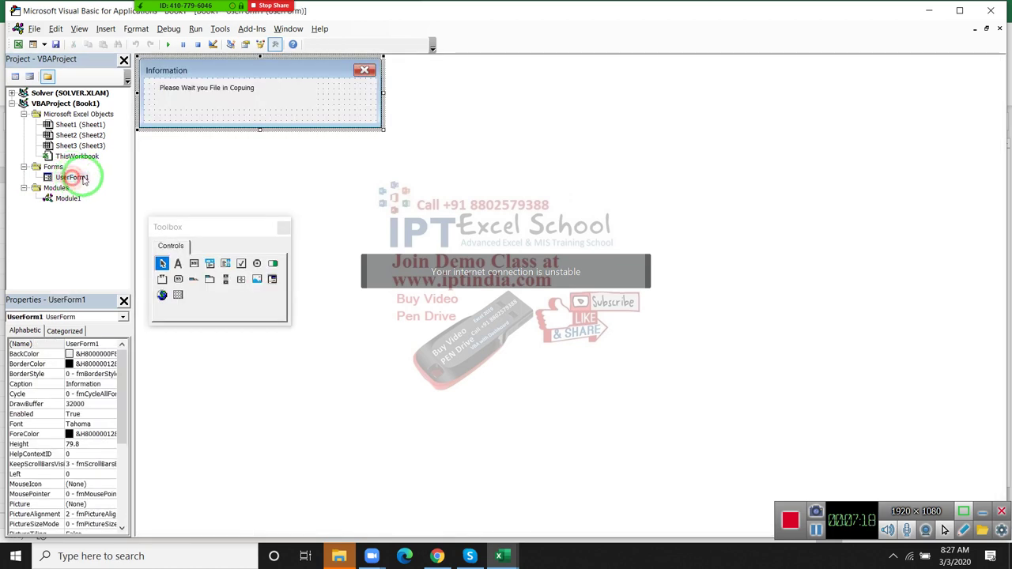
double_click(352, 101)
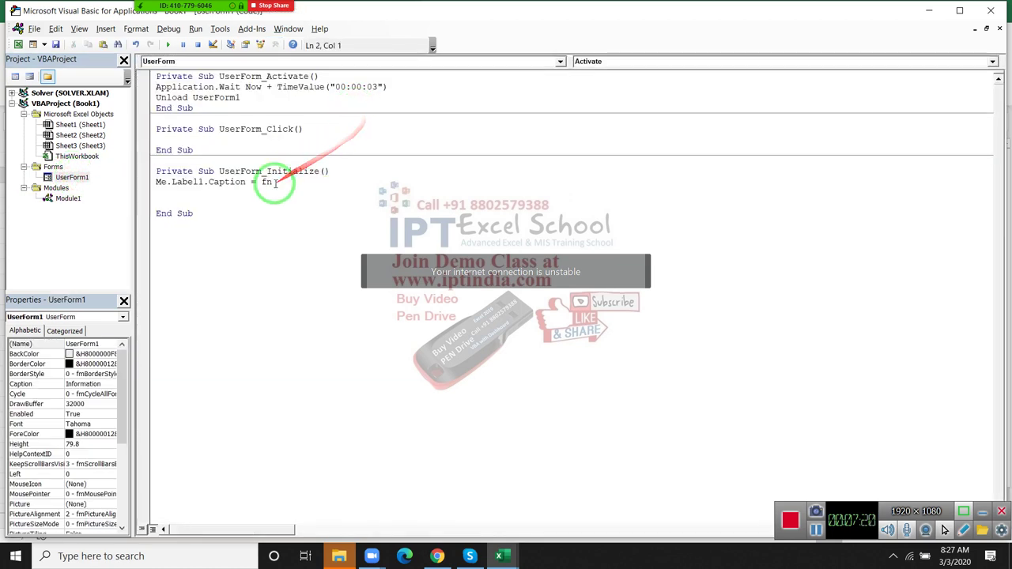
double_click(273, 181)
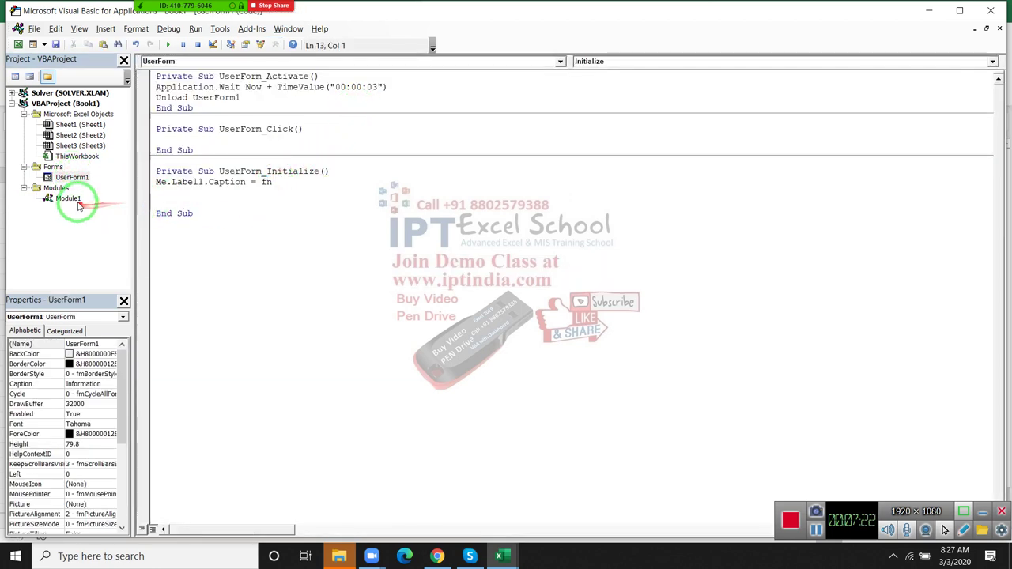
double_click(76, 201)
left_click(233, 119)
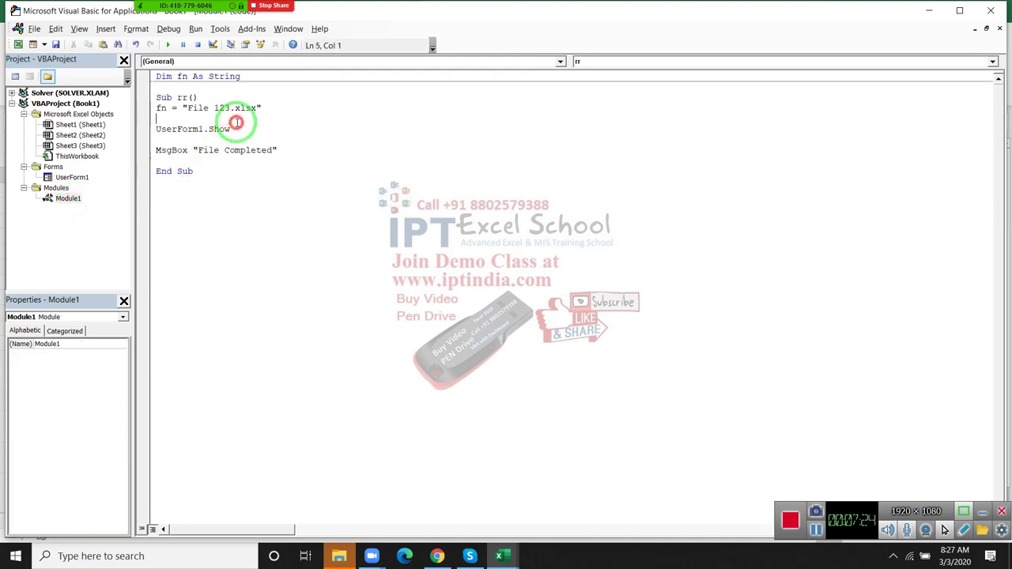
Test-run rr, then review the fn declaration and UserForm1's design.
left_click(167, 45)
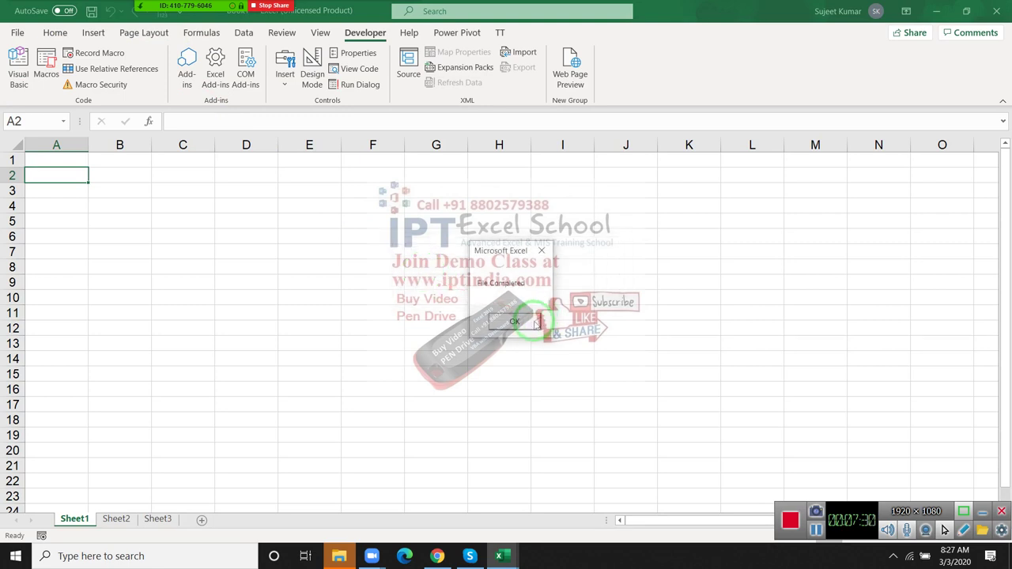
left_click(530, 327)
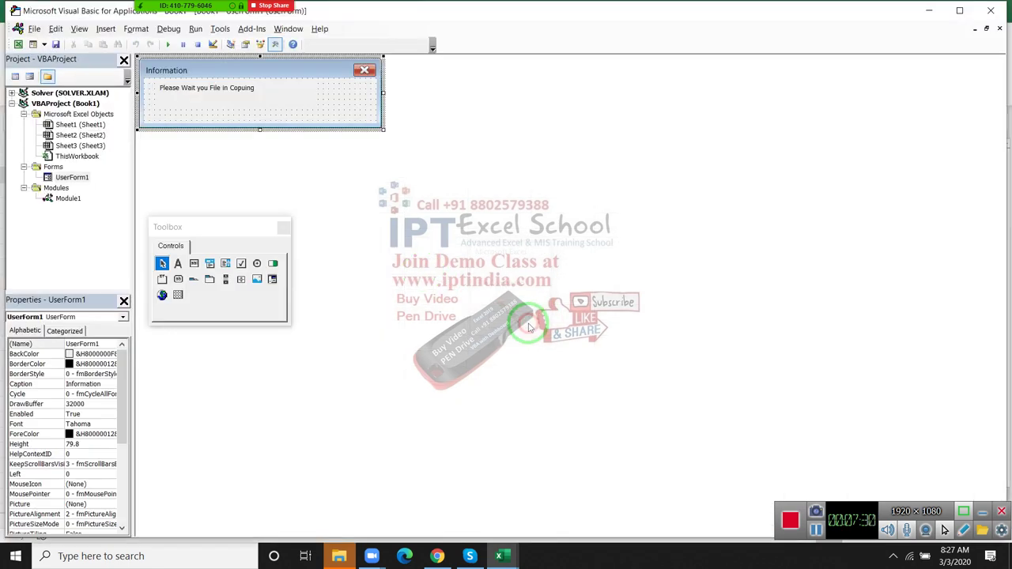
double_click(75, 200)
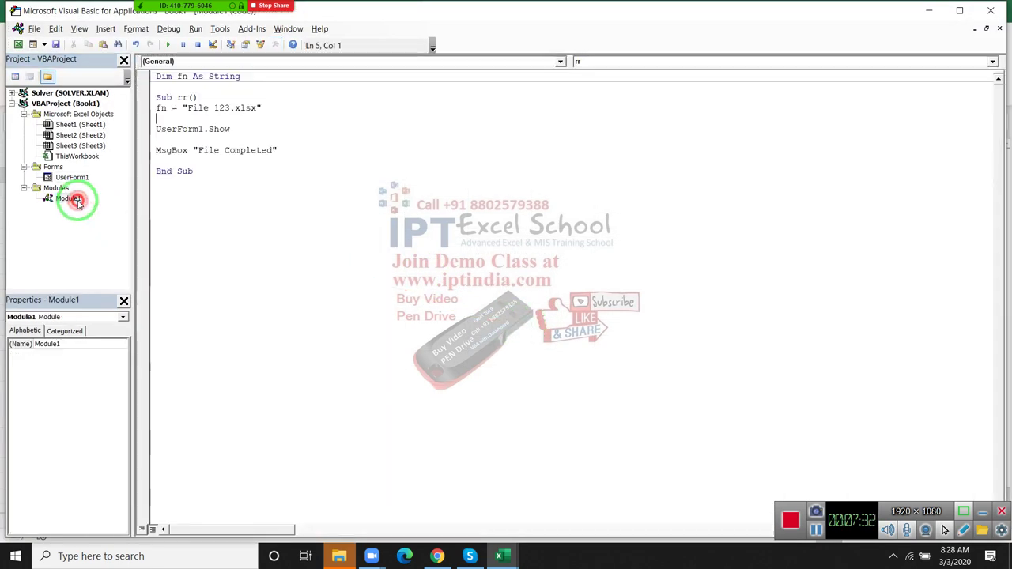
double_click(196, 77)
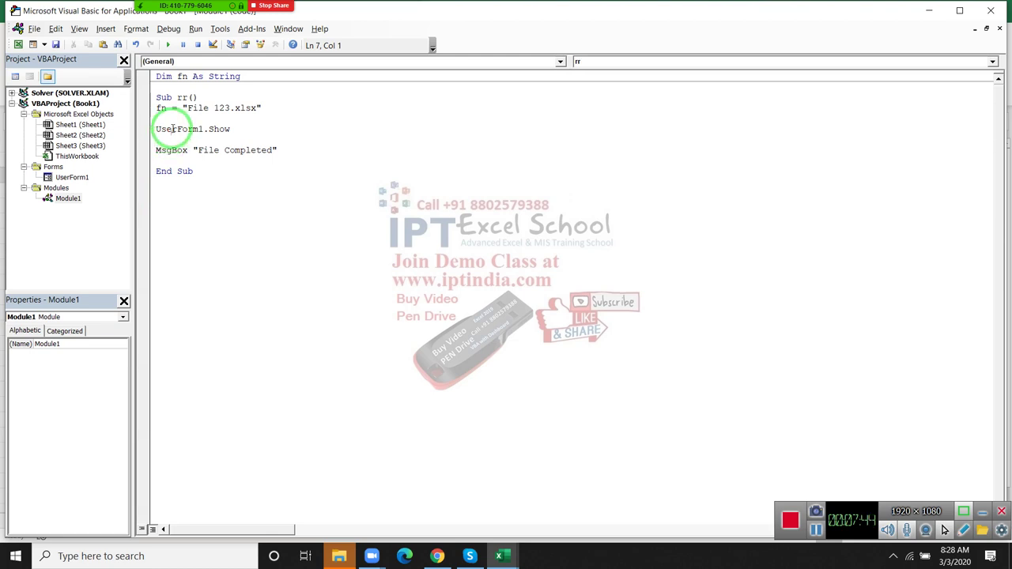
left_click(167, 126)
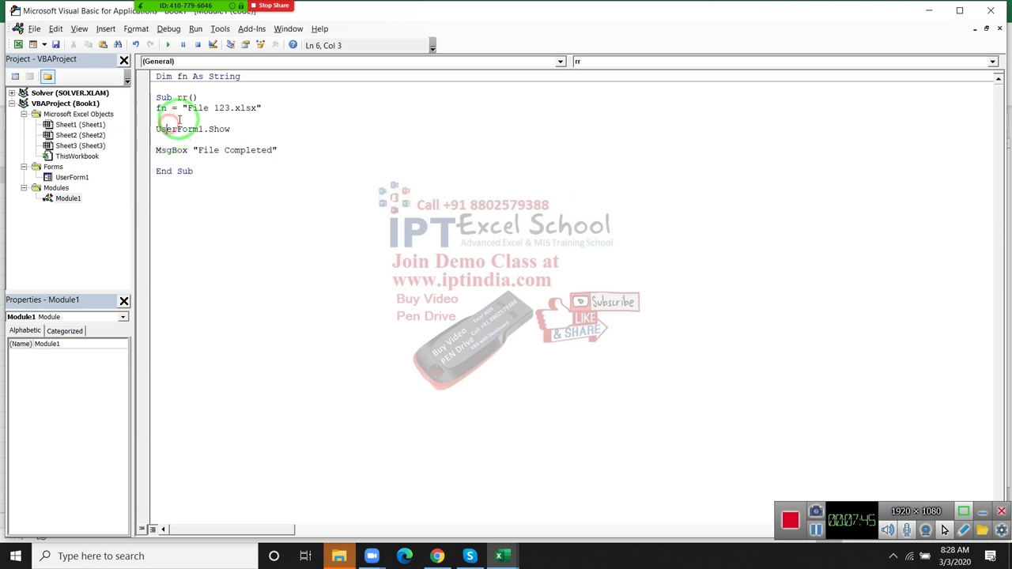
left_click(244, 75)
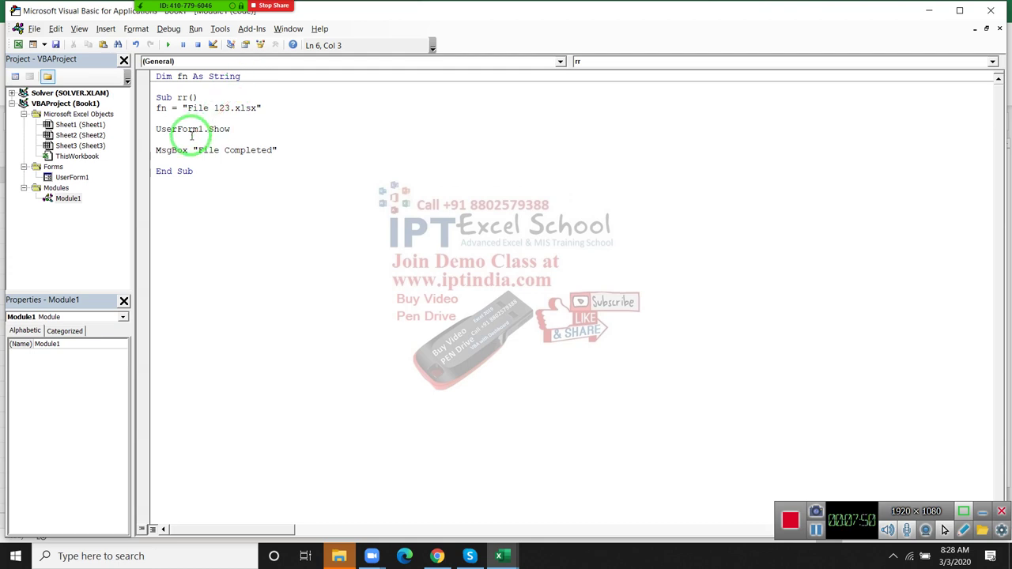
left_click(82, 178)
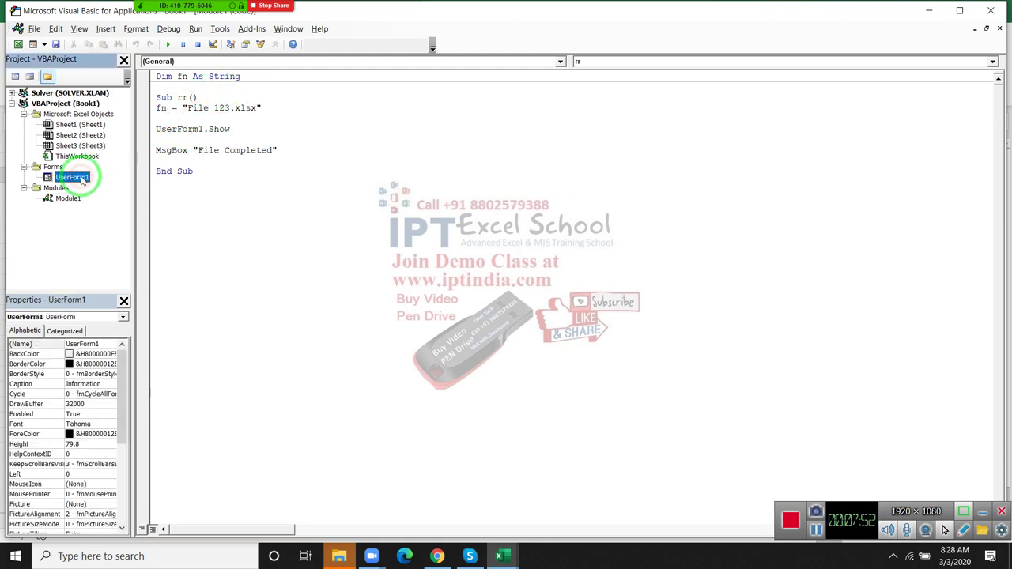
double_click(81, 179)
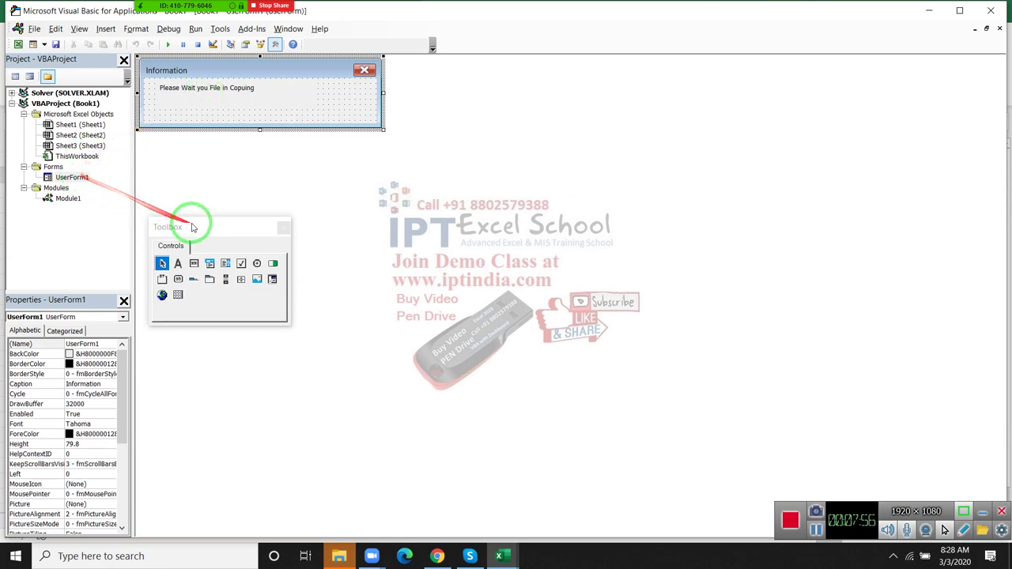
double_click(72, 199)
Add UserForm1.Label1.Caption = fn below UserForm1.Show and rerun the macro.
left_click(173, 136)
type("userform")
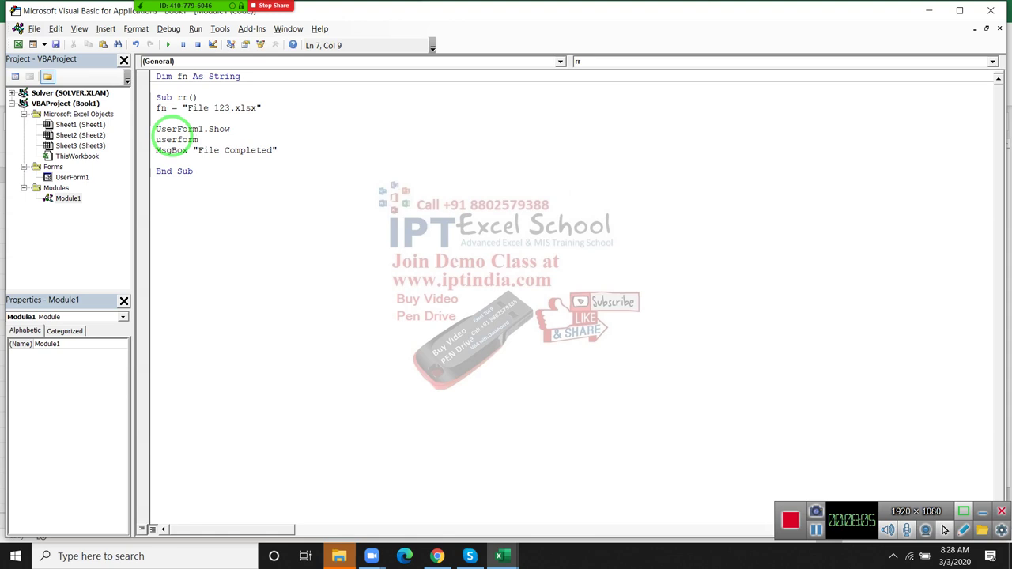
type("1.")
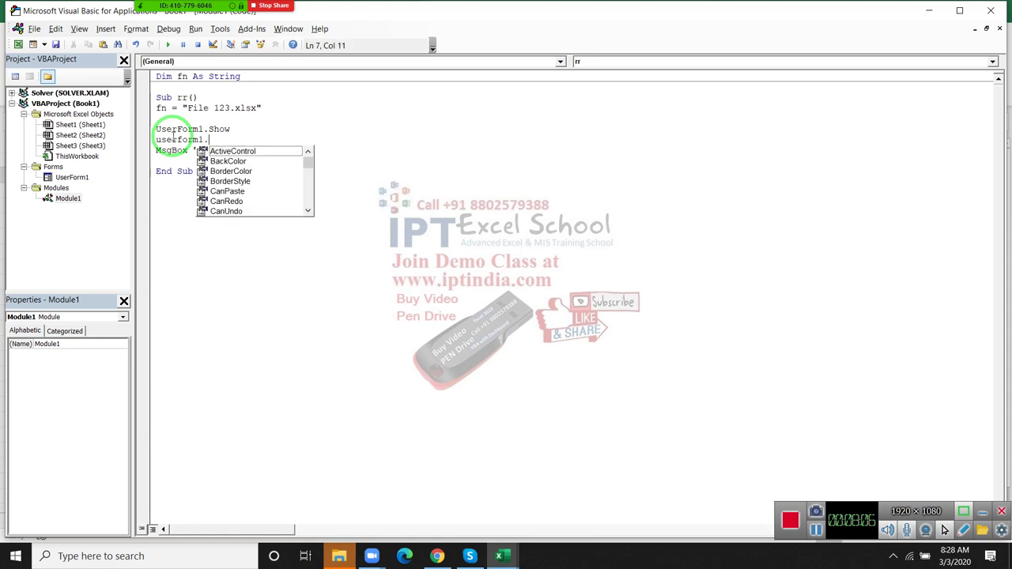
type("l")
key("Escape")
type("1.")
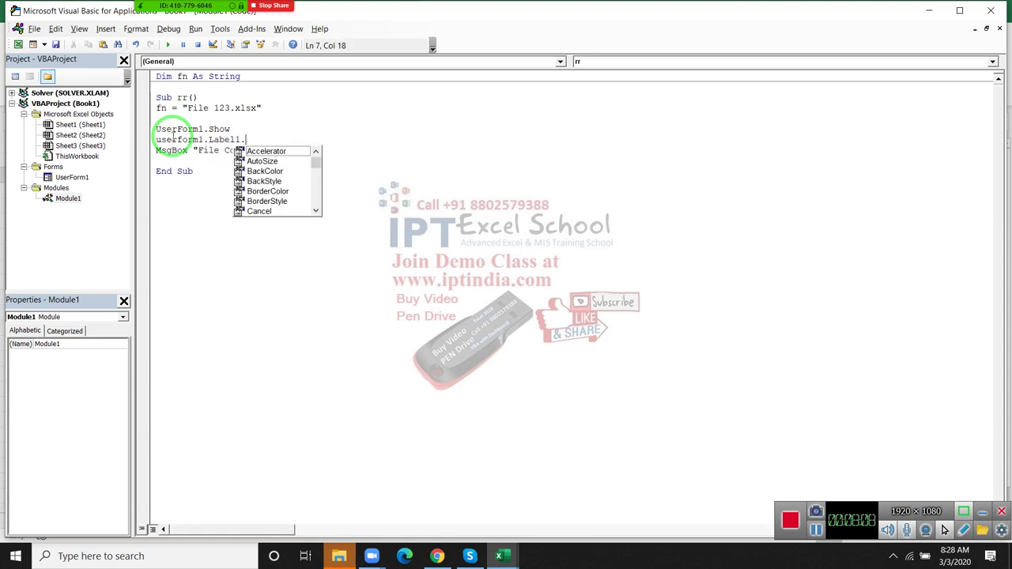
type("cap")
key("Tab")
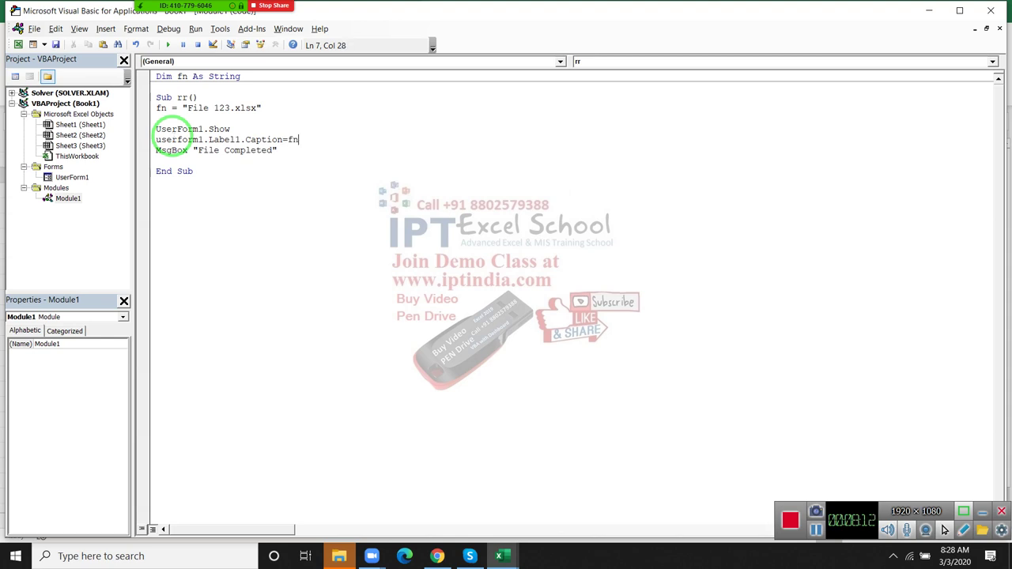
left_click(233, 160)
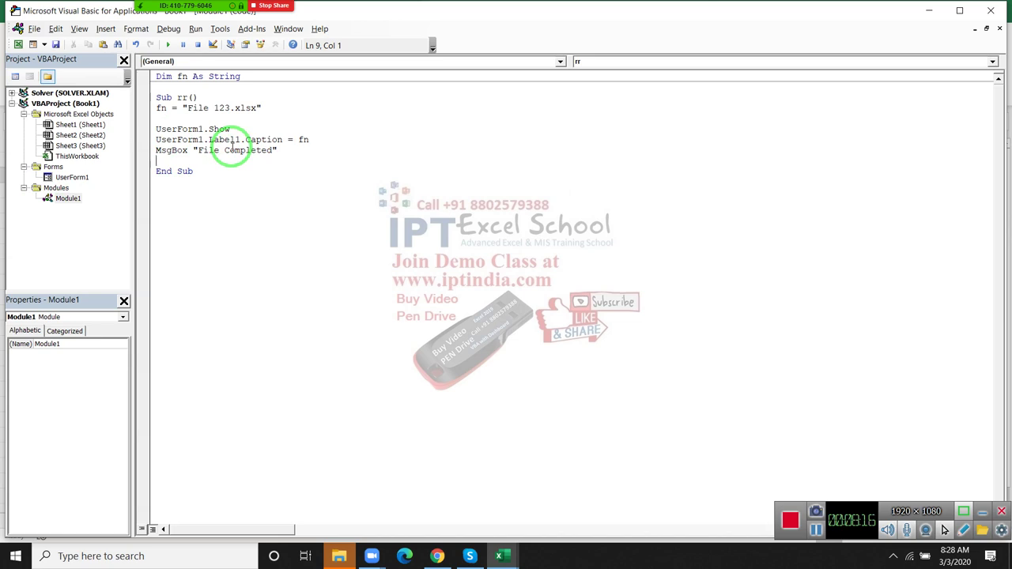
left_click(168, 45)
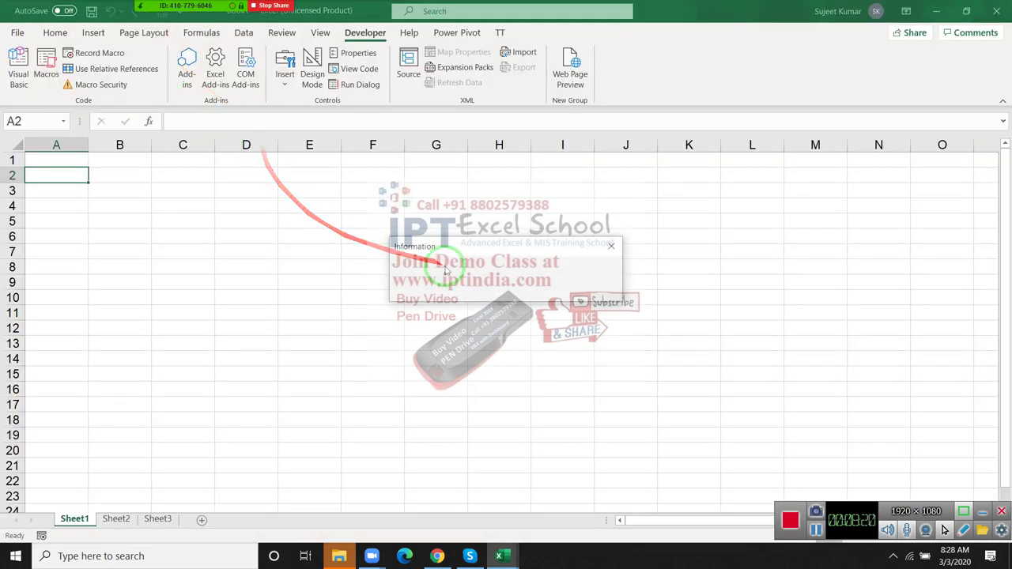
left_click(611, 246)
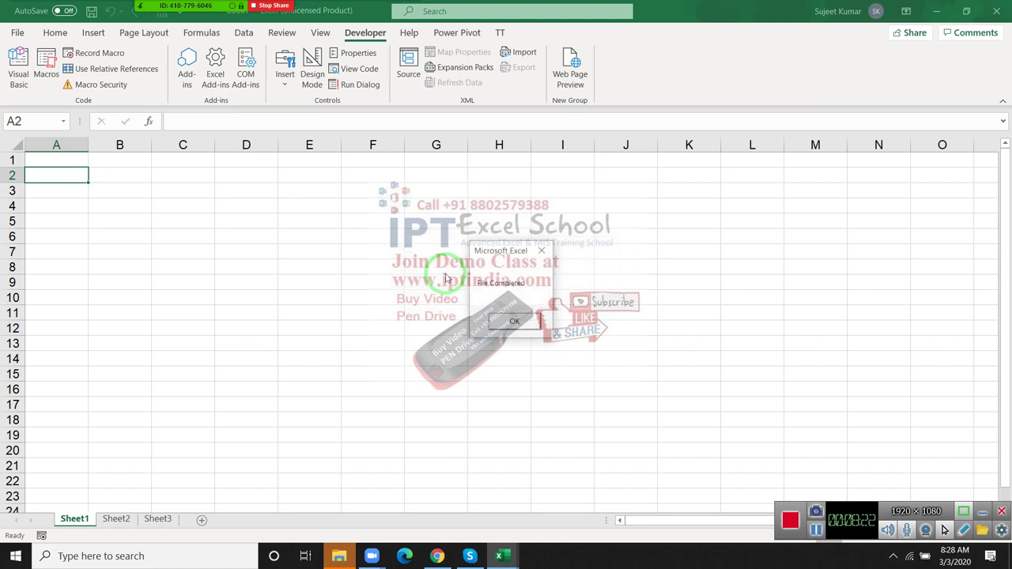
left_click(515, 317)
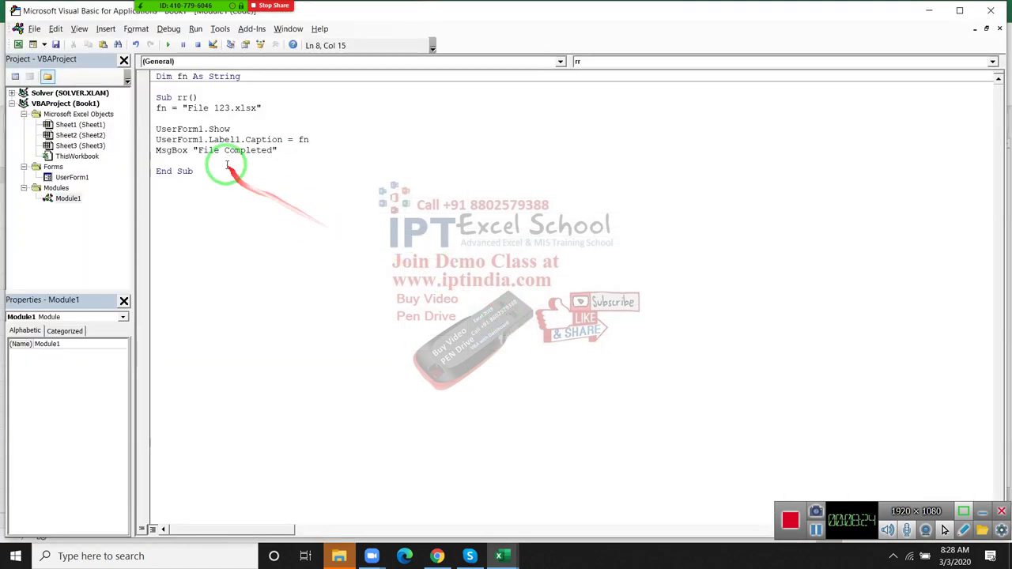
Move the Label1 caption line above UserForm1.Show and rerun rr, showing File 123.xlsx.
left_click(204, 139)
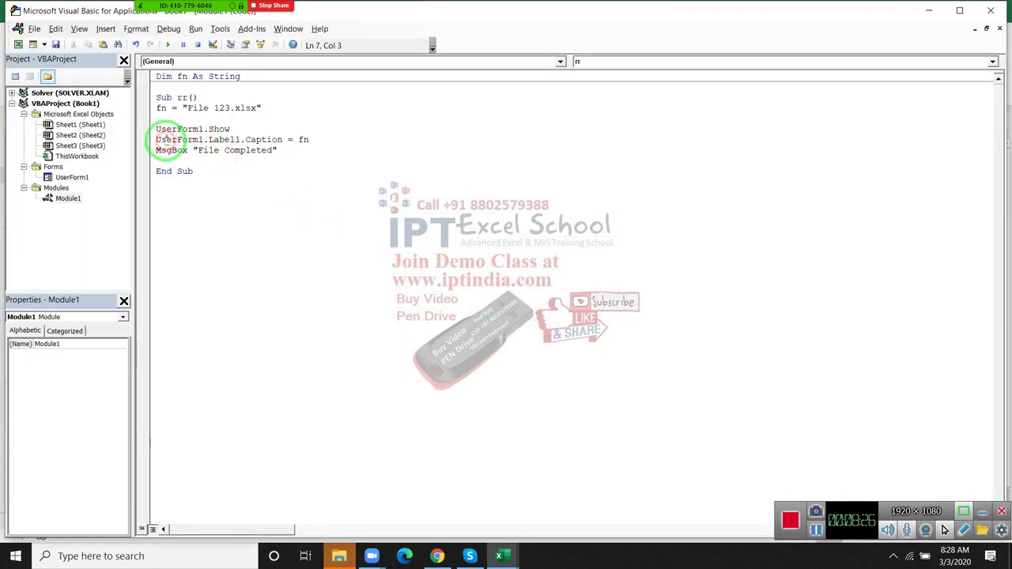
key("shift+Down")
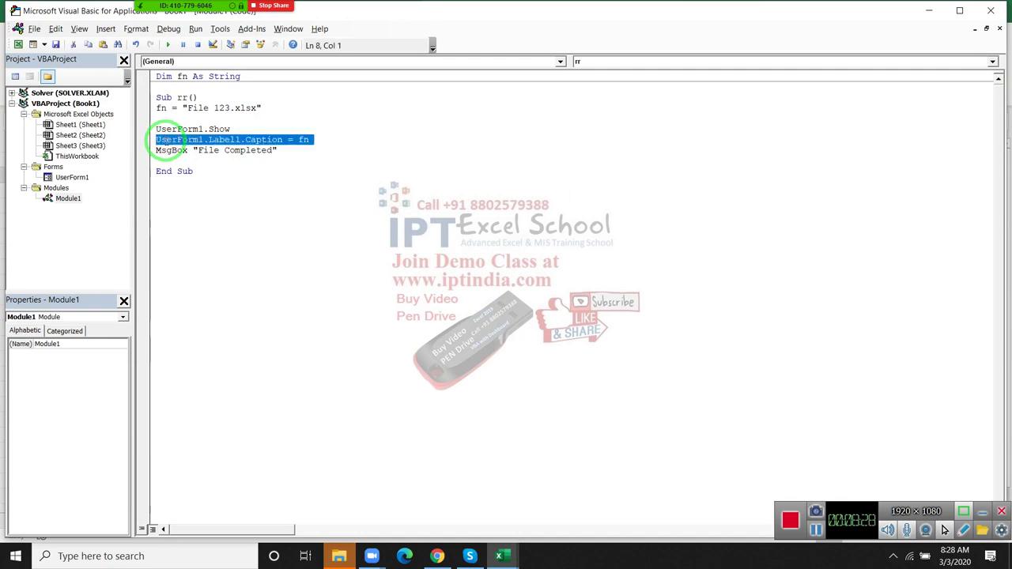
key("ctrl+x")
key("Up")
key("Return")
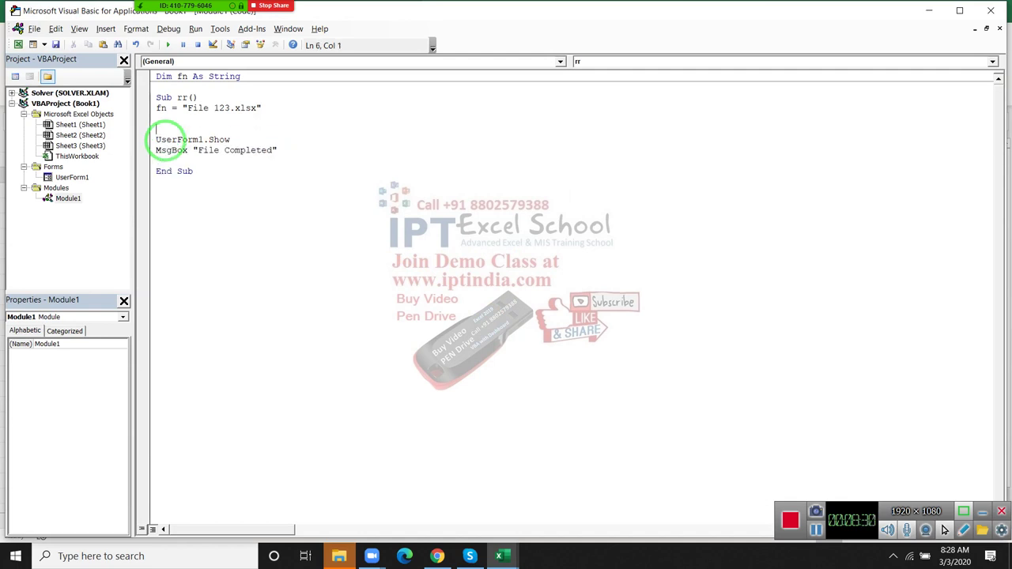
key("ctrl+v")
key("Delete")
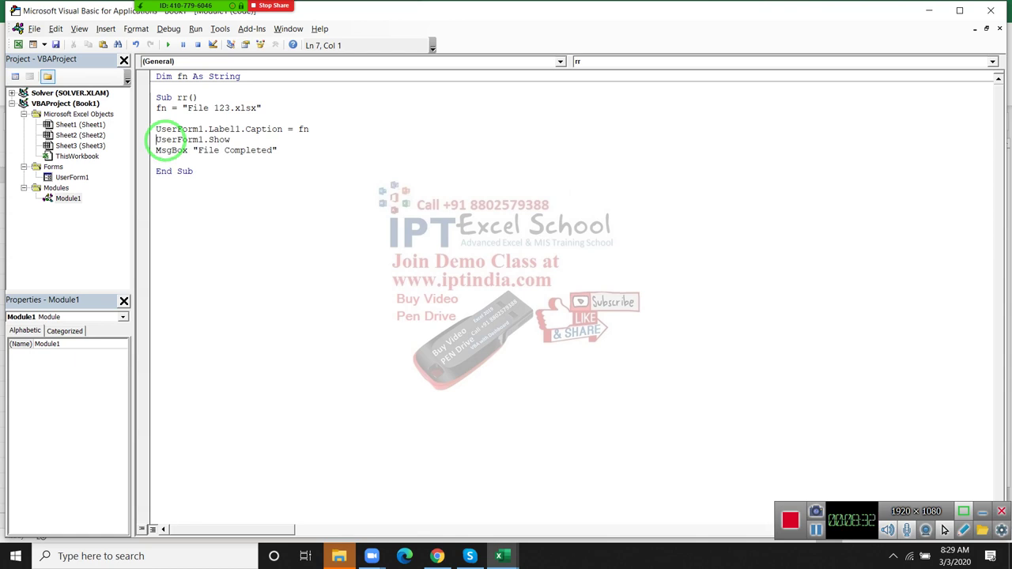
left_click(168, 45)
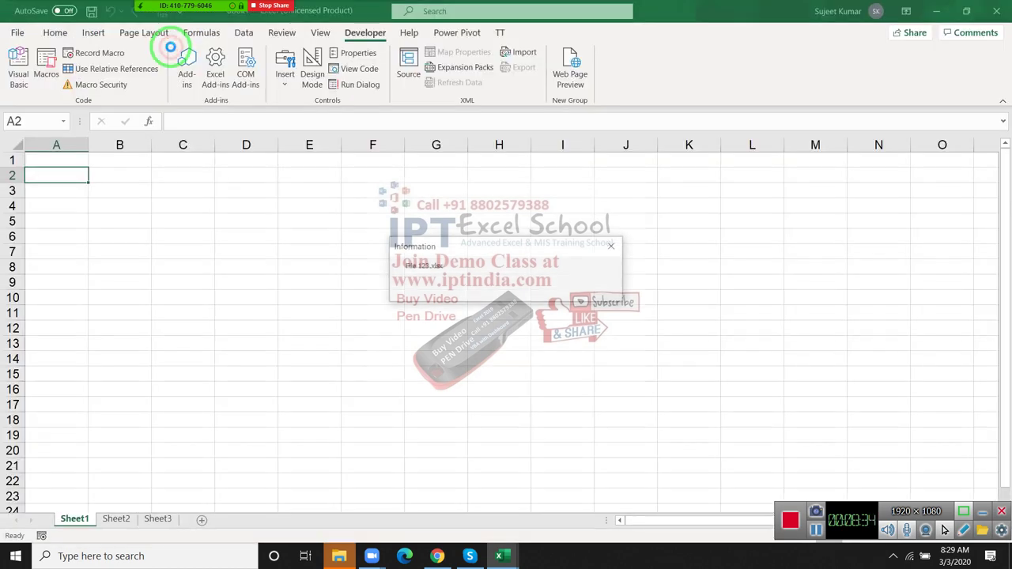
left_click(439, 274)
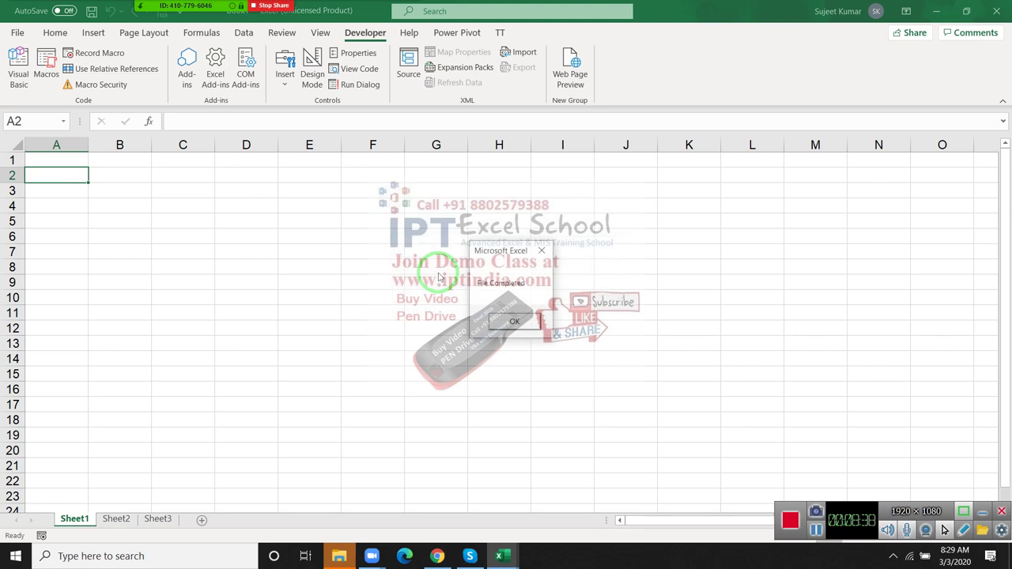
left_click(513, 321)
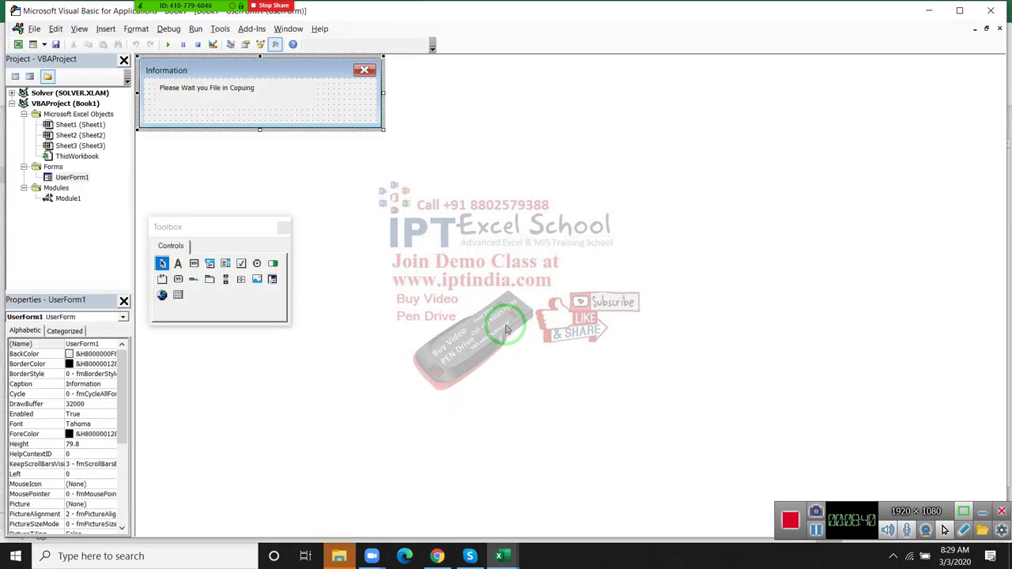
Open the code behind UserForm1's Information form.
double_click(70, 199)
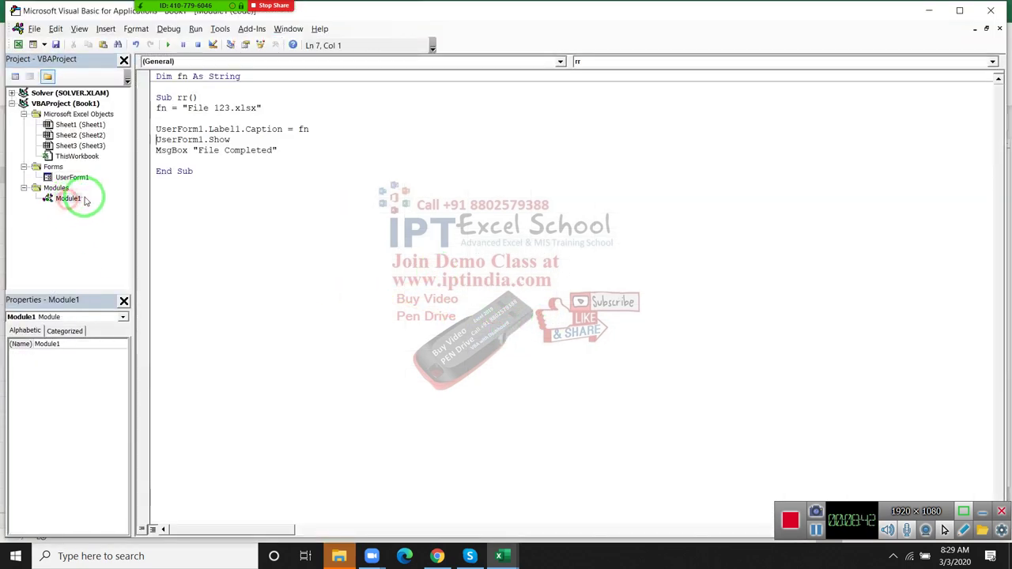
double_click(163, 78)
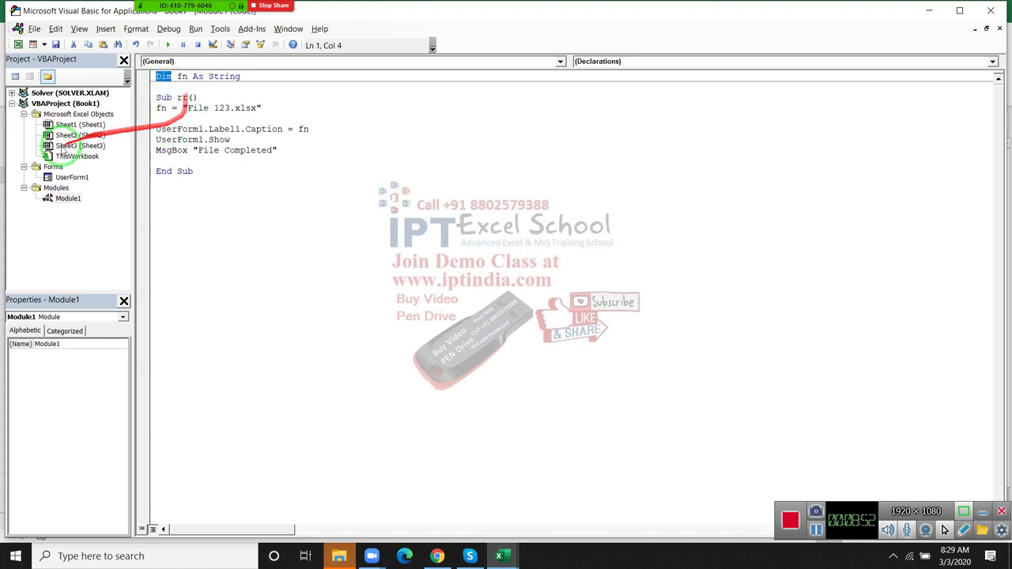
left_click(71, 178)
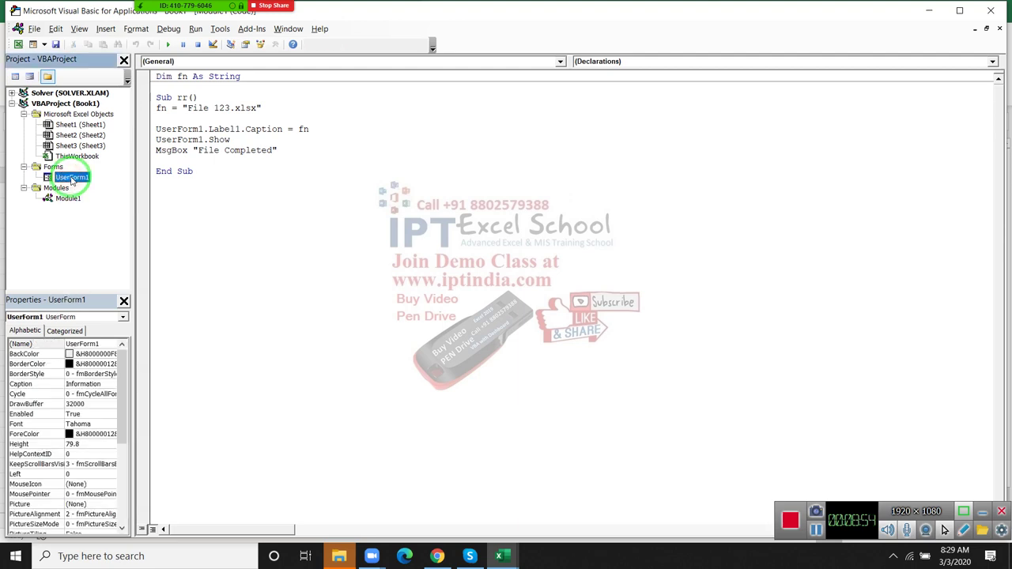
double_click(71, 178)
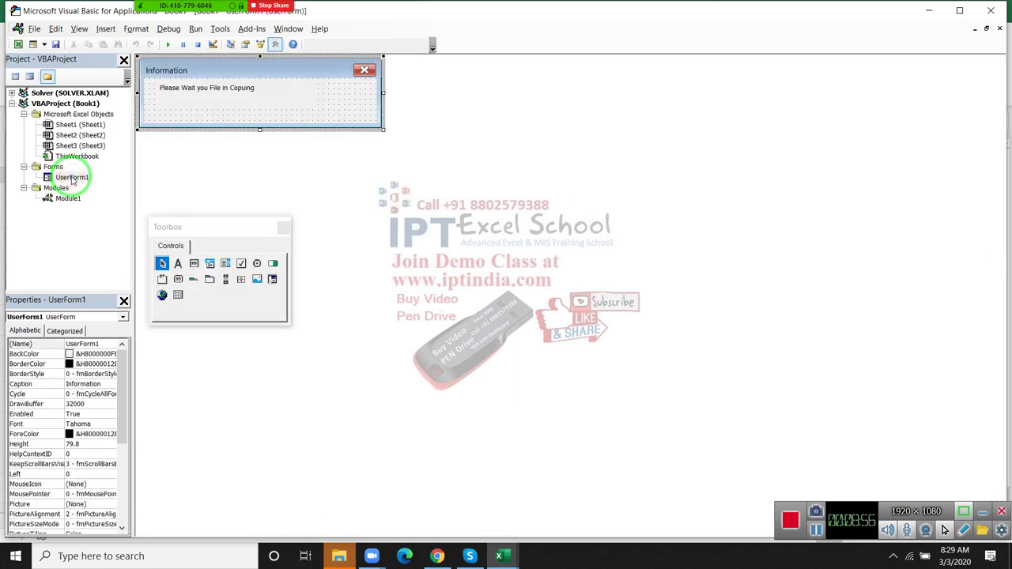
left_click(299, 116)
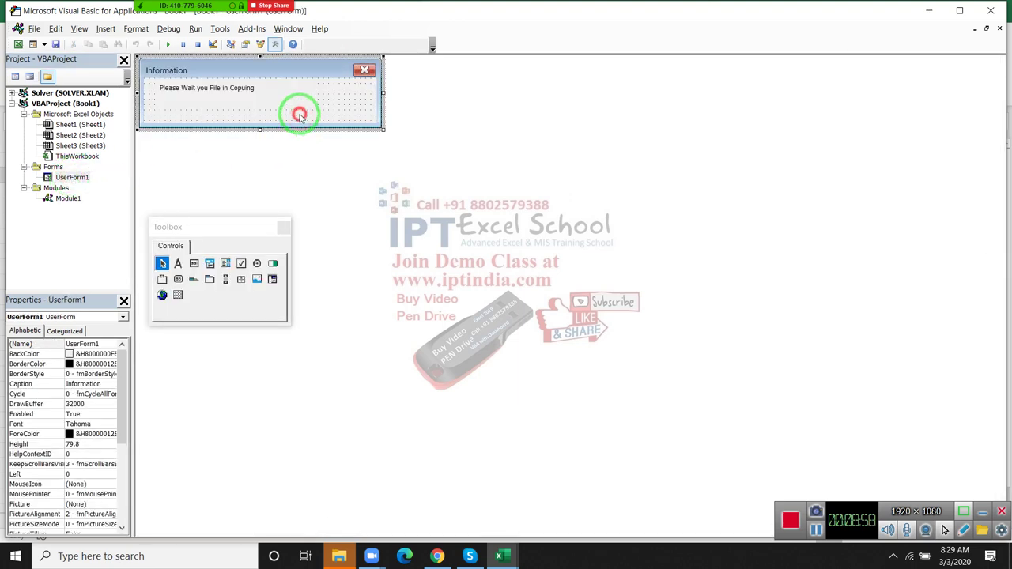
double_click(299, 115)
Delete the caption line and the UserForm_Click and UserForm_Initialize procedures.
left_click(236, 183)
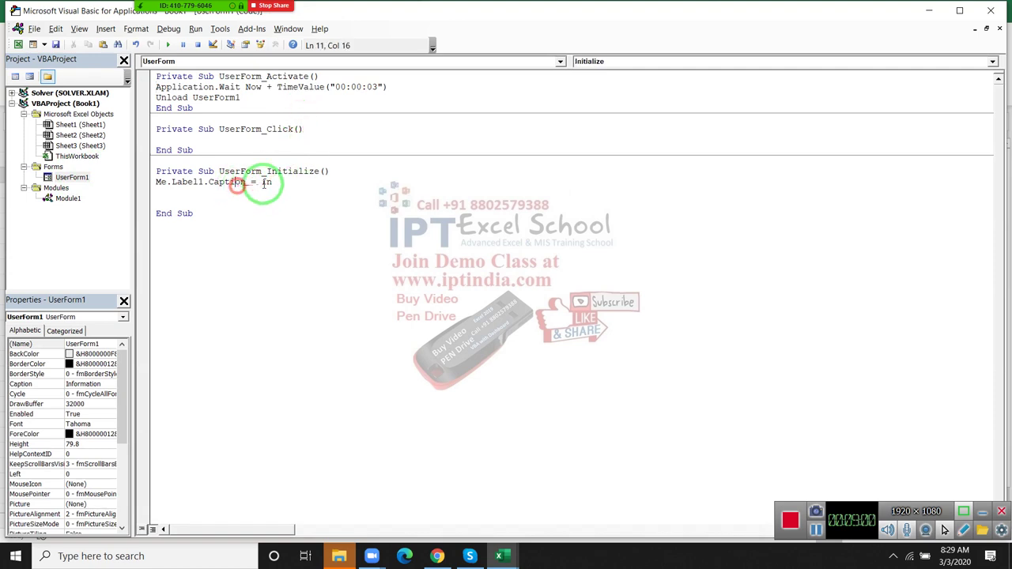
left_click_drag(277, 182, 150, 185)
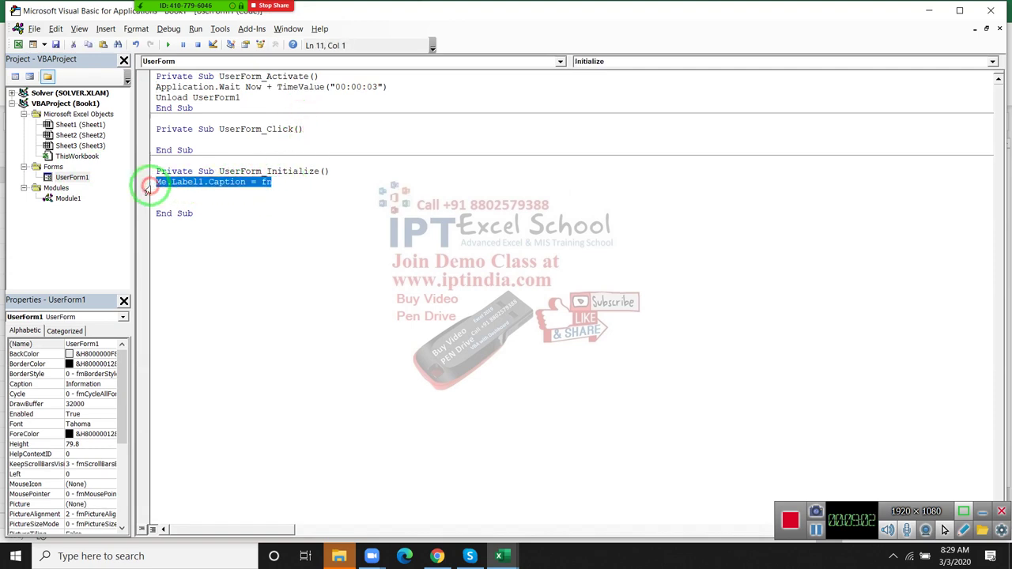
key("Delete")
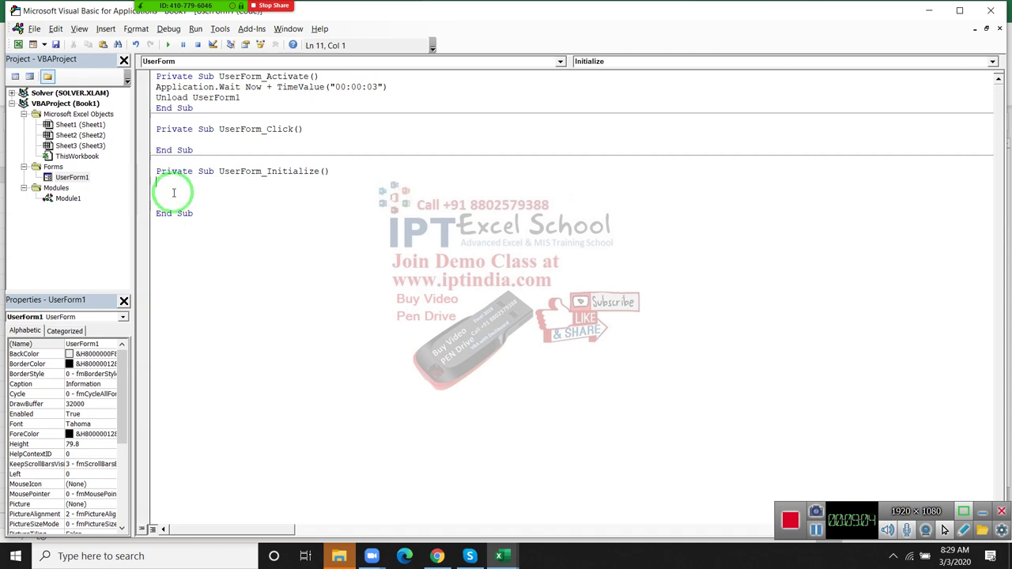
left_click_drag(226, 215, 158, 130)
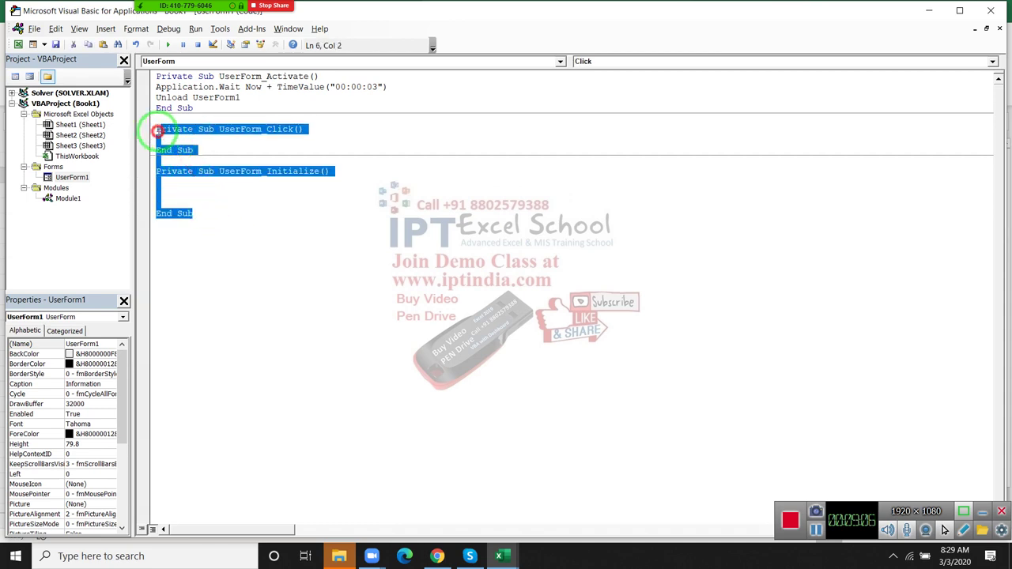
key("Delete")
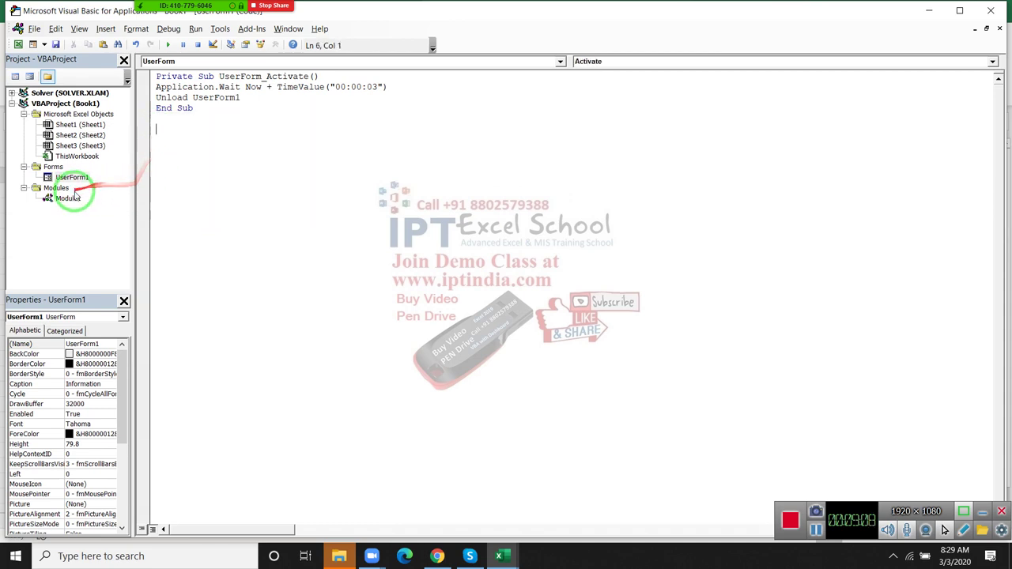
double_click(68, 198)
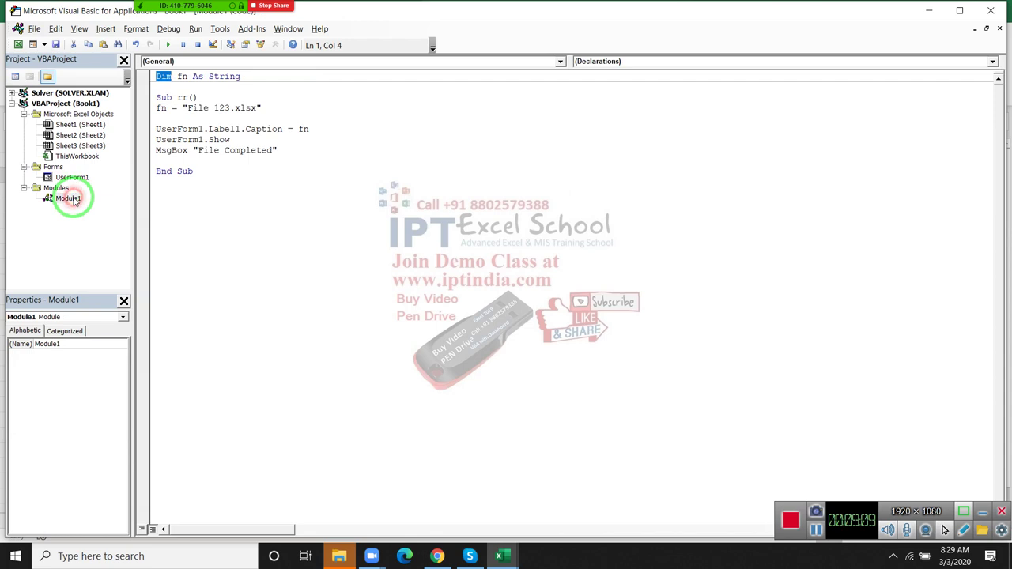
left_click(175, 121)
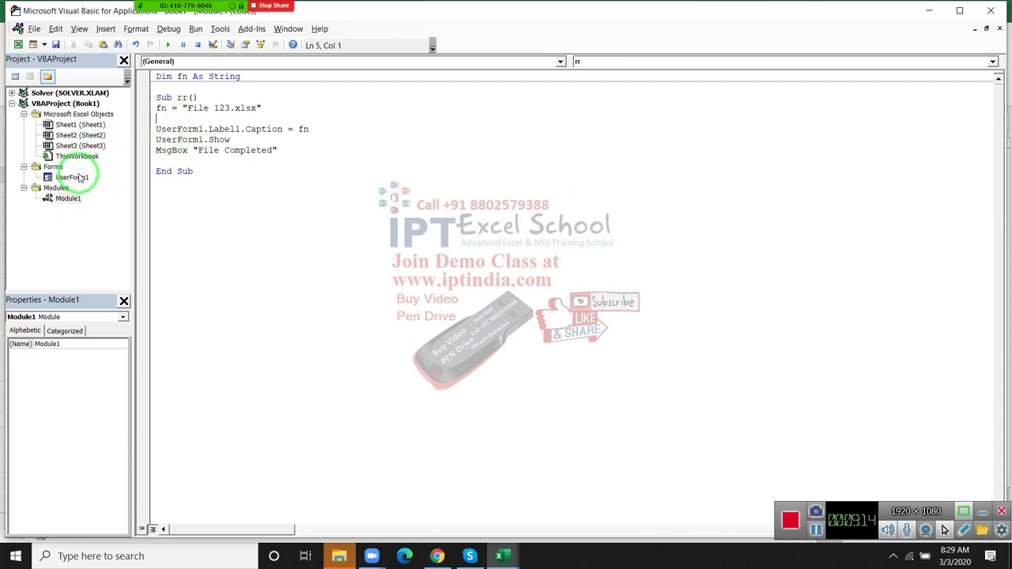
double_click(188, 131)
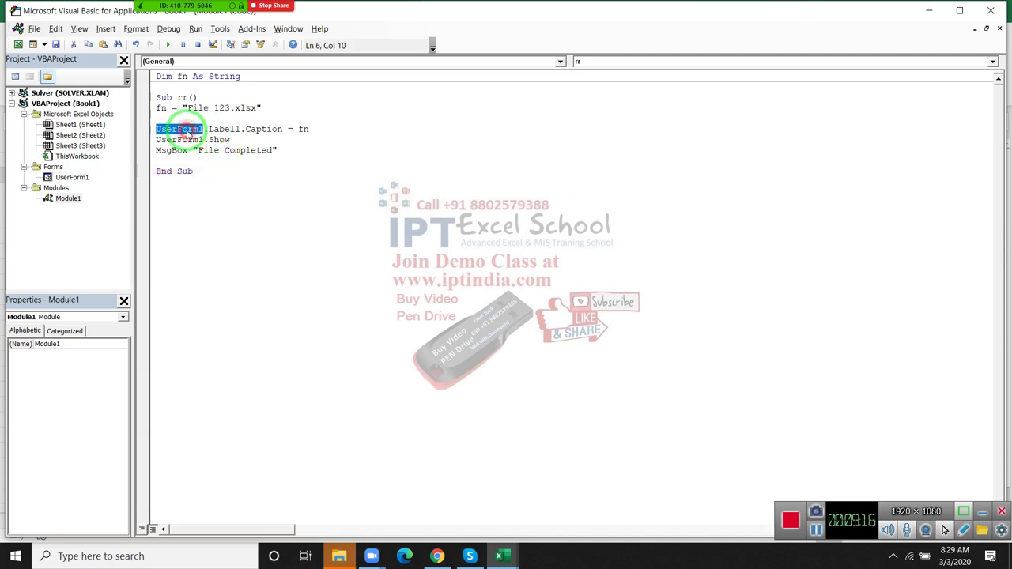
double_click(222, 131)
double_click(263, 131)
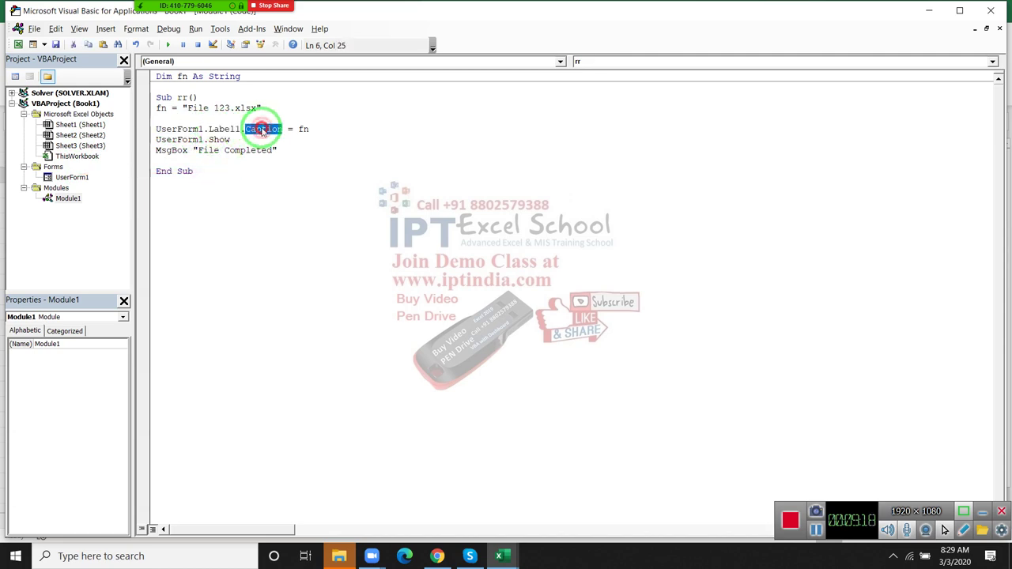
double_click(304, 129)
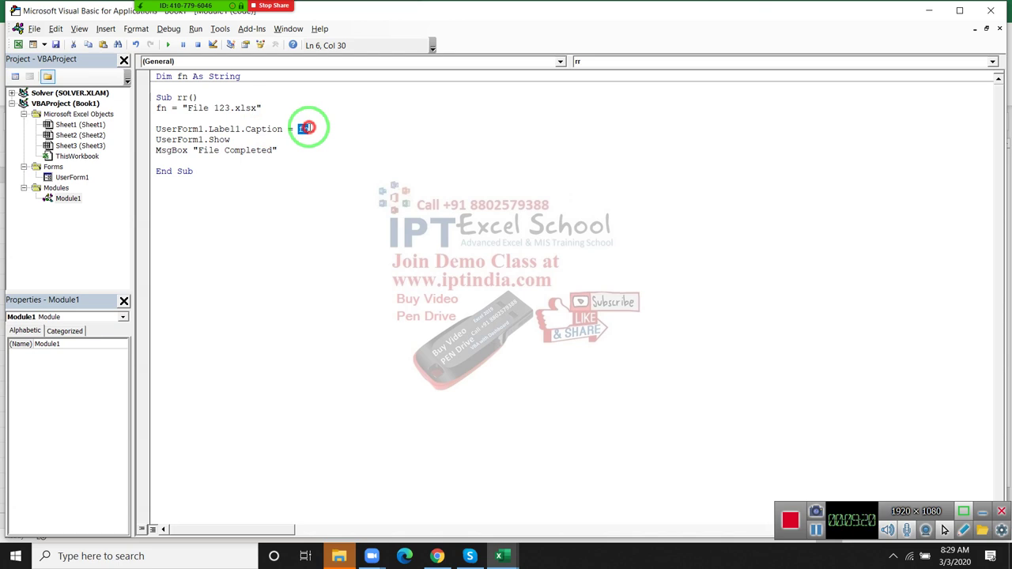
left_click(230, 138)
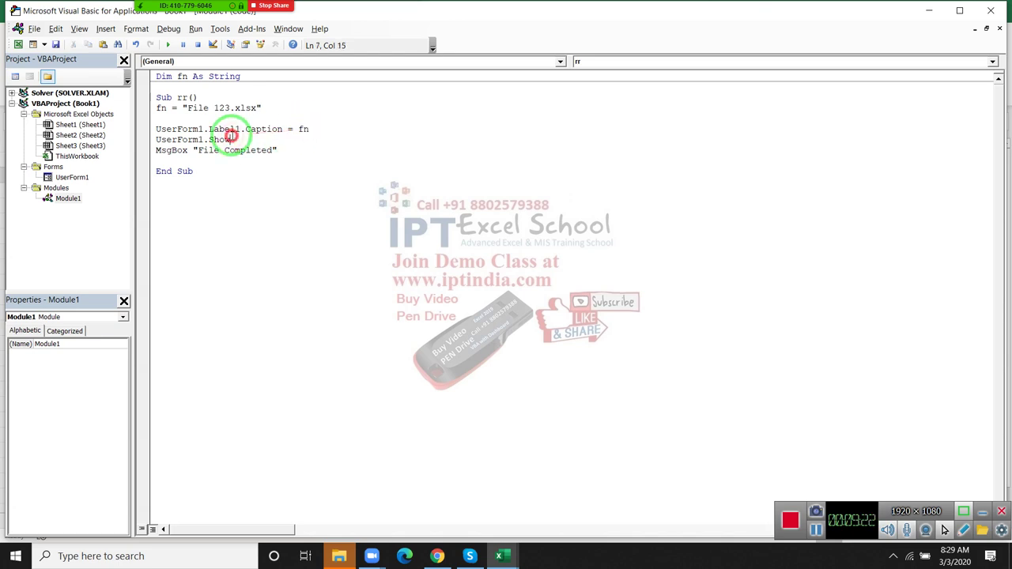
double_click(71, 177)
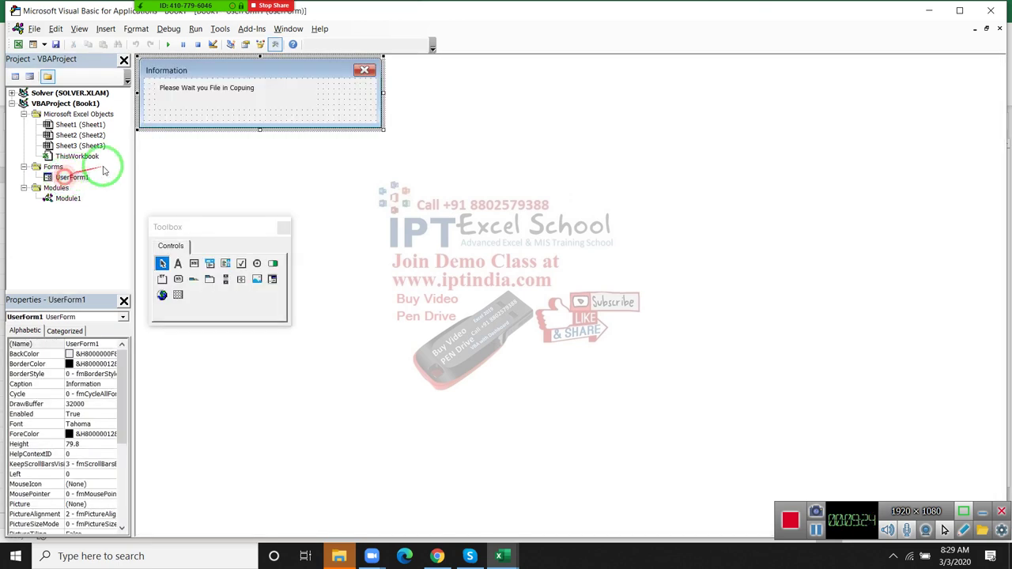
double_click(278, 120)
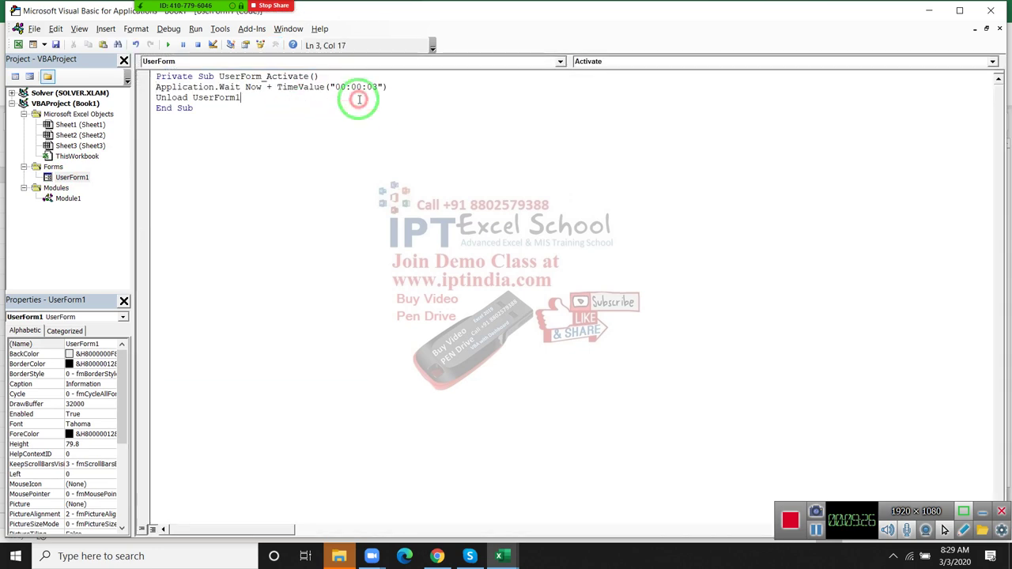
left_click(152, 87)
left_click(163, 87)
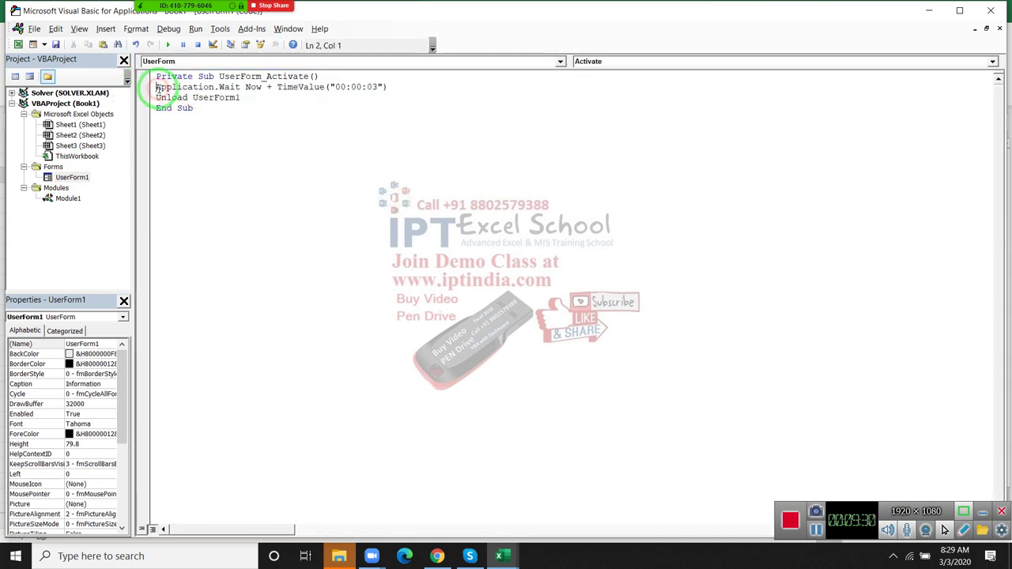
left_click_drag(165, 87, 391, 87)
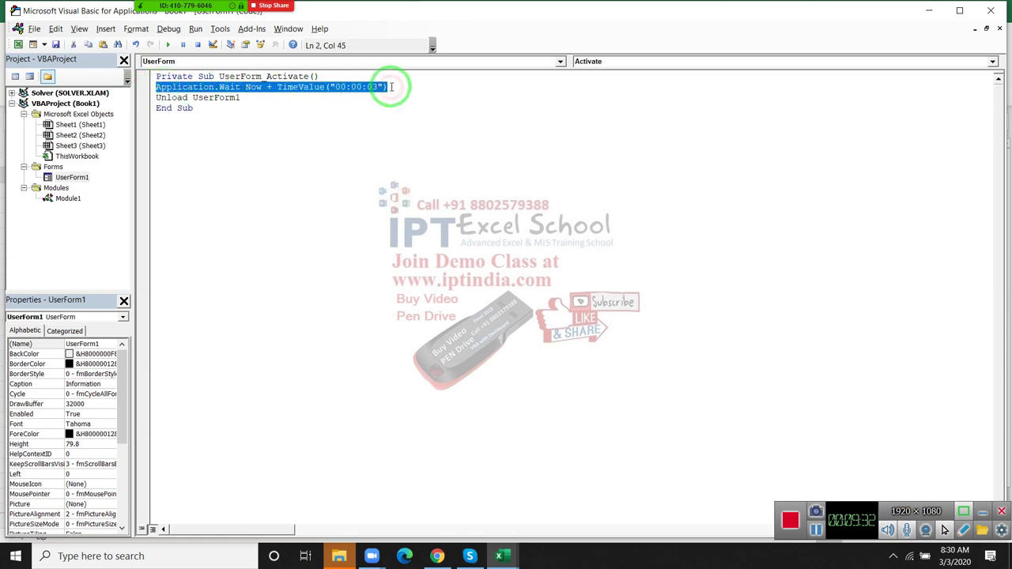
left_click_drag(240, 97, 163, 98)
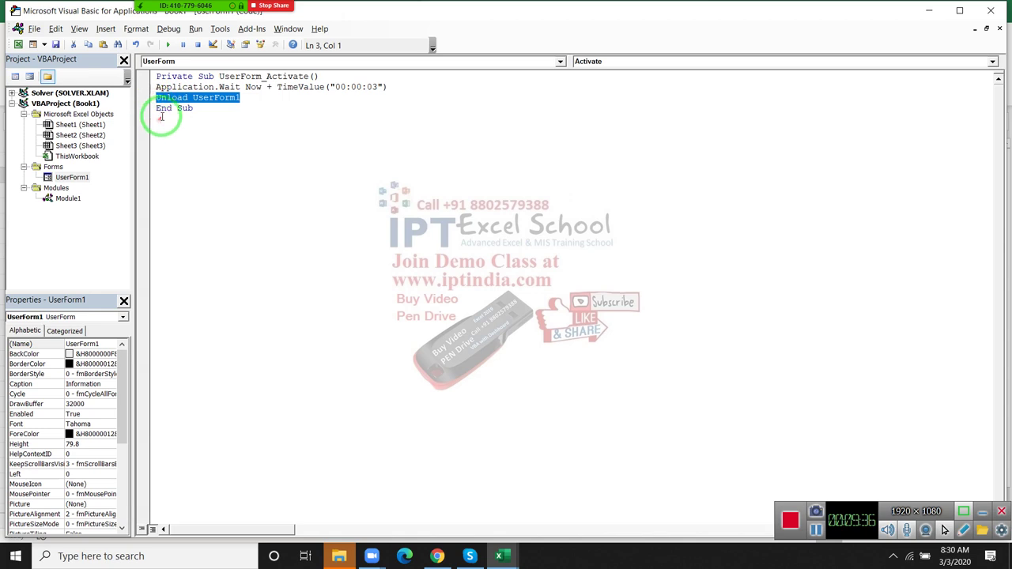
double_click(68, 198)
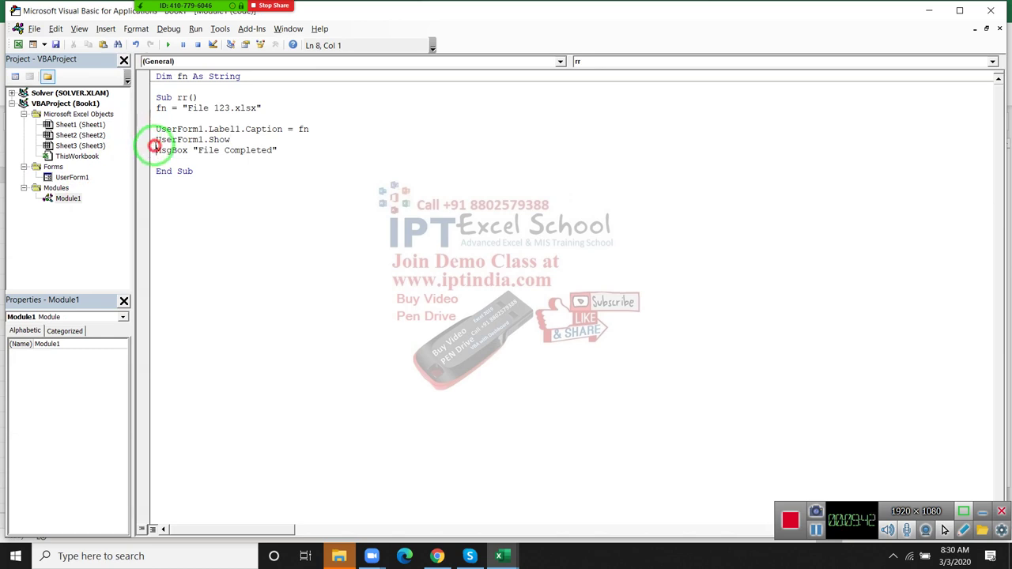
left_click_drag(154, 149, 161, 159)
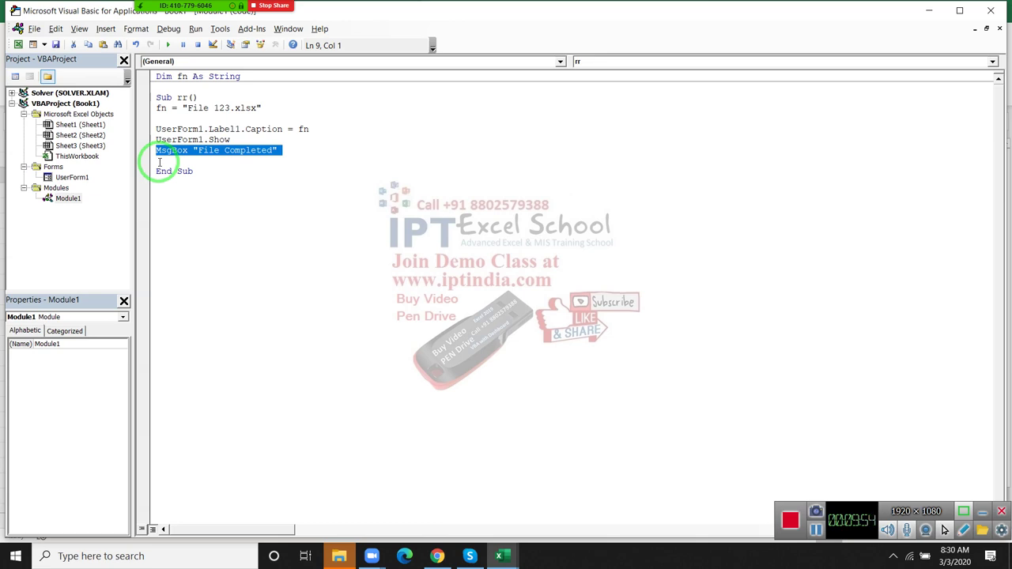
left_click(184, 13)
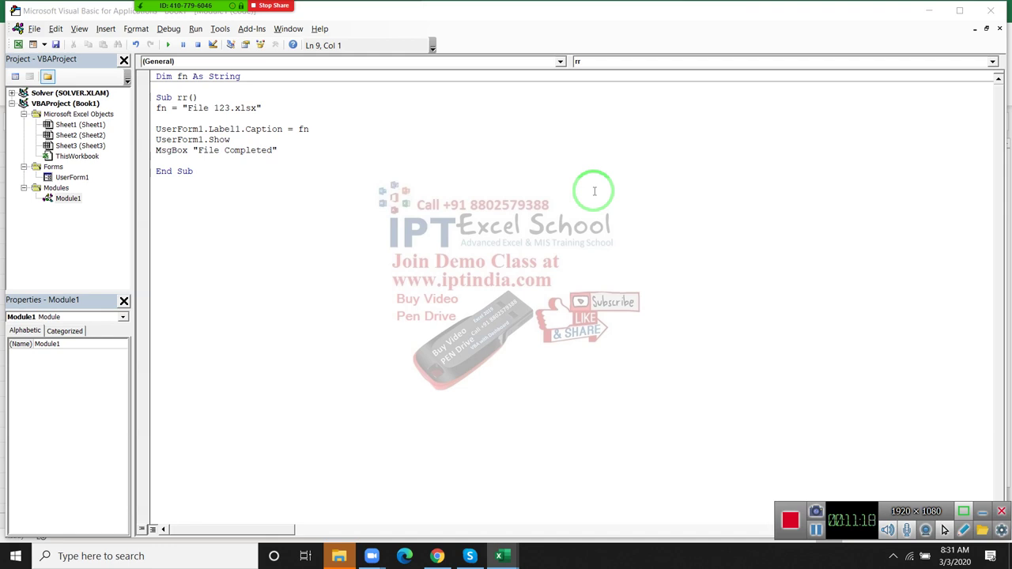
Close the VBA editor to return to the blank Sheet1 worksheet.
left_click(531, 149, "shift")
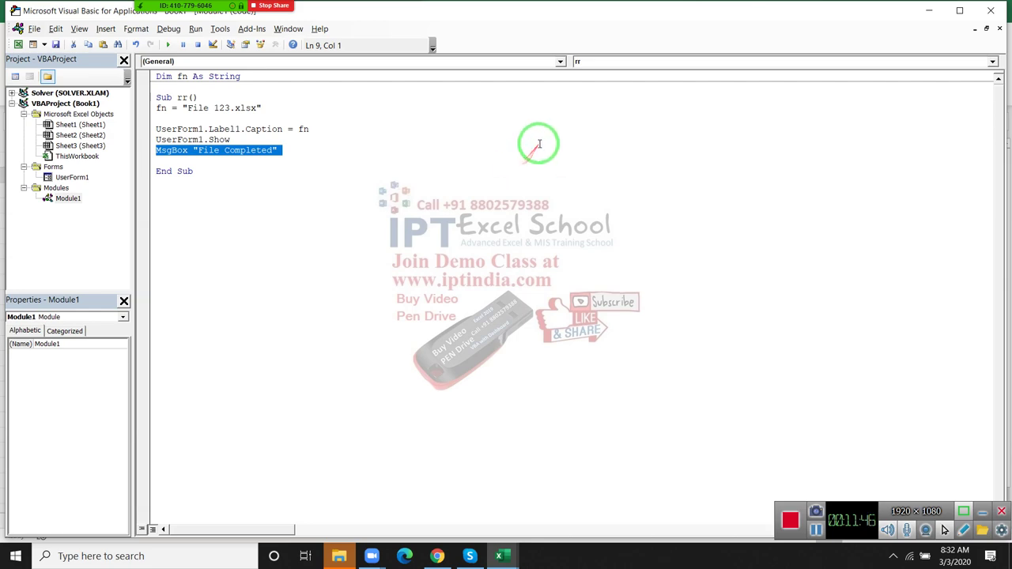
left_click(475, 142)
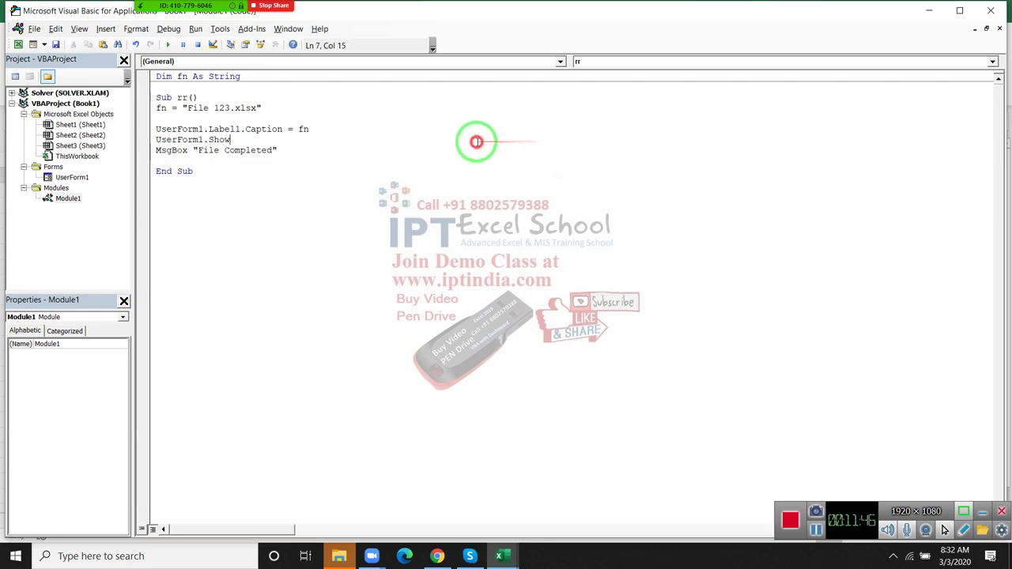
left_click(991, 10)
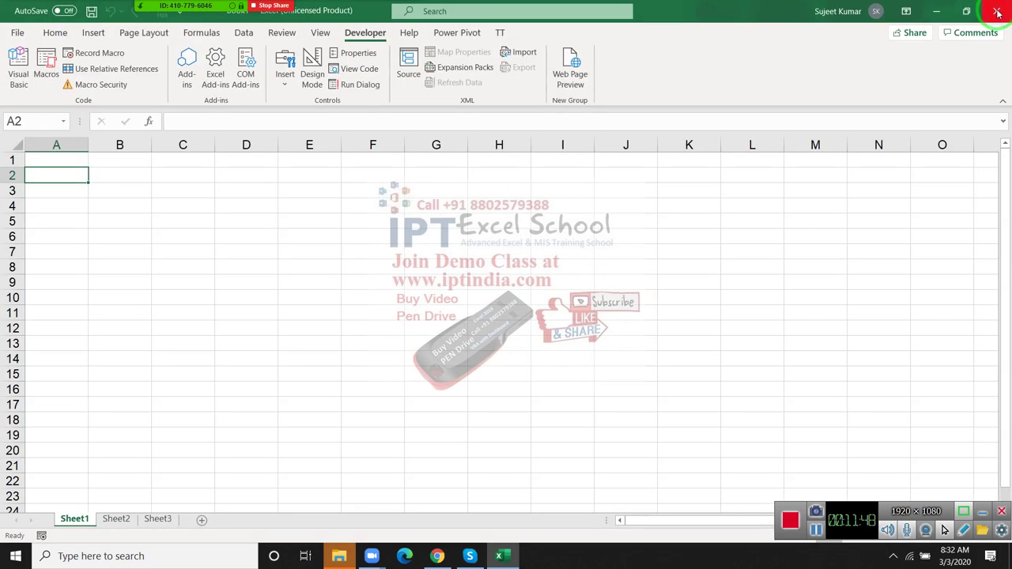
Move the Slice workbook from Data into MF, leaving F1–F5 in Data.
left_click(937, 13)
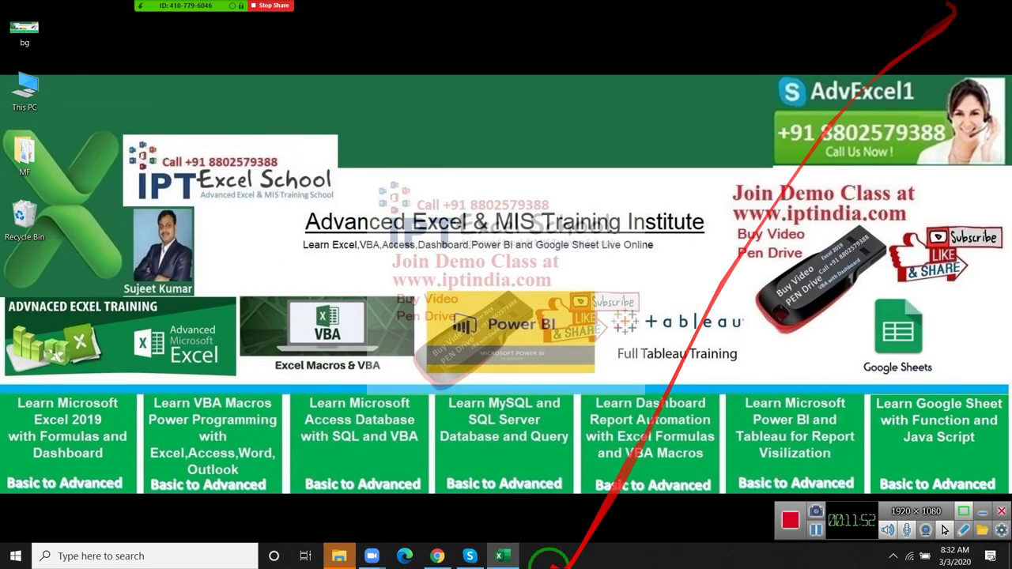
left_click(339, 556)
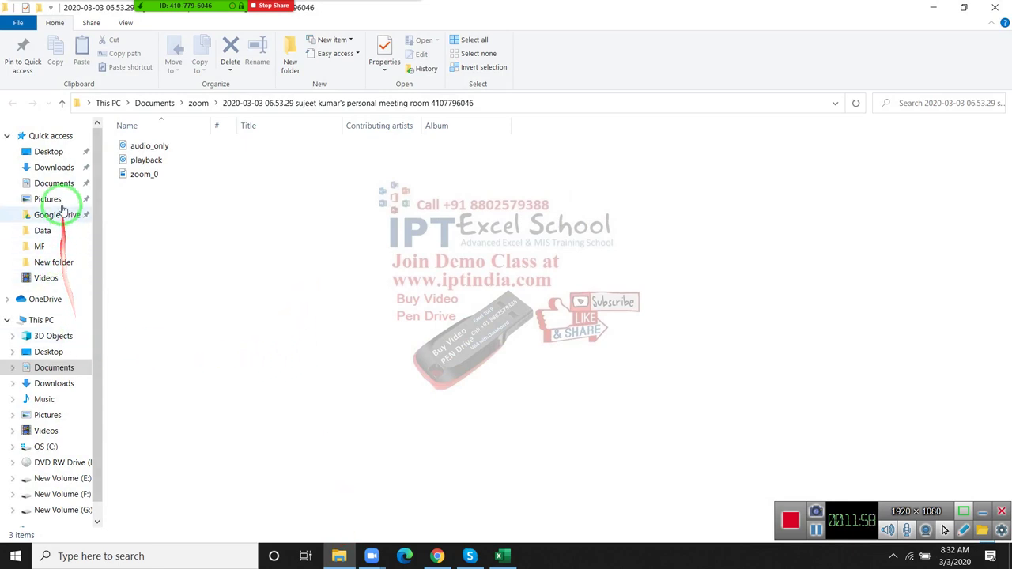
left_click(64, 232)
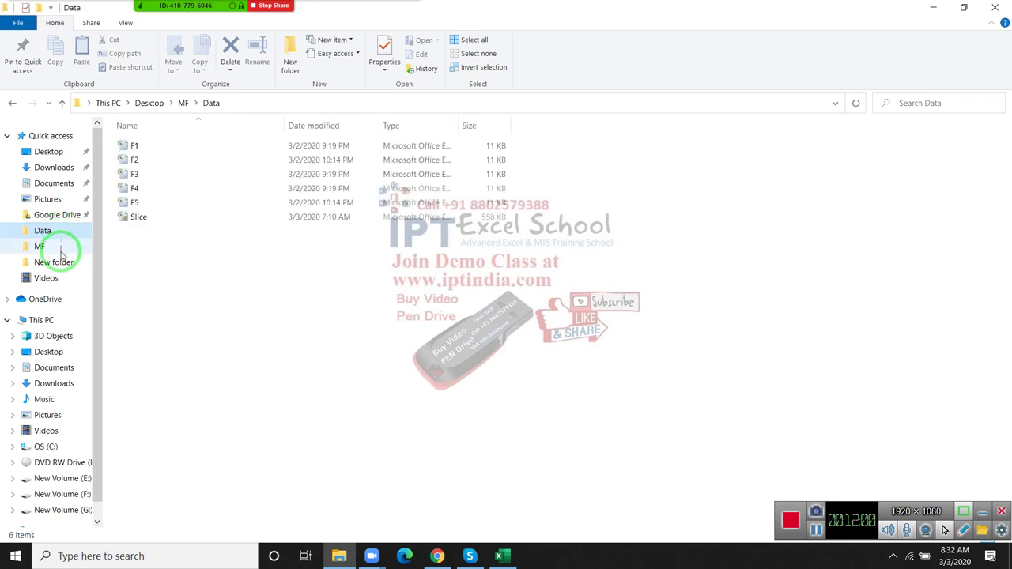
left_click(131, 225)
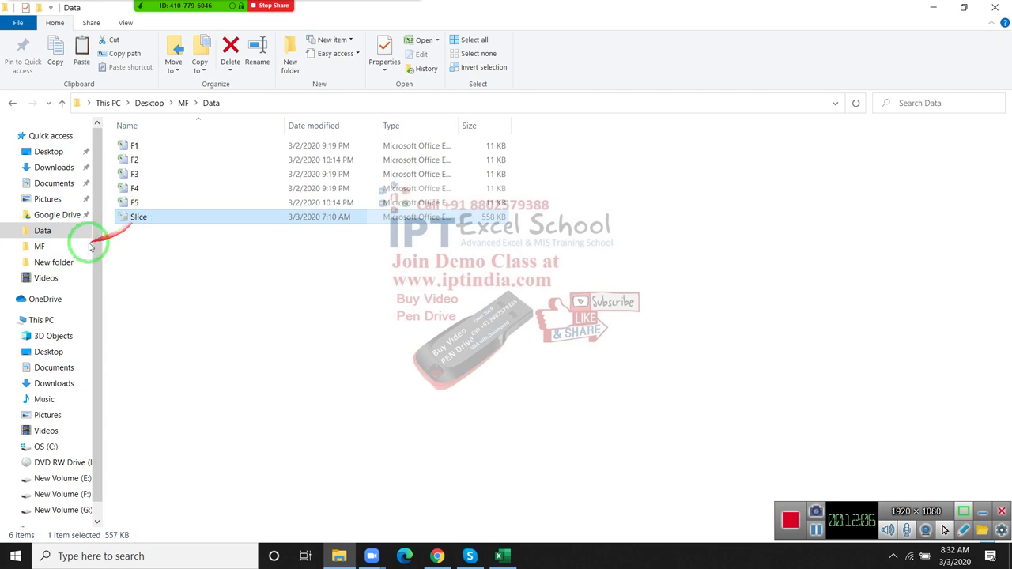
left_click(65, 248)
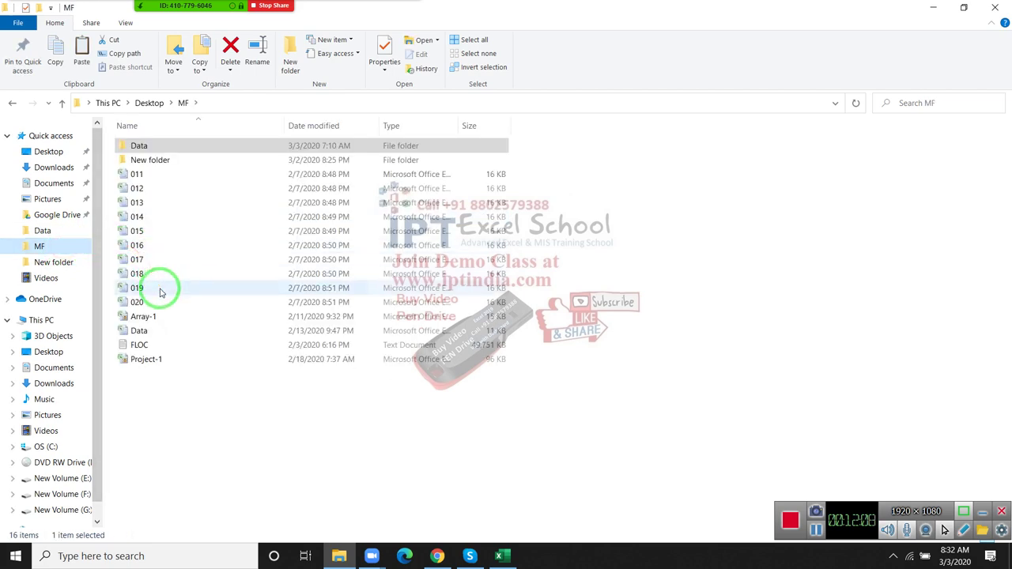
key("ctrl+v")
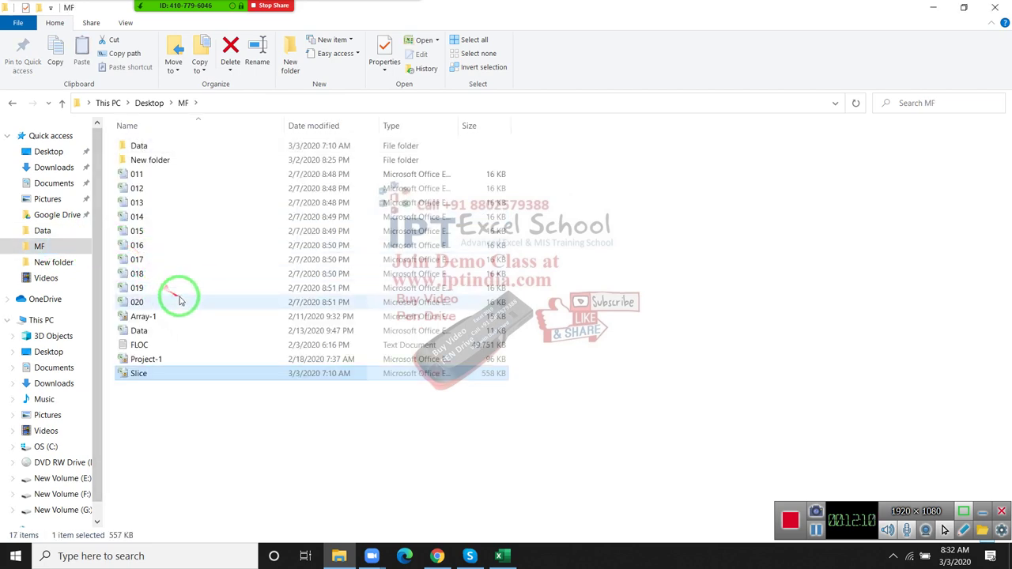
double_click(140, 145)
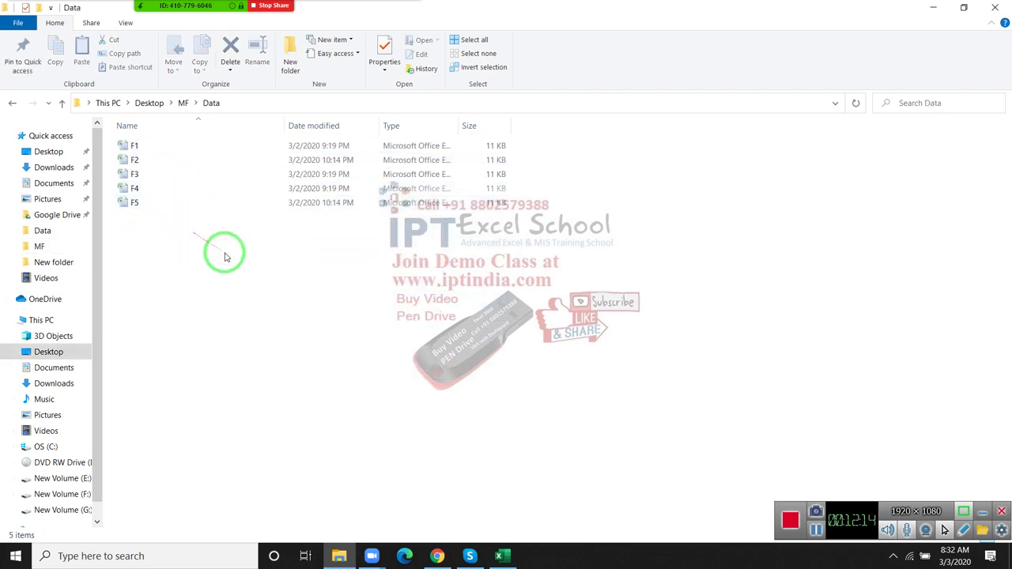
left_click_drag(589, 358, 81, 138)
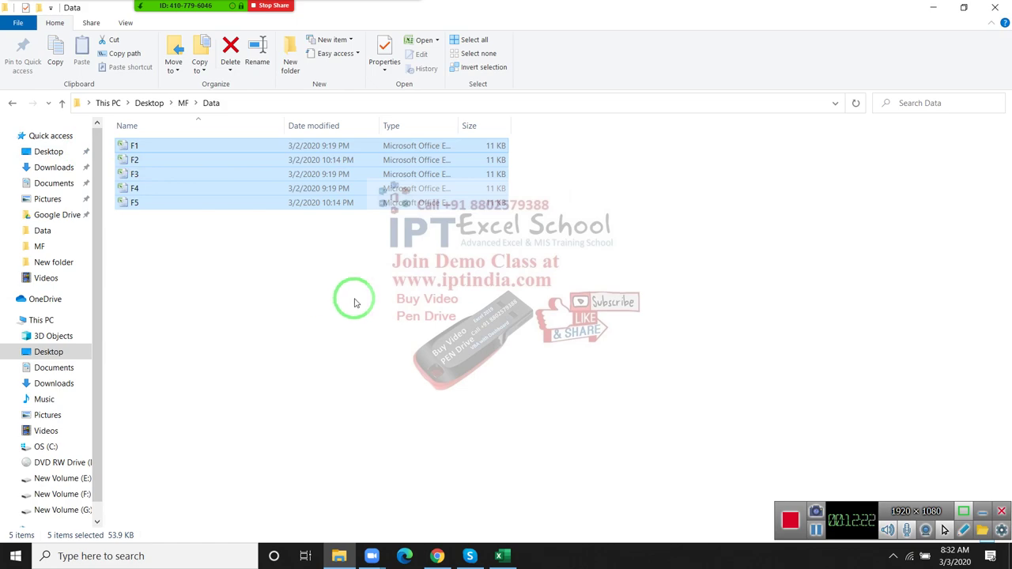
left_click(933, 8)
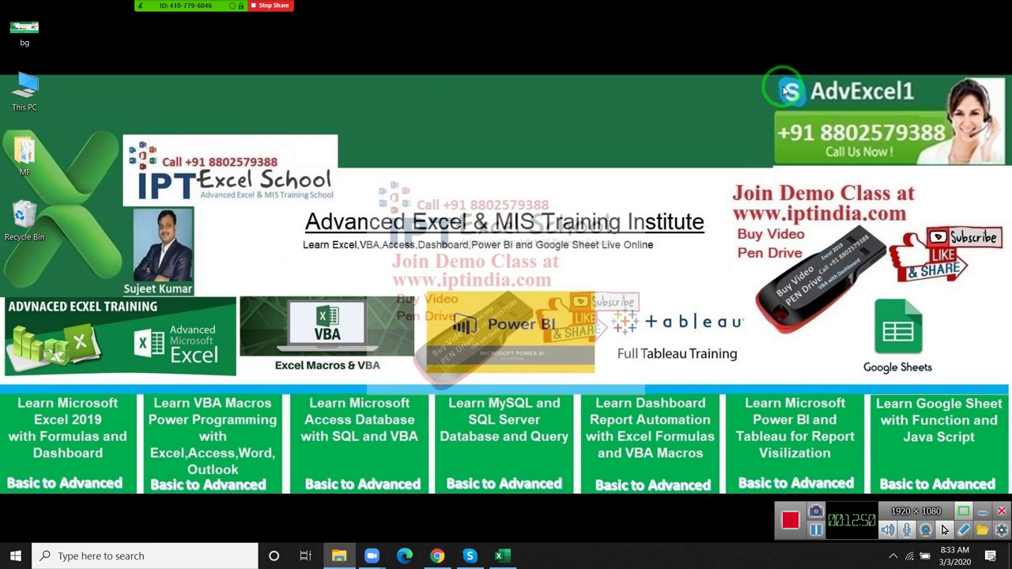
Bring Excel's blank Sheet1 forward after glancing at the F1–F5 files in Data.
left_click_drag(332, 331, 389, 417)
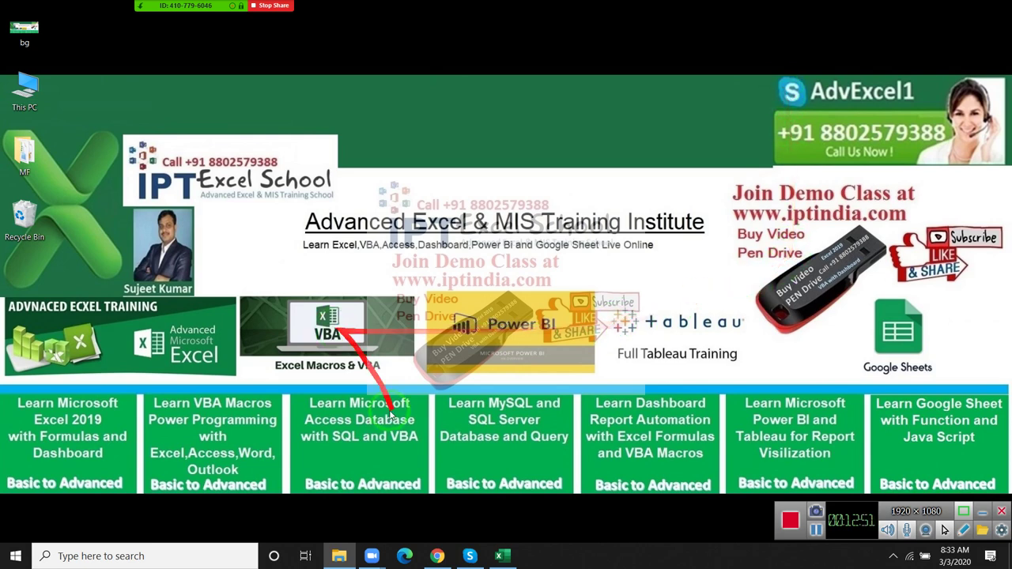
left_click(510, 555)
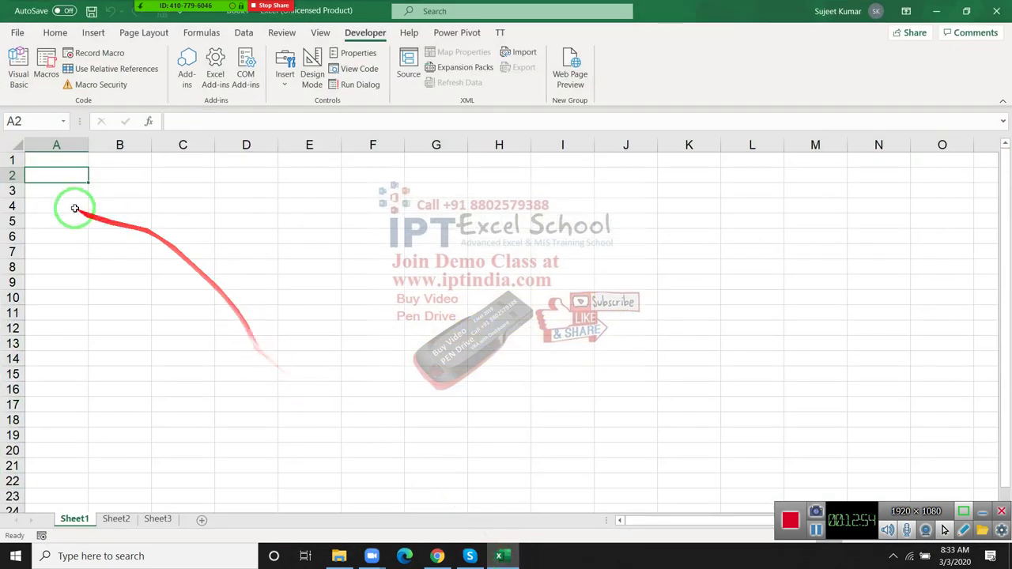
left_click(73, 161)
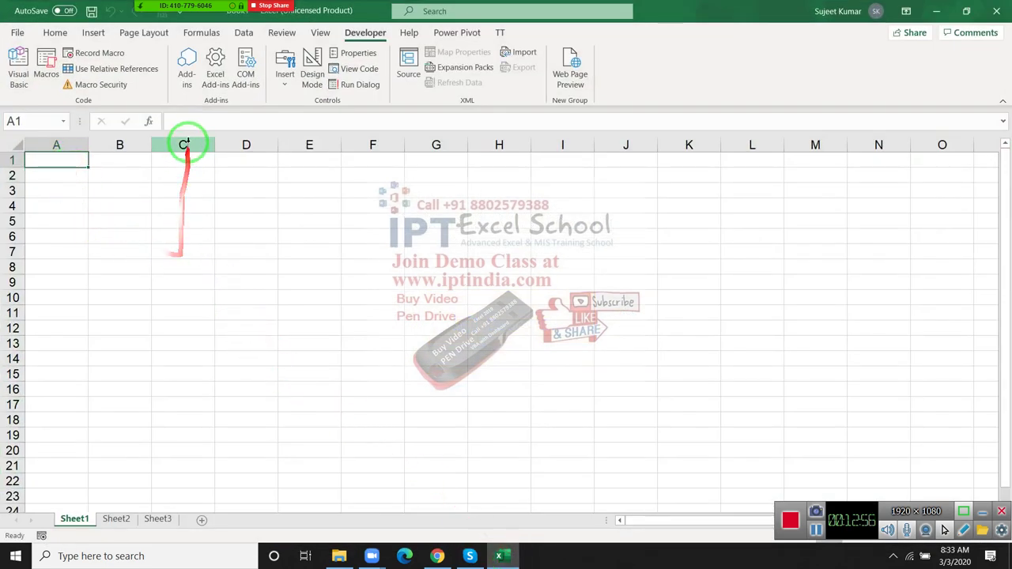
left_click(245, 35)
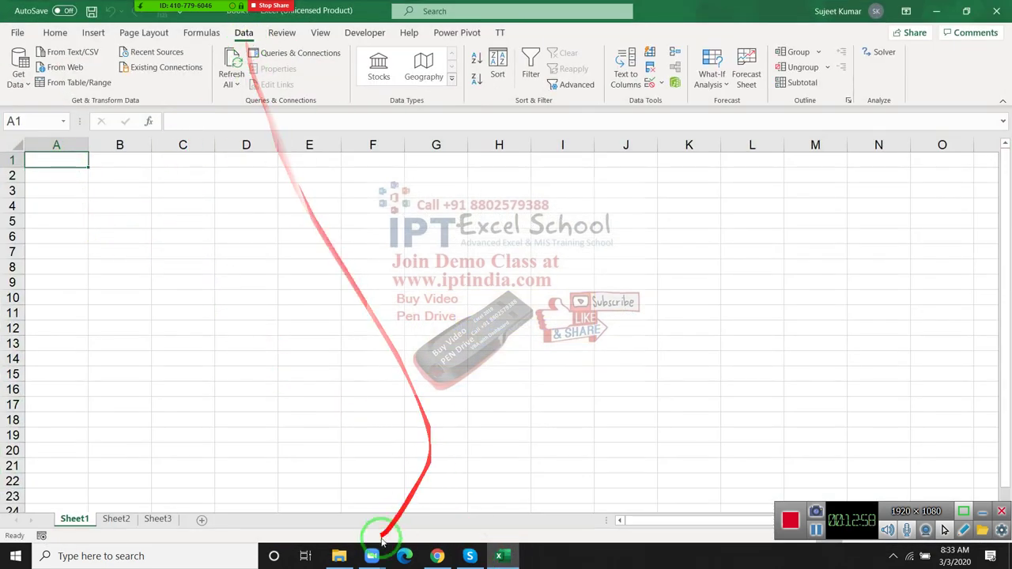
left_click(348, 554)
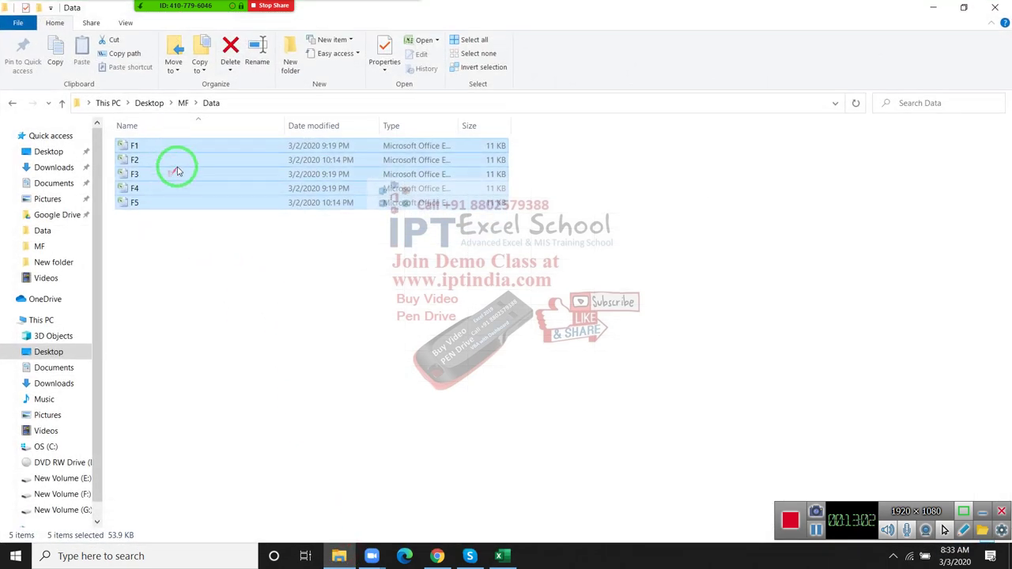
left_click_drag(187, 172, 431, 559)
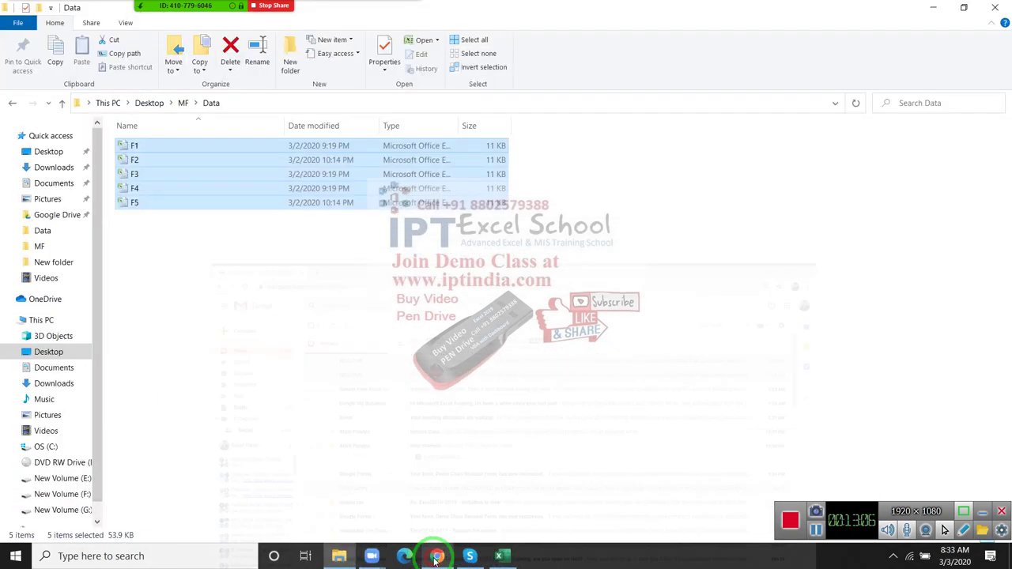
mouse_move(431, 558)
left_mouse_down()
mouse_move(496, 558)
mouse_move(109, 36)
left_mouse_up()
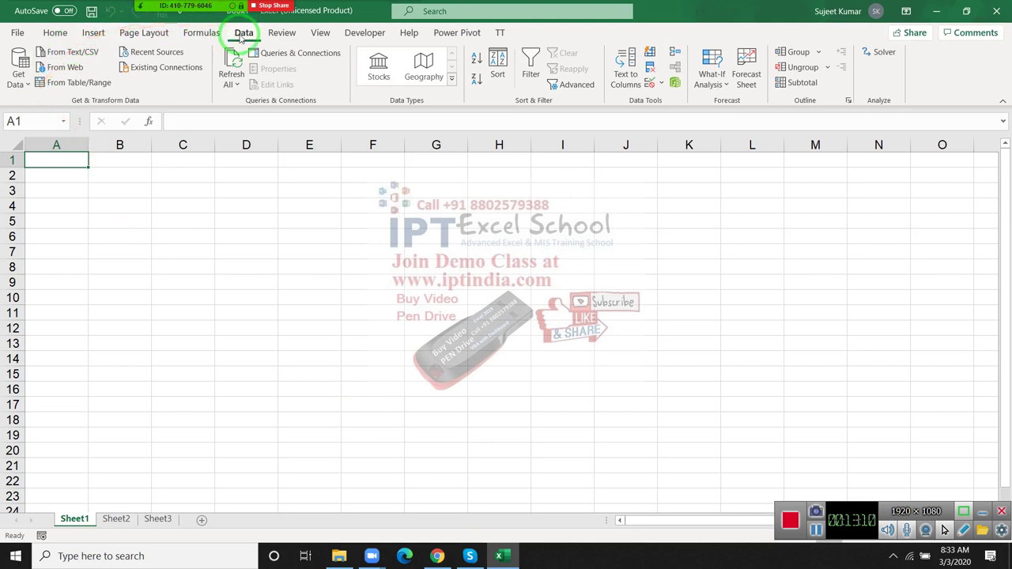
Start a From Folder import of Desktop\MF\Data to list F1–F5.xlsx.
left_click(17, 83)
mouse_move(101, 105)
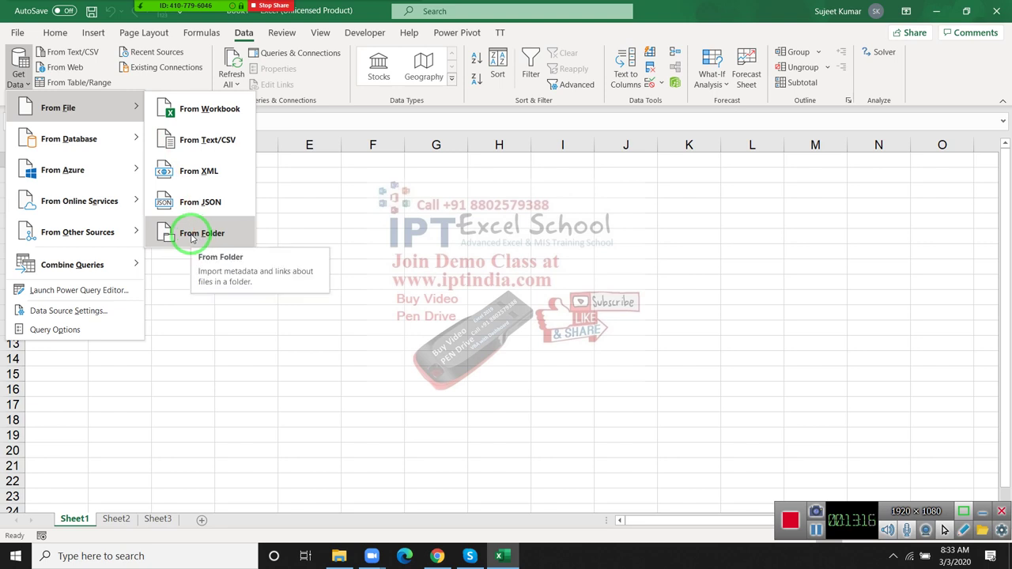
left_click(192, 238)
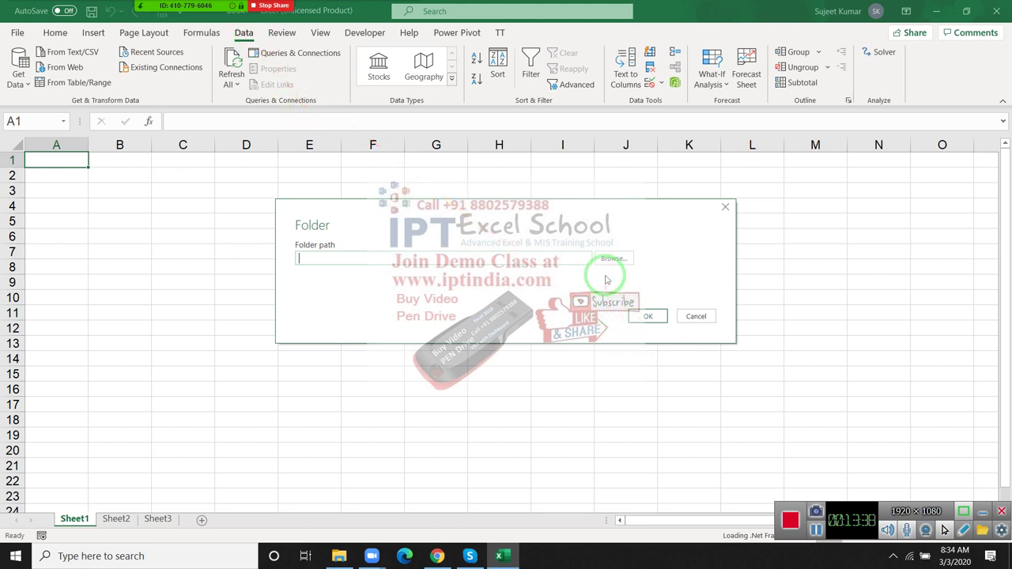
left_click(610, 259)
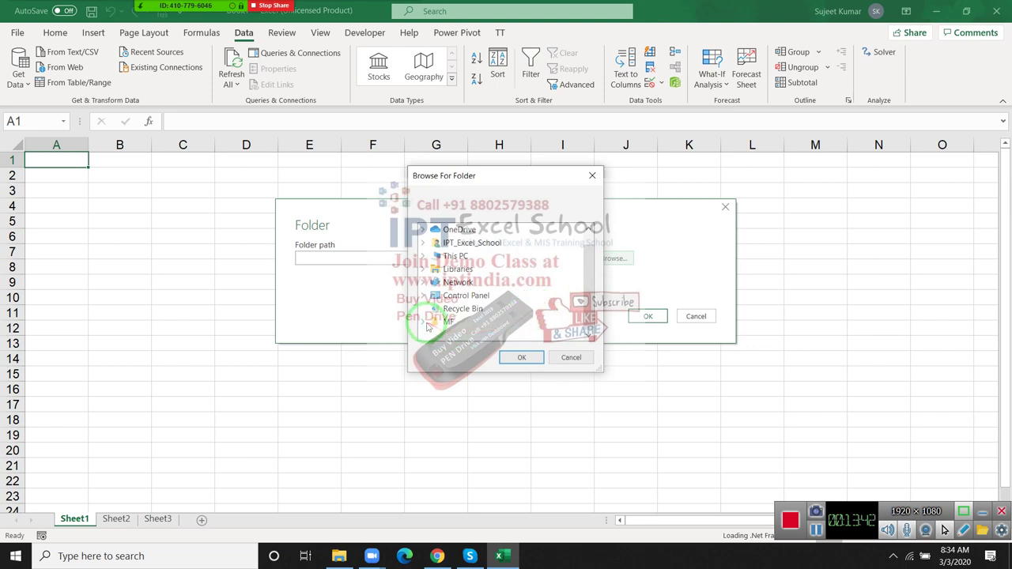
left_click(437, 332)
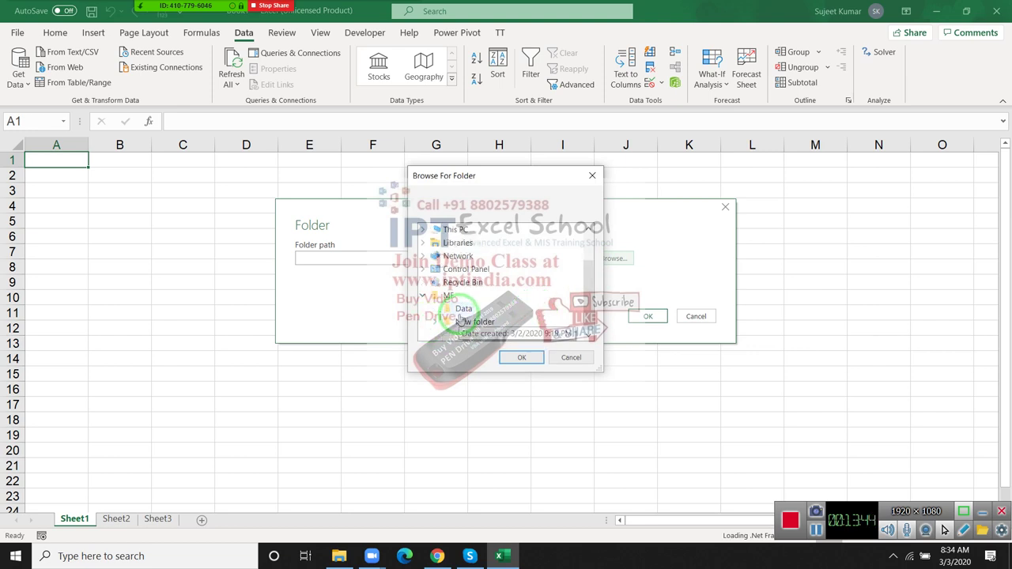
left_click(463, 309)
left_click(521, 358)
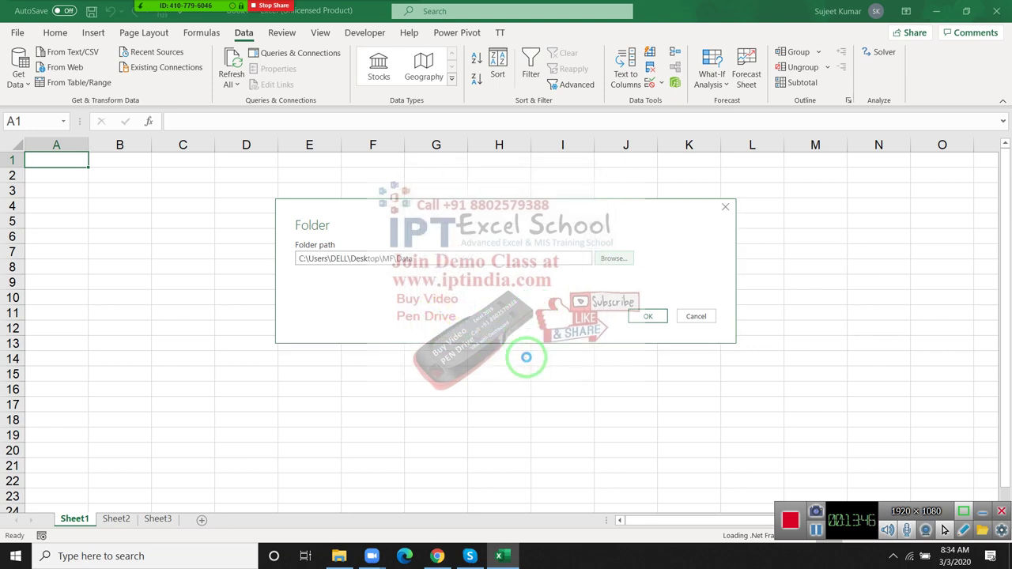
left_click(637, 321)
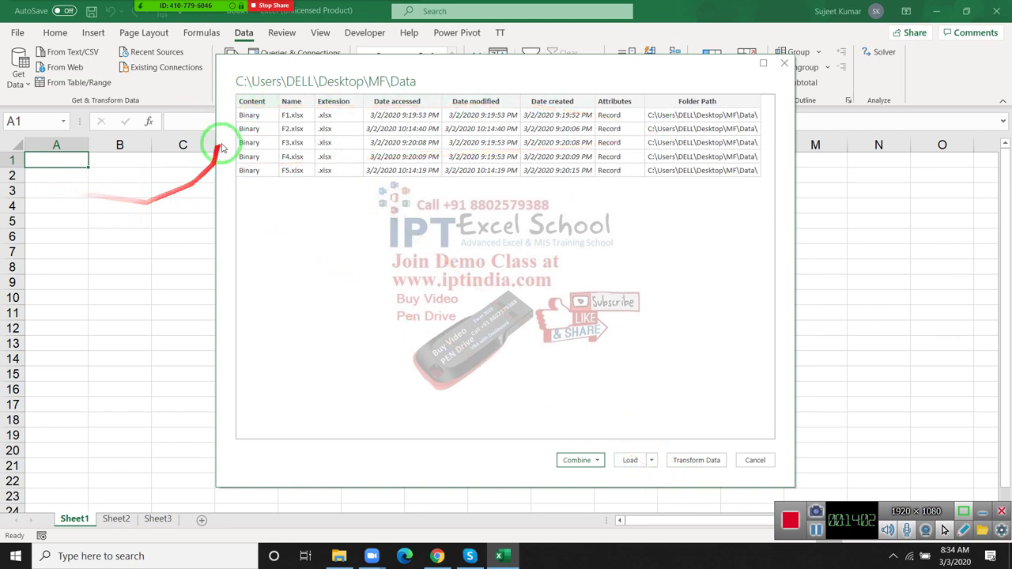
Choose Combine & Load from the Combine dropdown in the folder preview.
left_click(585, 462)
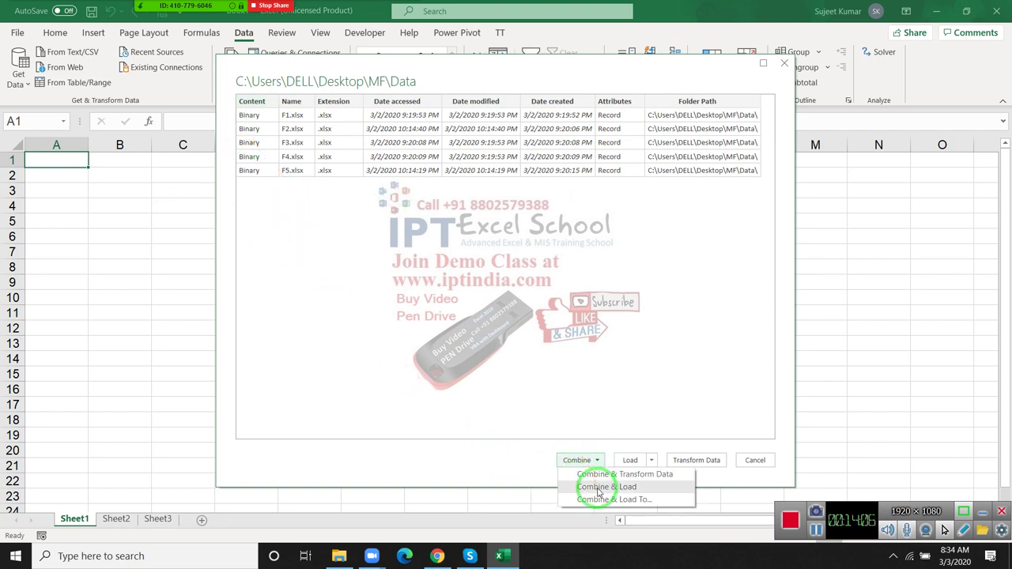
left_click(598, 490)
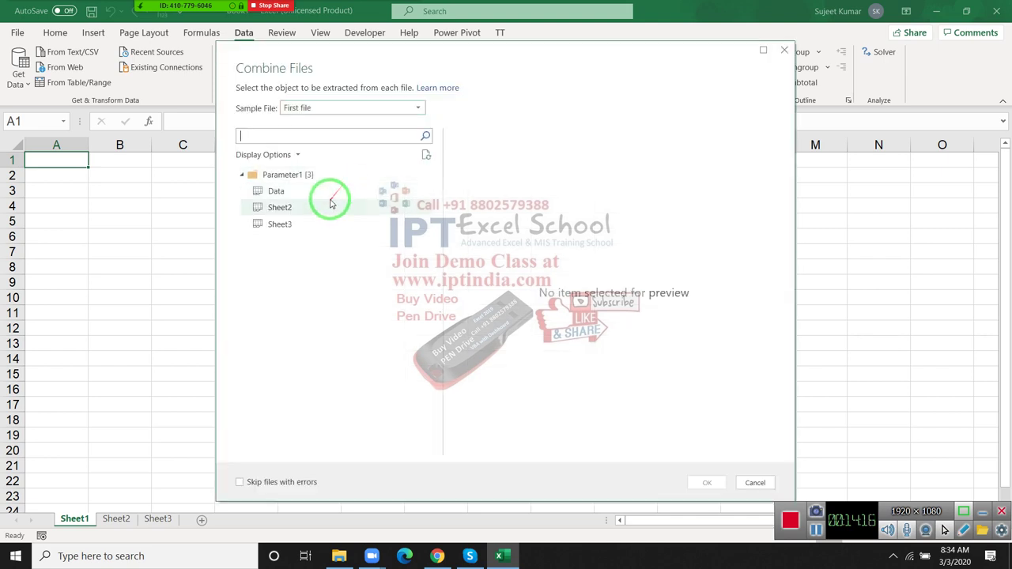
Preview the Data sheet using F1.xlsx, then F2.xlsx, as the sample file.
mouse_move(294, 107)
left_mouse_down()
mouse_move(279, 196)
mouse_move(295, 102)
left_mouse_up()
left_click(280, 196)
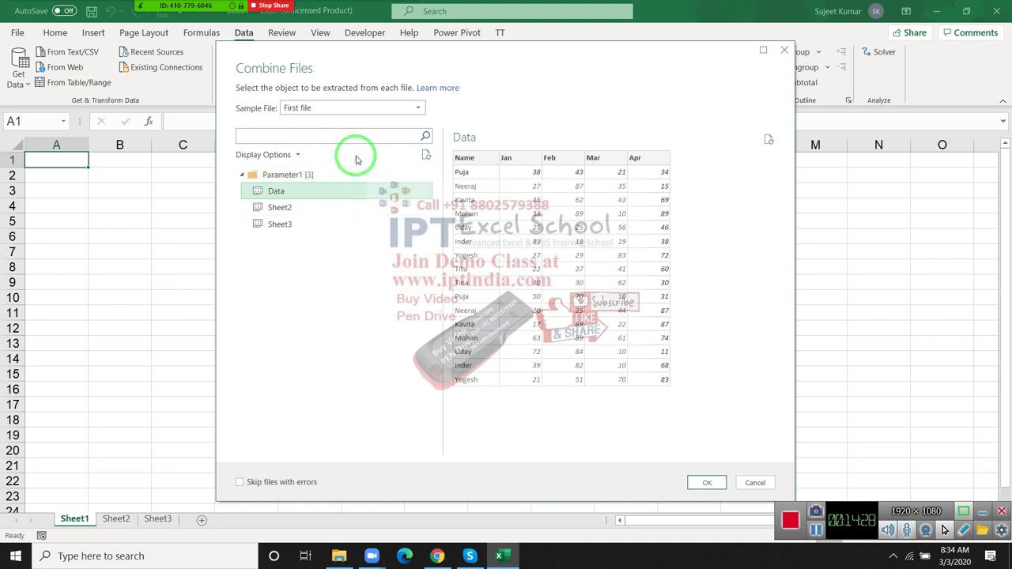
left_click(367, 108)
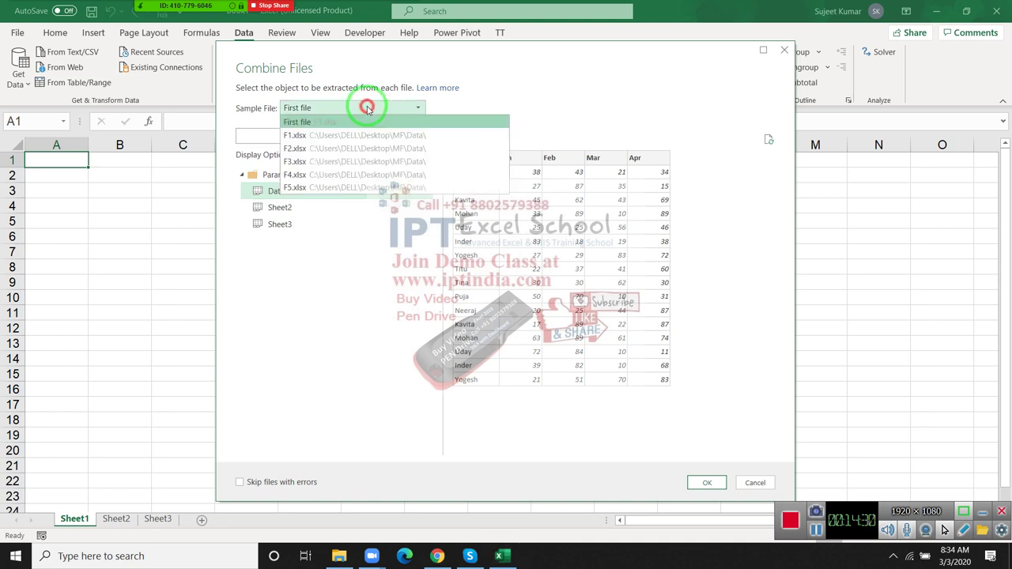
left_click(365, 135)
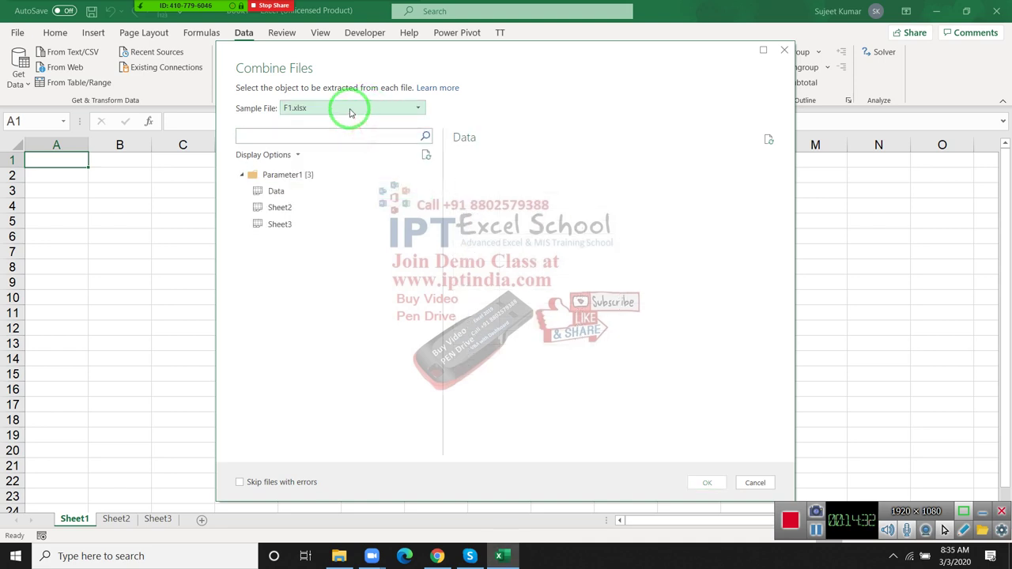
left_click(316, 192)
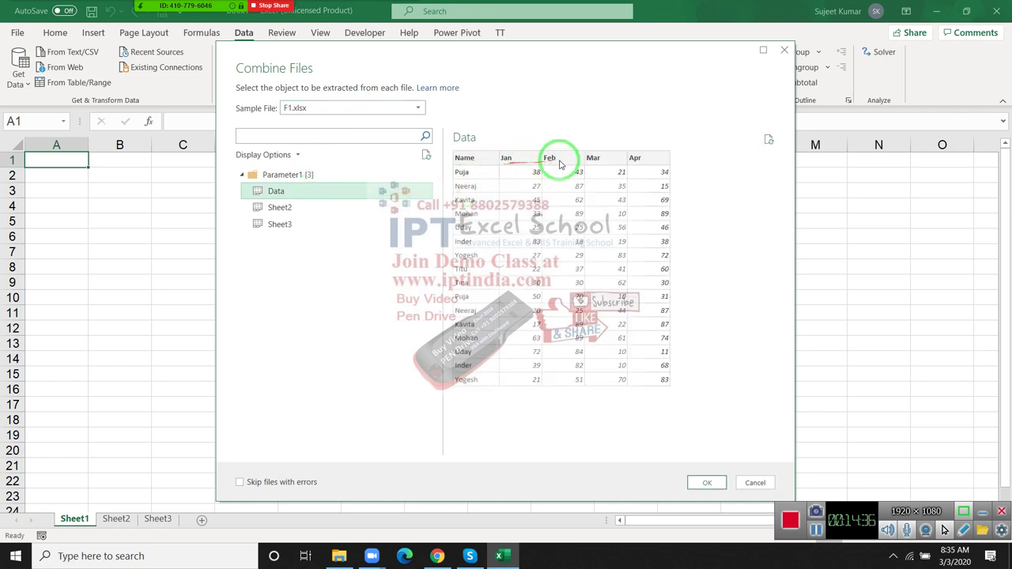
left_click(356, 107)
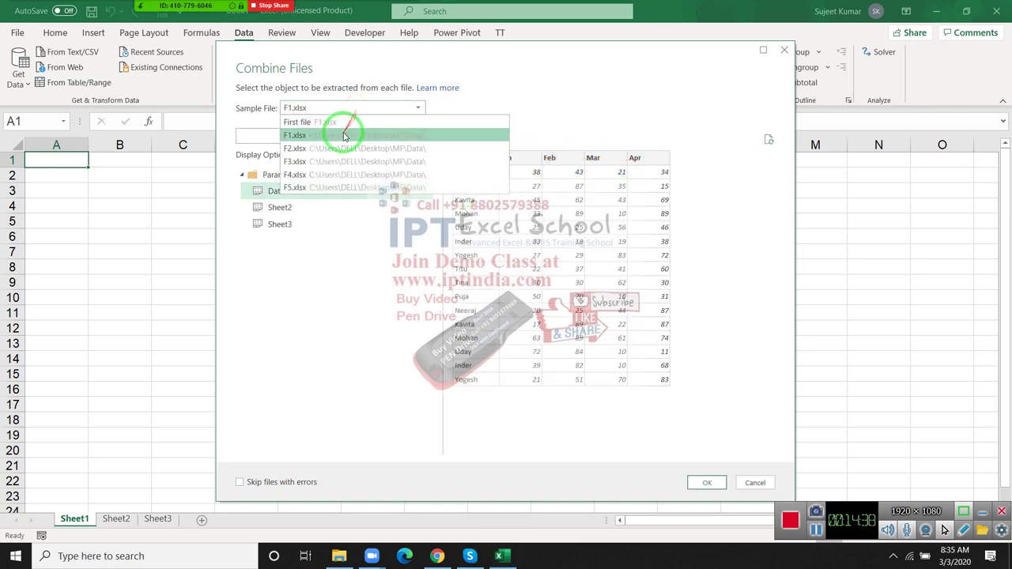
left_click(343, 149)
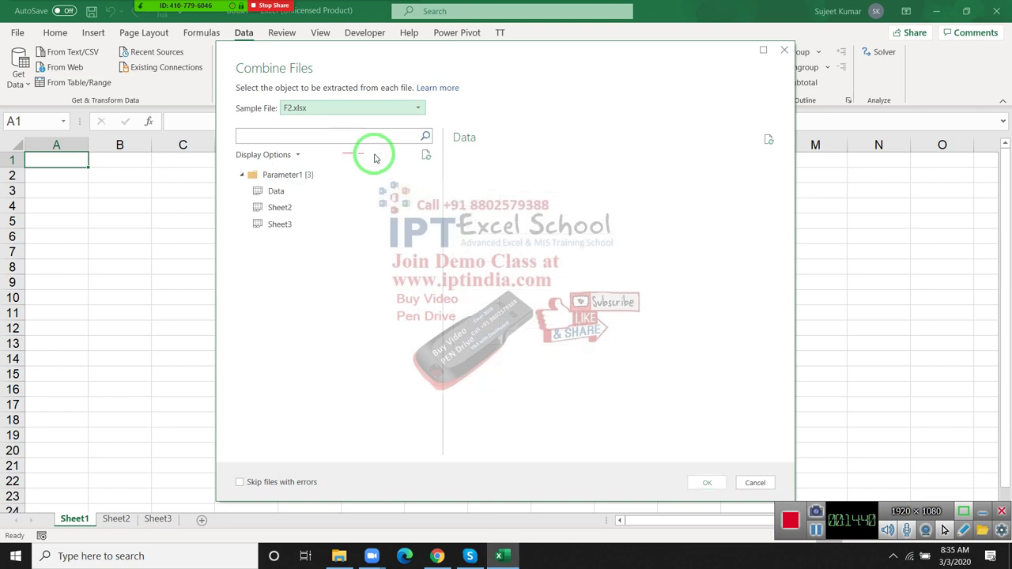
left_click(276, 191)
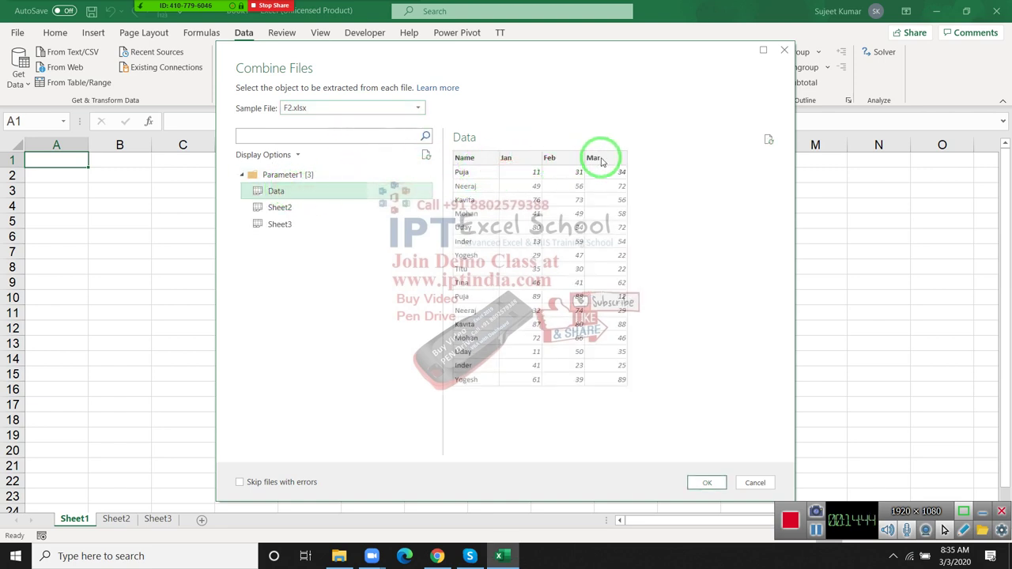
Set the sample file to F5.xlsx and select its Data sheet.
left_click(300, 108)
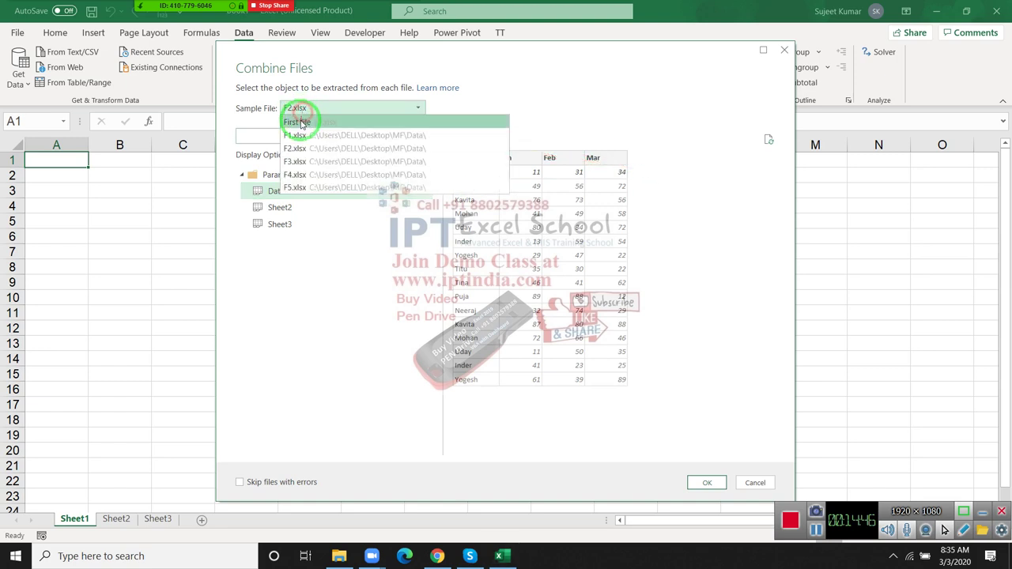
left_click(310, 185)
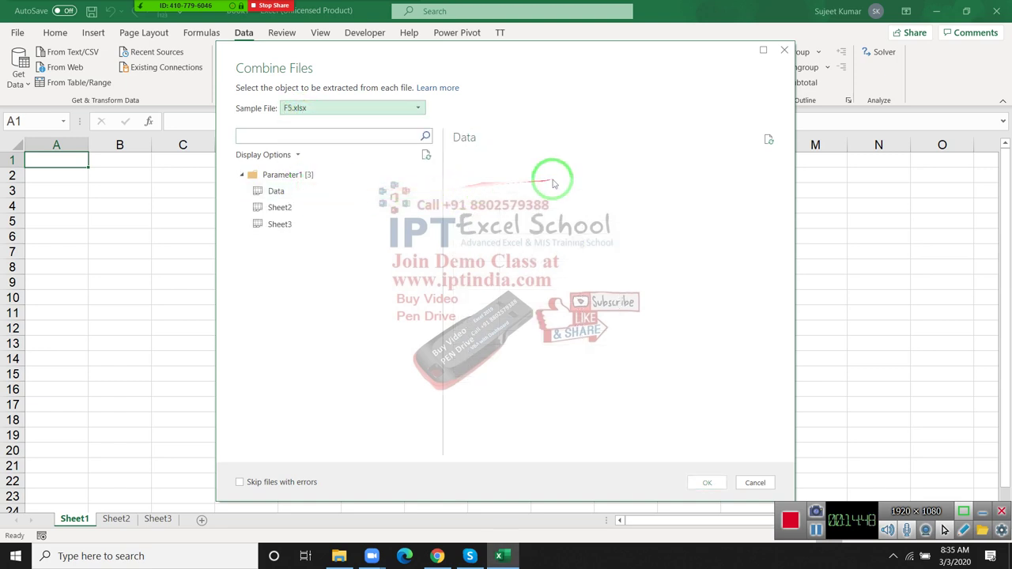
left_click(291, 193)
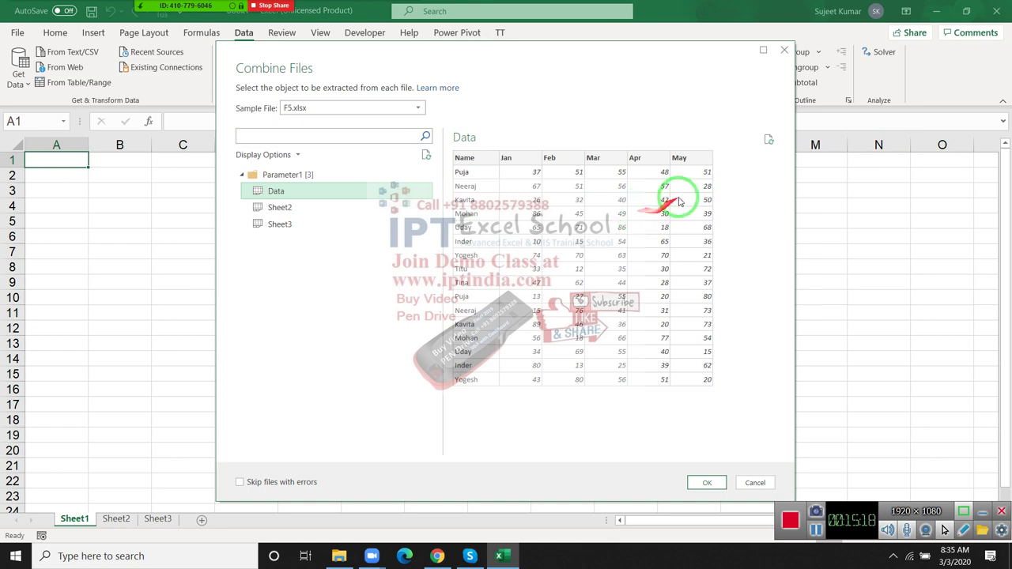
left_click_drag(692, 230, 693, 274)
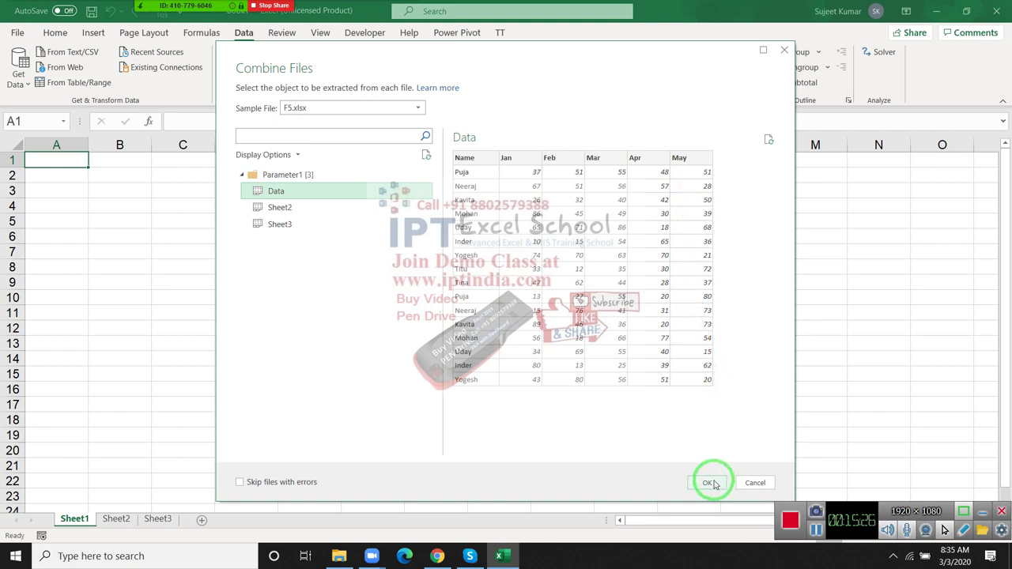
Load the combined files into an 80-row Data table on a new sheet.
left_click(704, 487)
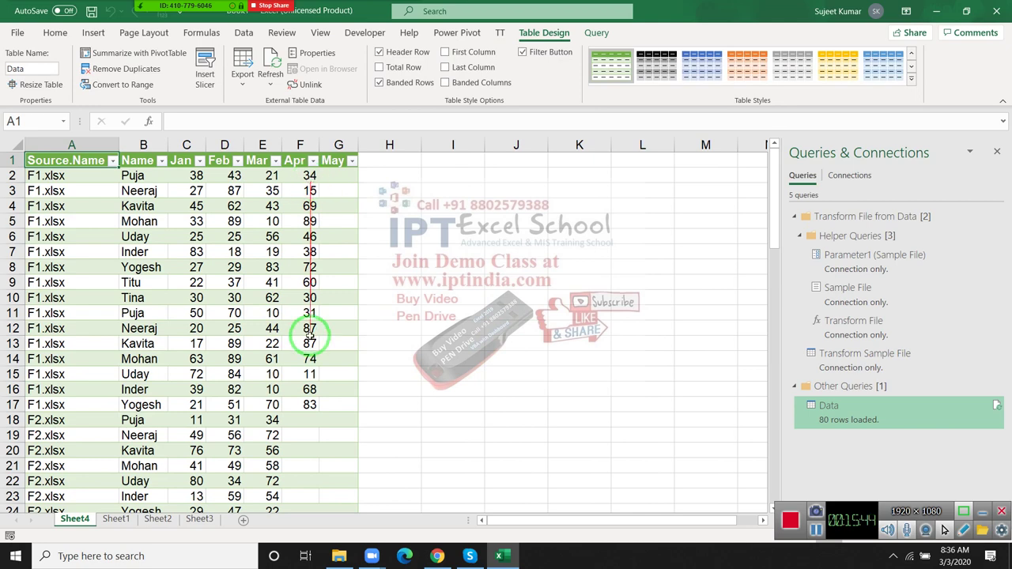
scroll(313, 352, "down", 2)
scroll(309, 364, "down", 2)
Review the empty Apr and May cells in the F2.xlsx rows, then minimise Excel to the desktop.
left_click_drag(306, 241, 294, 467)
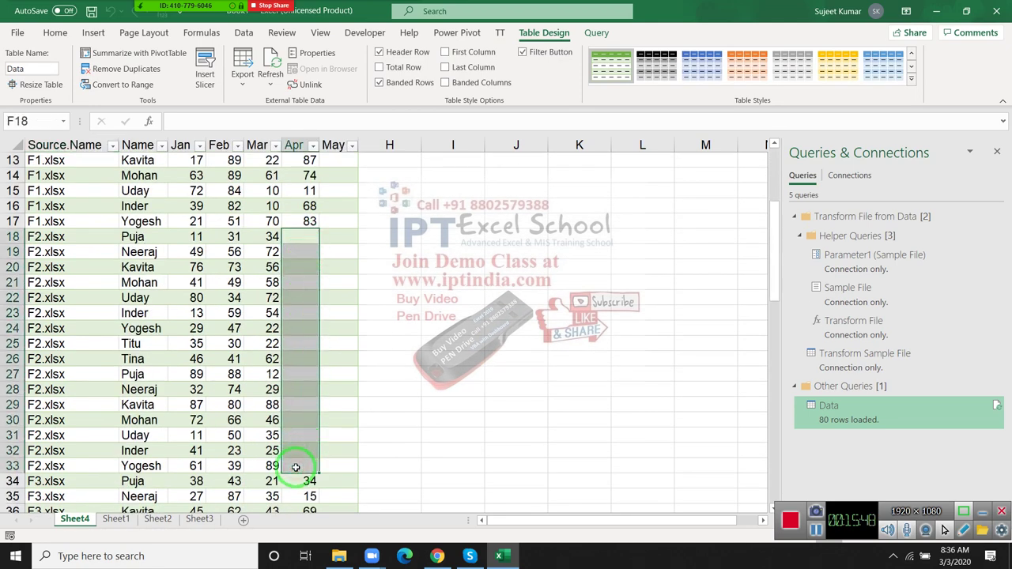
scroll(328, 419, "down", 2)
scroll(329, 420, "down", 4)
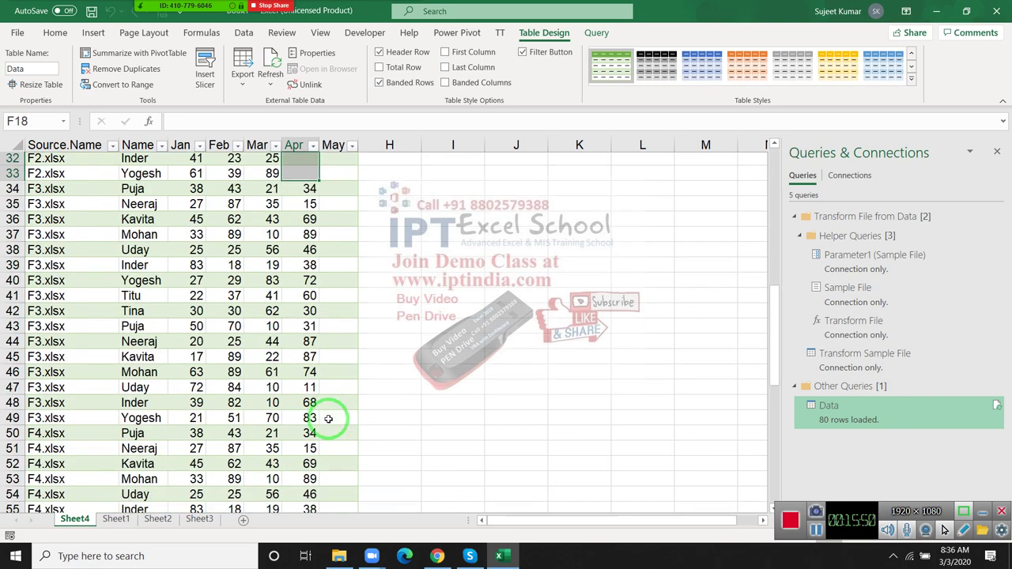
scroll(328, 419, "down", 8)
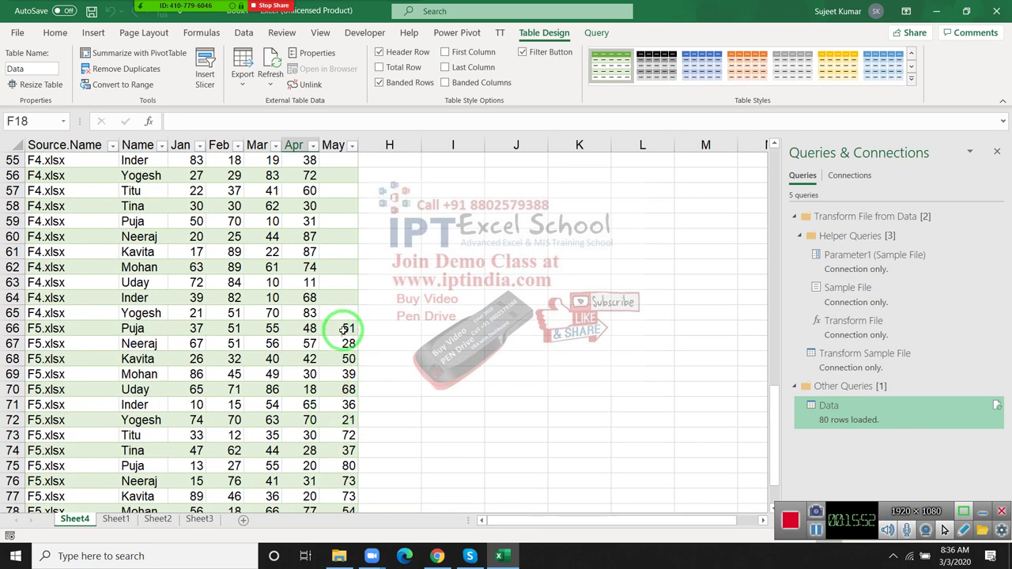
mouse_move(341, 331)
left_mouse_down()
mouse_move(338, 405)
mouse_move(337, 196)
left_mouse_up()
scroll(337, 404, "down", 3)
scroll(355, 370, "up", 4)
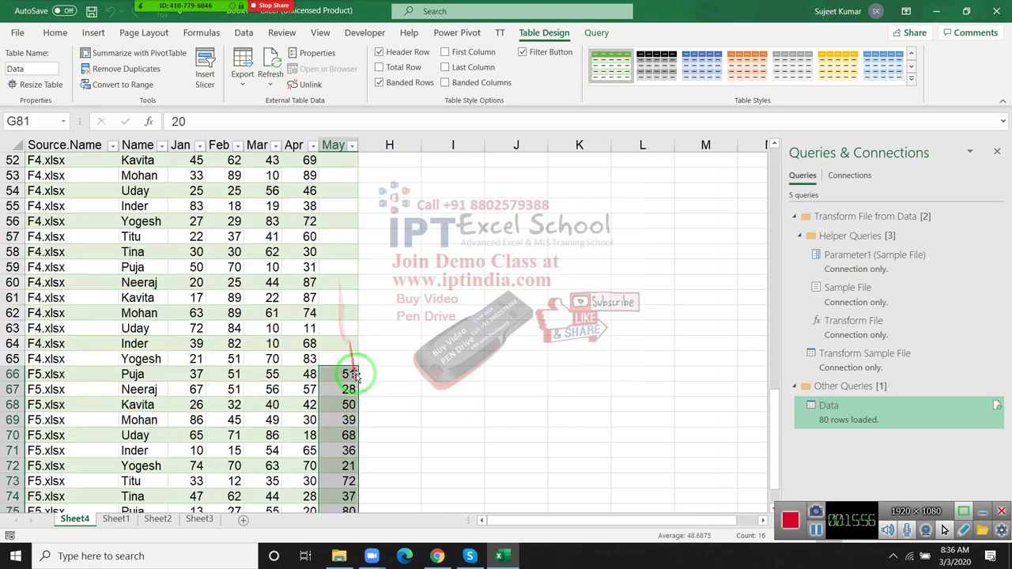
scroll(354, 370, "up", 6)
scroll(356, 369, "up", 11)
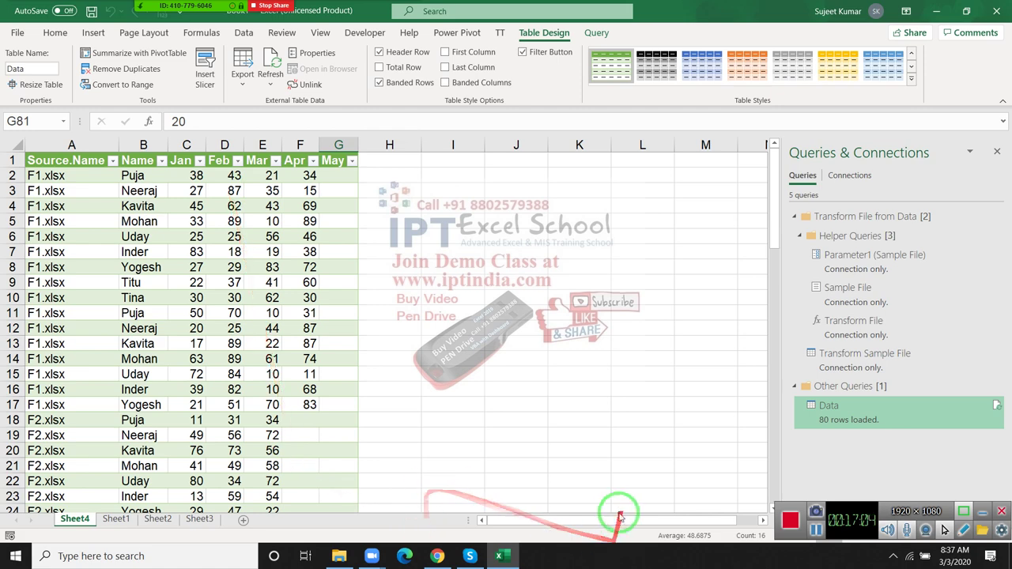
key("super+d")
right_click(472, 419)
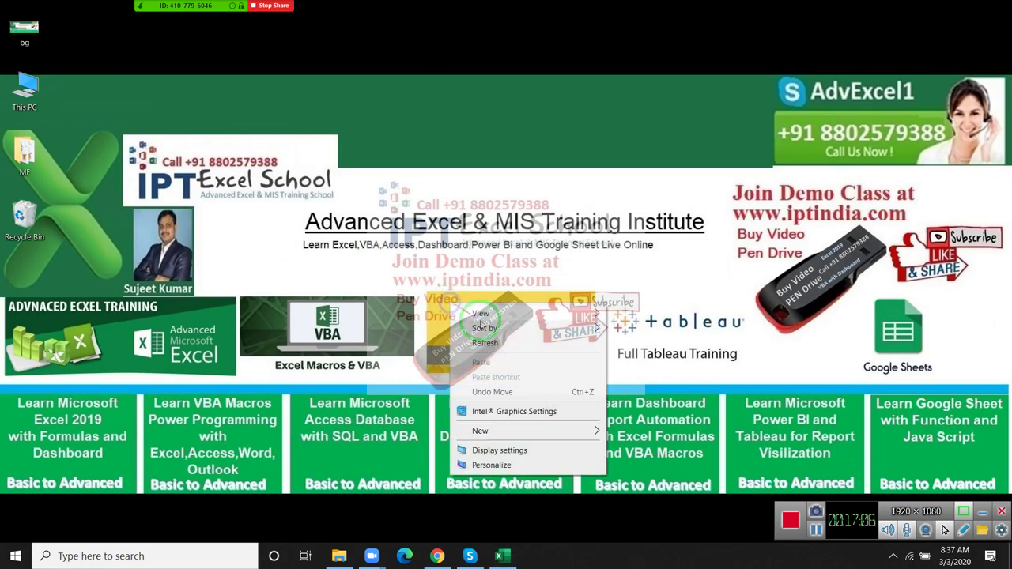